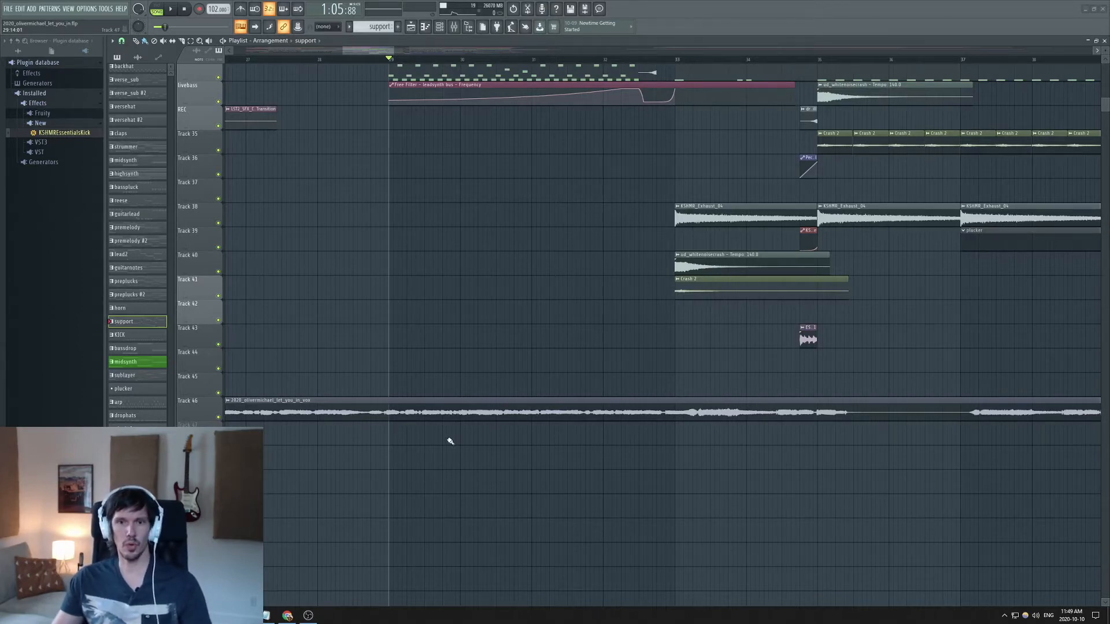
Play the arrangement from the build-up at bar 29 through the end of the drop while looking over its tracks.
scroll(450, 441, "up", 10)
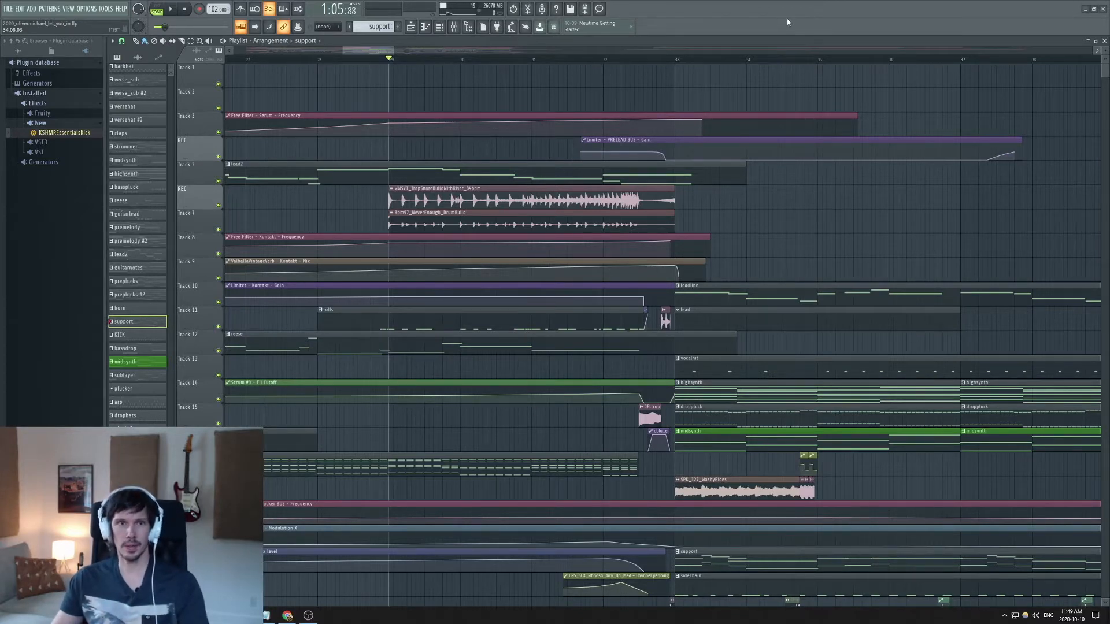
key("space")
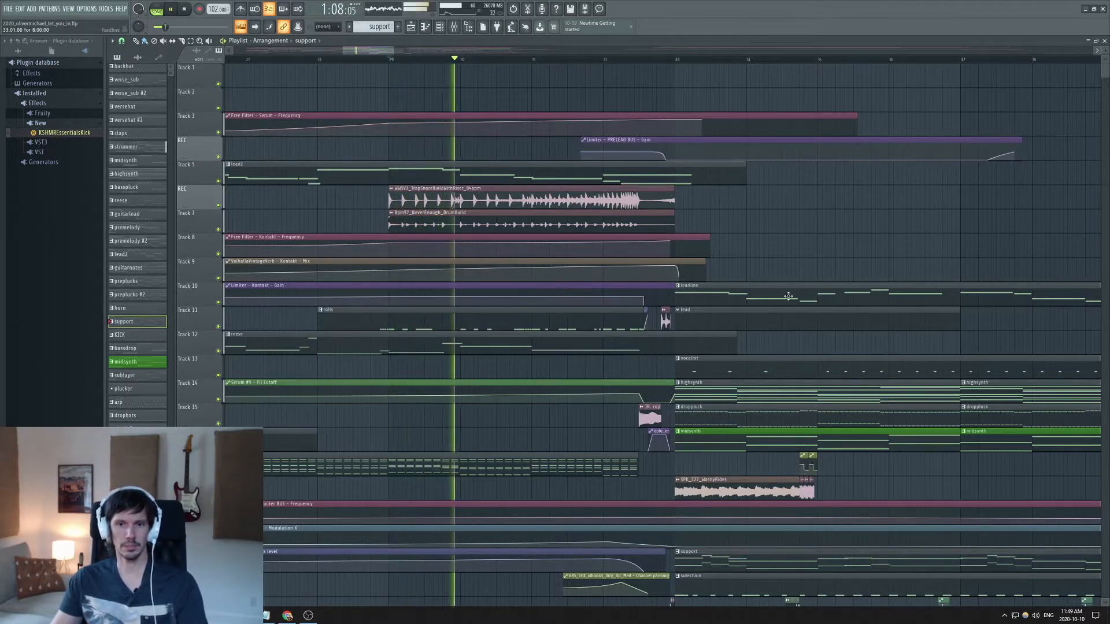
scroll(949, 291, "up", 2)
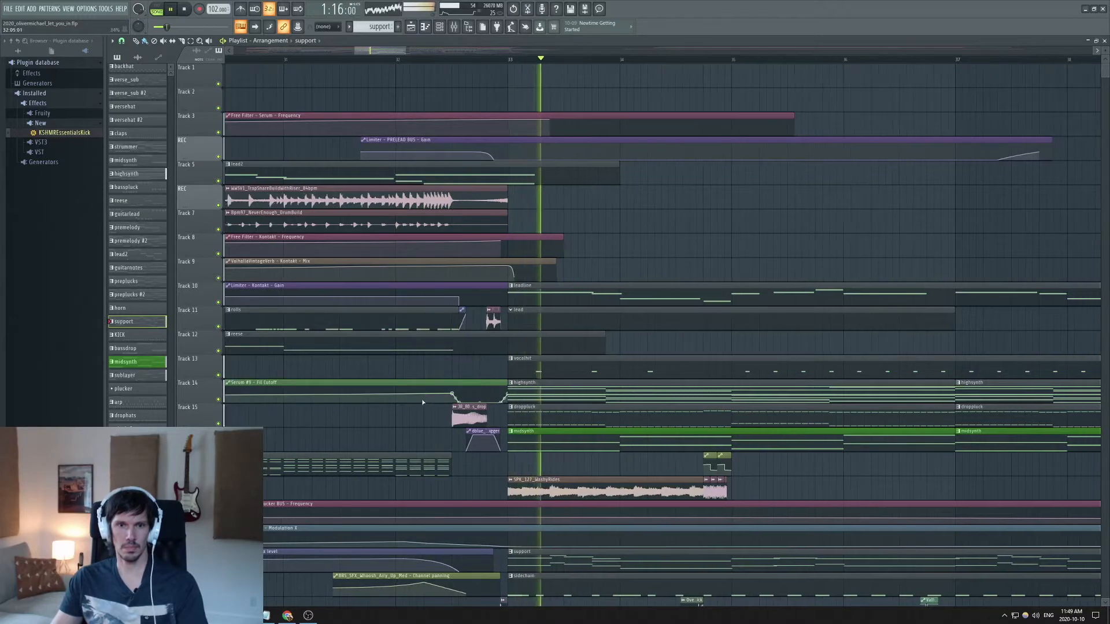
scroll(421, 399, "down", 3)
scroll(651, 391, "down", 3)
scroll(652, 390, "down", 1)
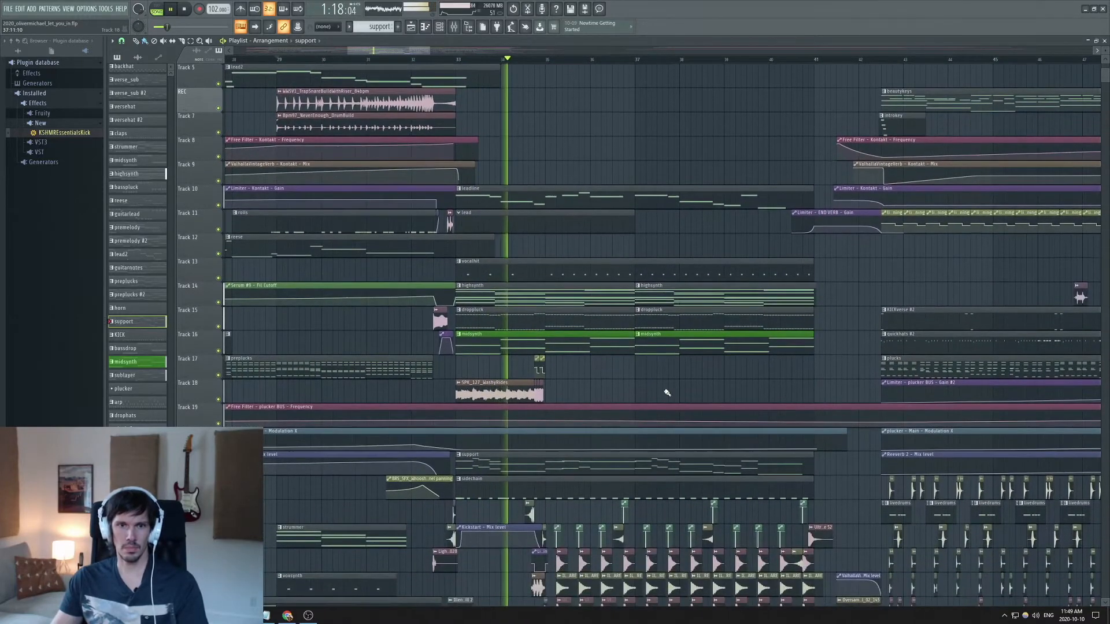
scroll(667, 393, "down", 3)
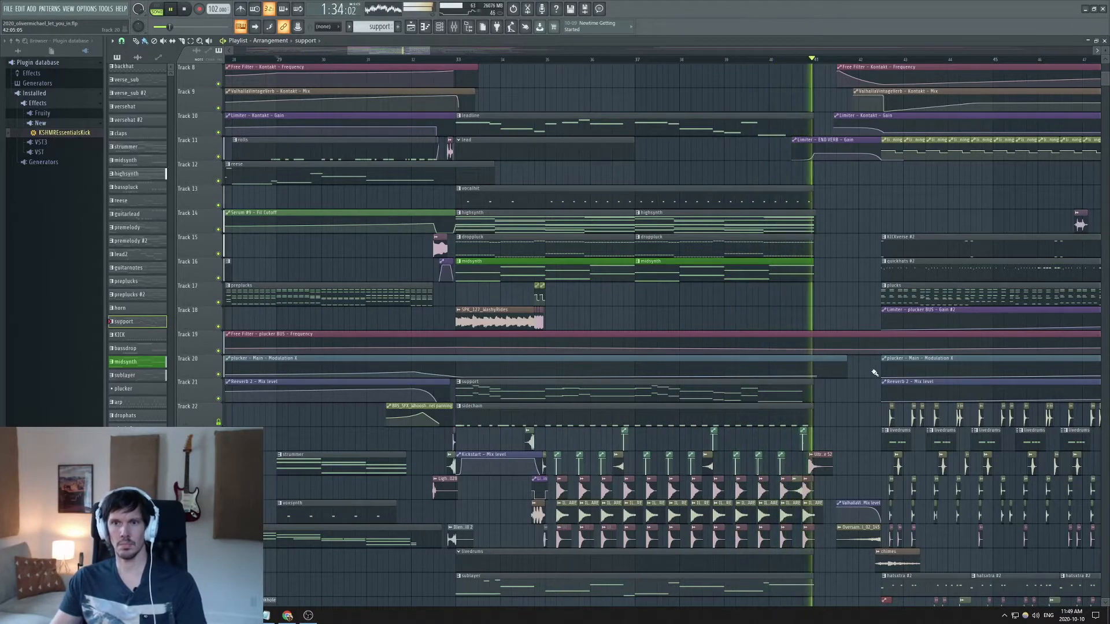
key("space")
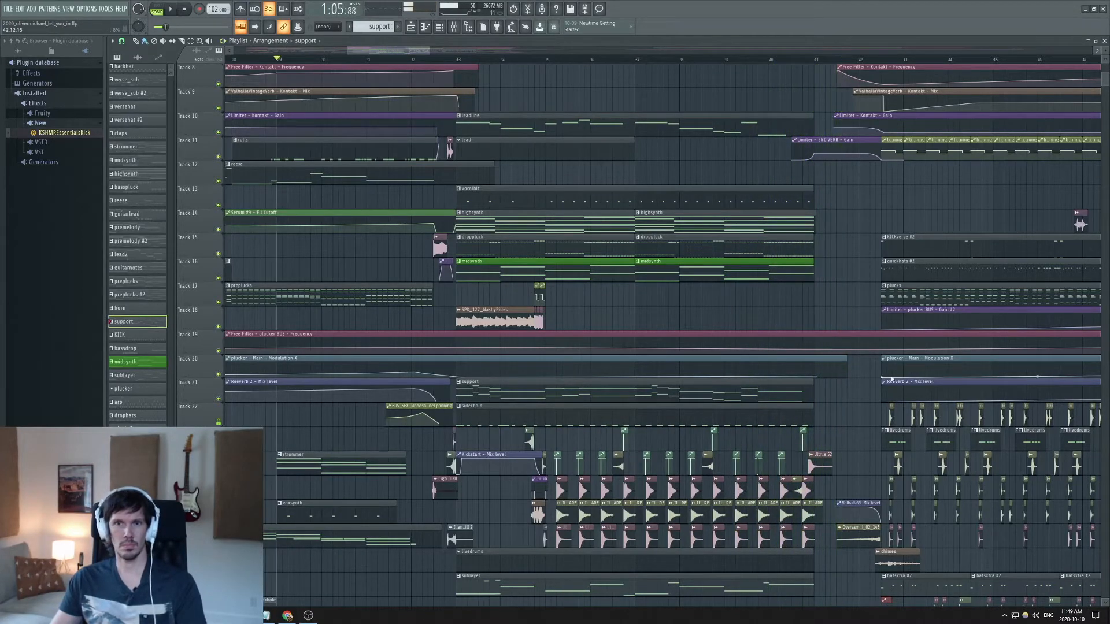
Solo the highsynth playlist track at the drop and filter the channel rack to the highlayer group.
scroll(488, 129, "up", 5)
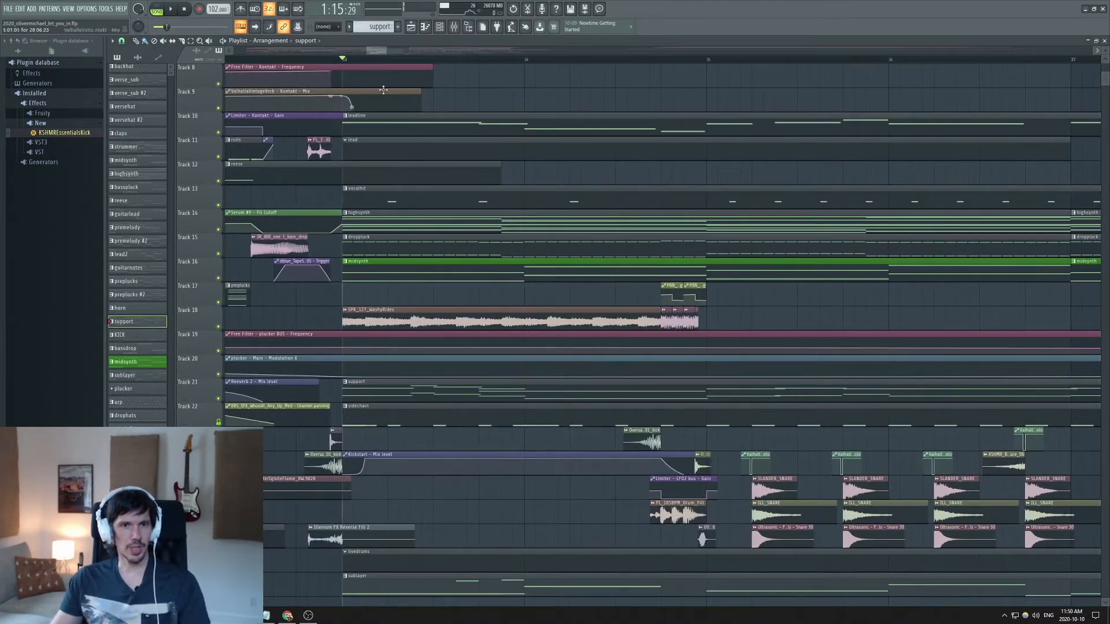
right_click(219, 229)
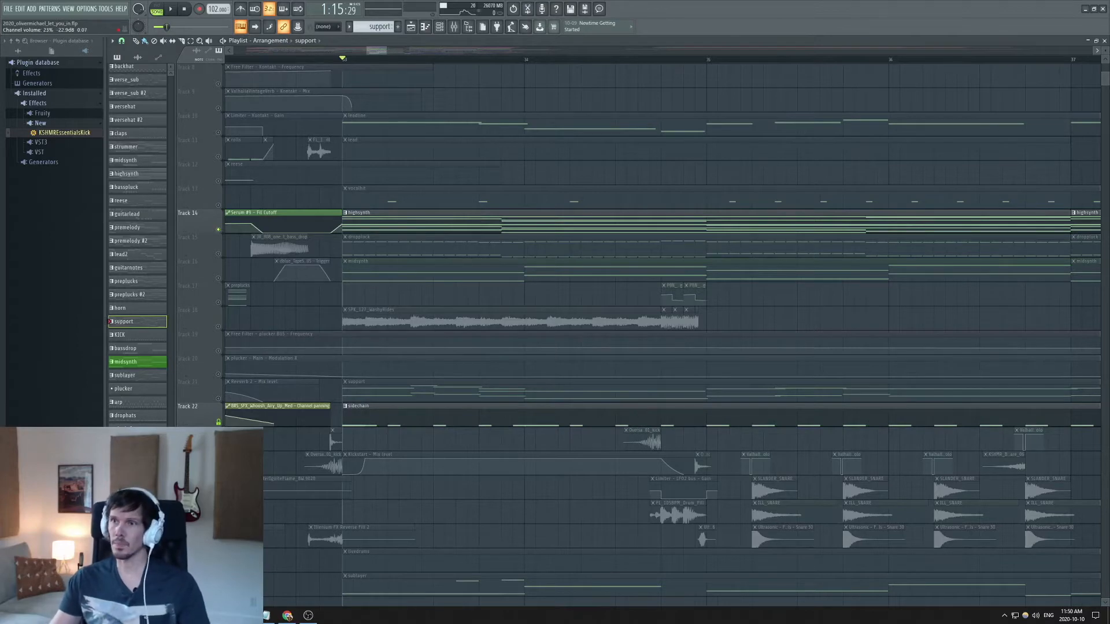
left_click_drag(1109, 35, 866, 13)
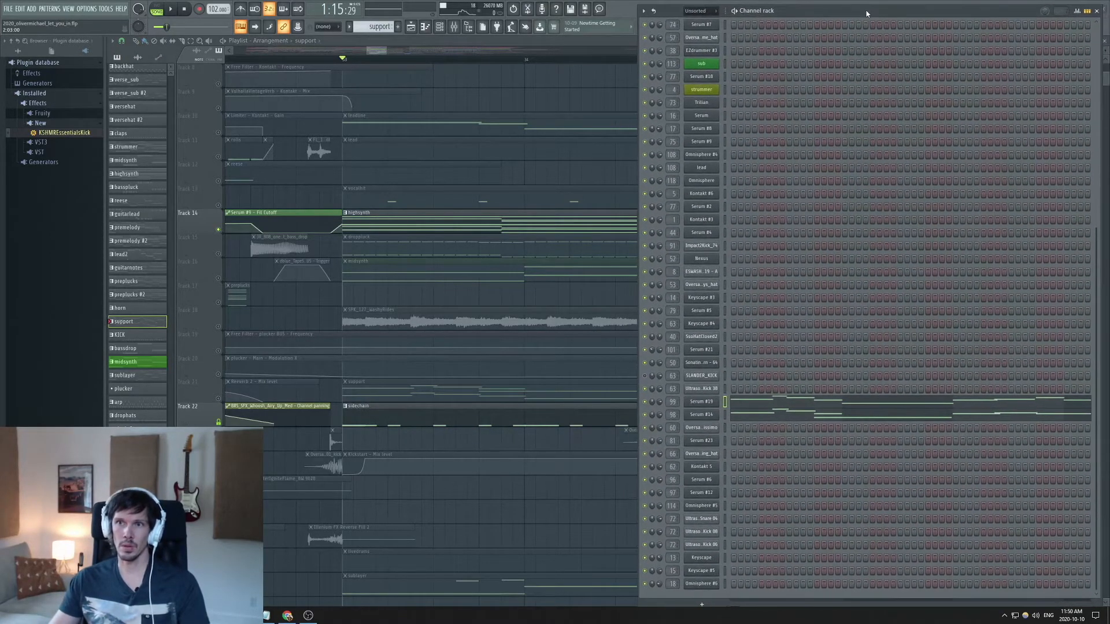
left_click(707, 11)
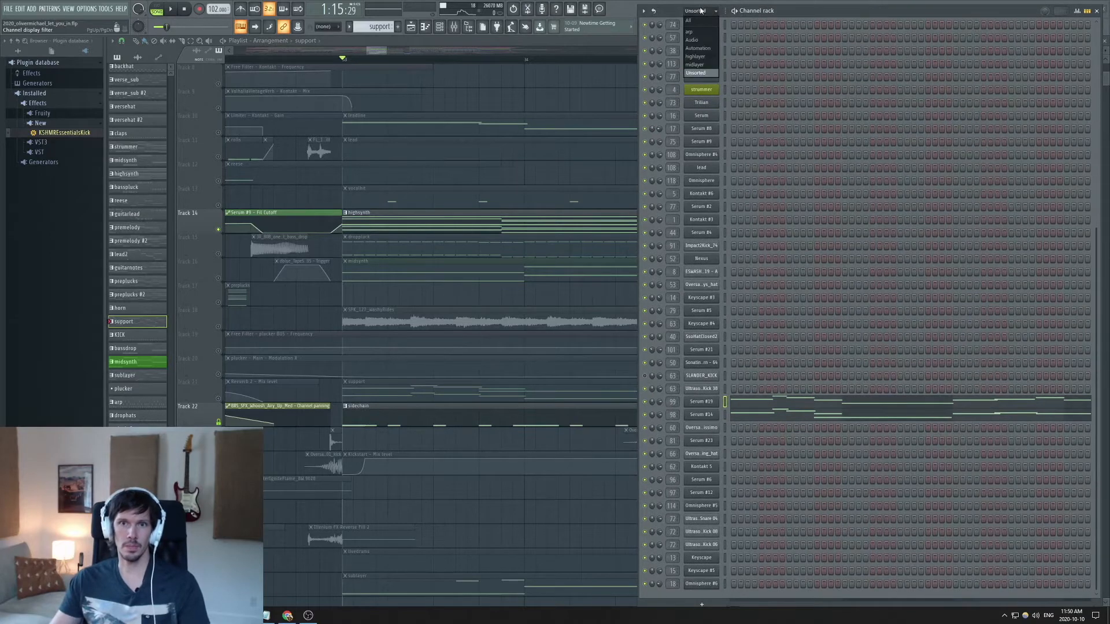
left_click(706, 56)
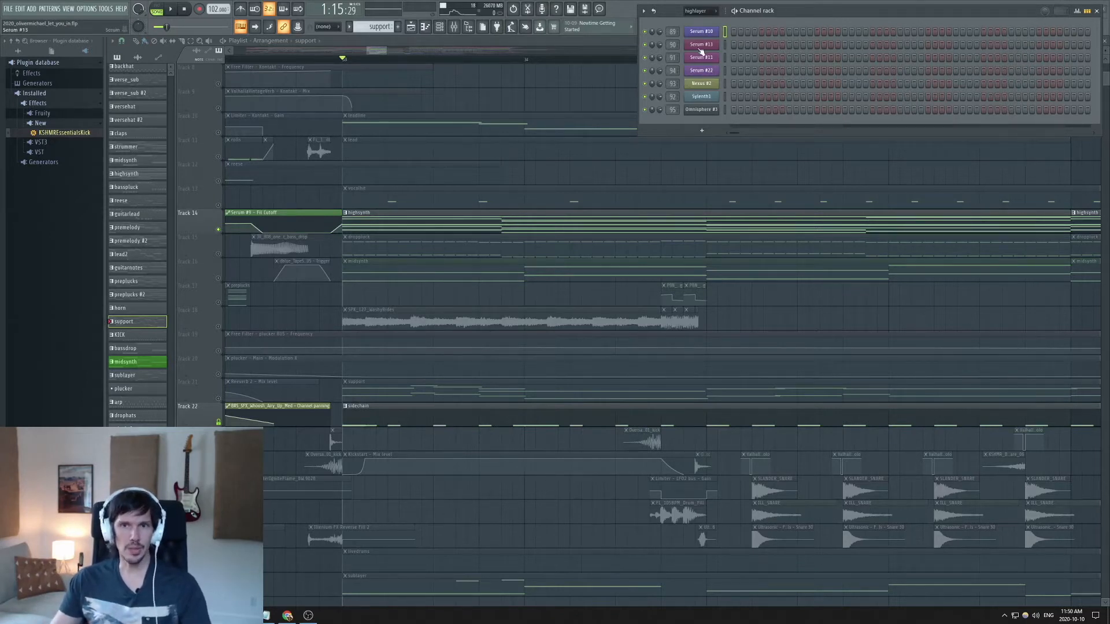
View the Sylenth1 layer's patch, then play the soloed high synth layers from bar 33.
left_click(696, 98)
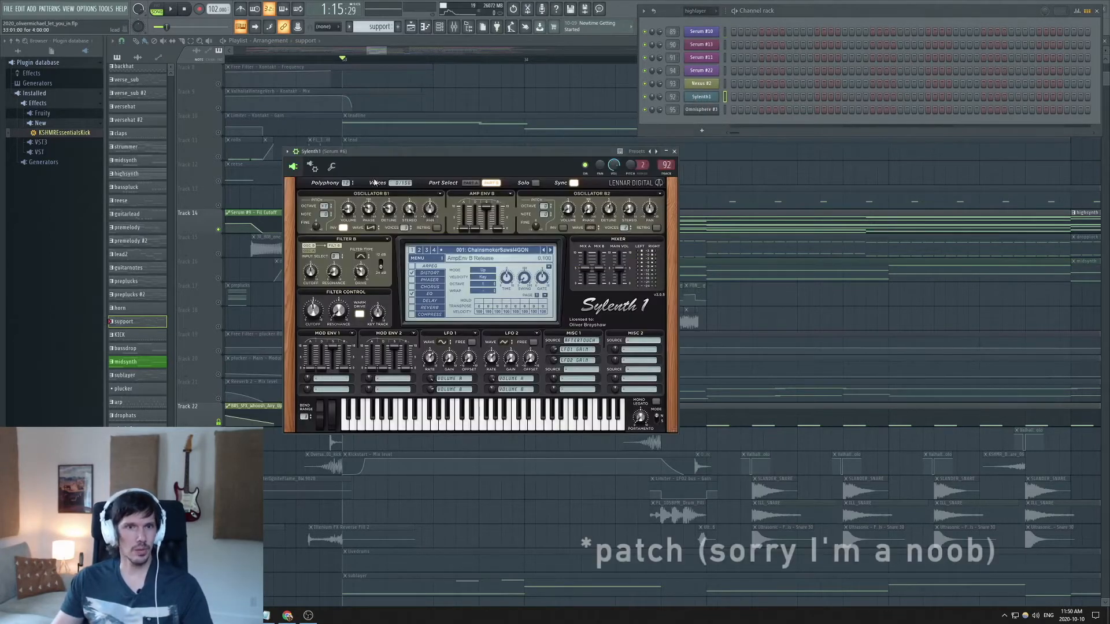
left_click(675, 151)
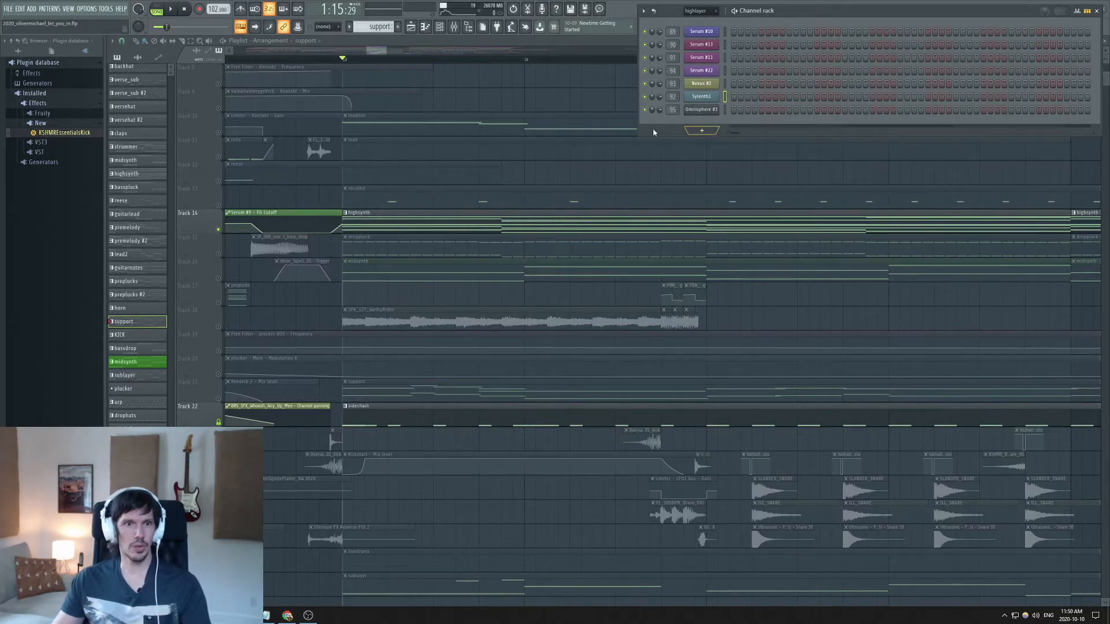
left_click_drag(875, 13, 877, 12)
key("space")
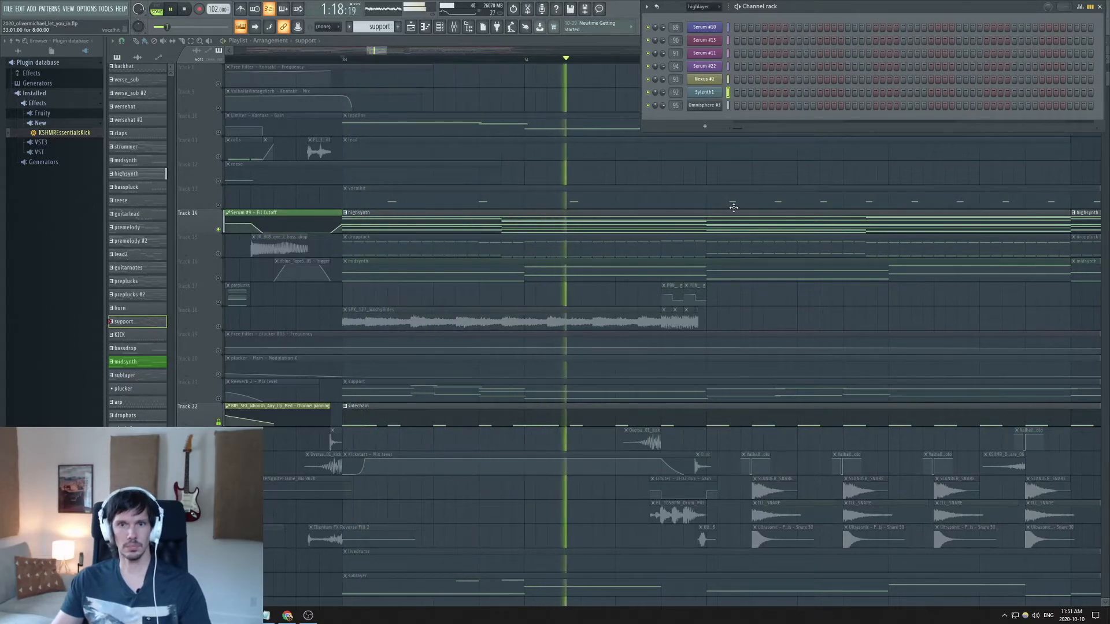
scroll(346, 215, "down", 2)
scroll(376, 162, "down", 1)
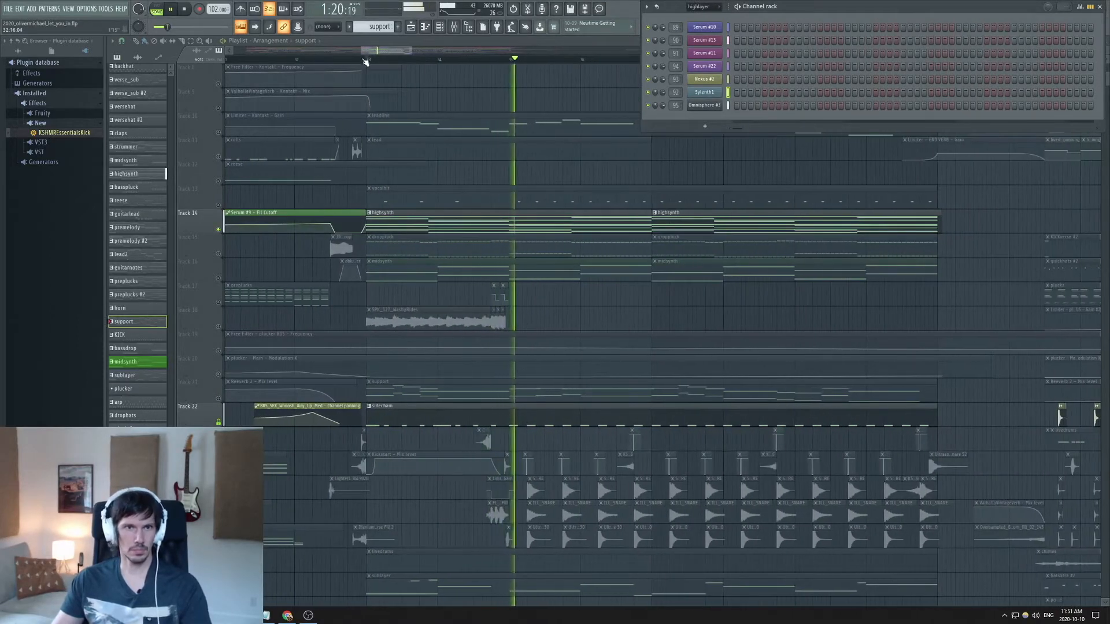
Set the playlist's playback loop over the first half of the drop, from bar 33 to bar 37.
left_click_drag(371, 61, 581, 90)
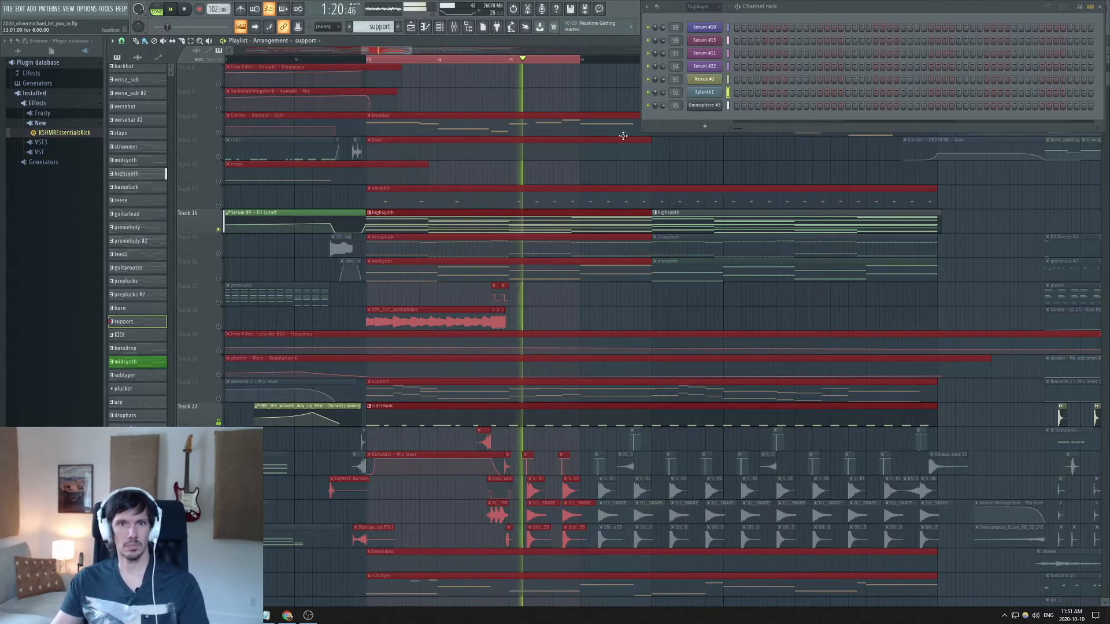
left_click_drag(831, 5, 919, 15)
key("space")
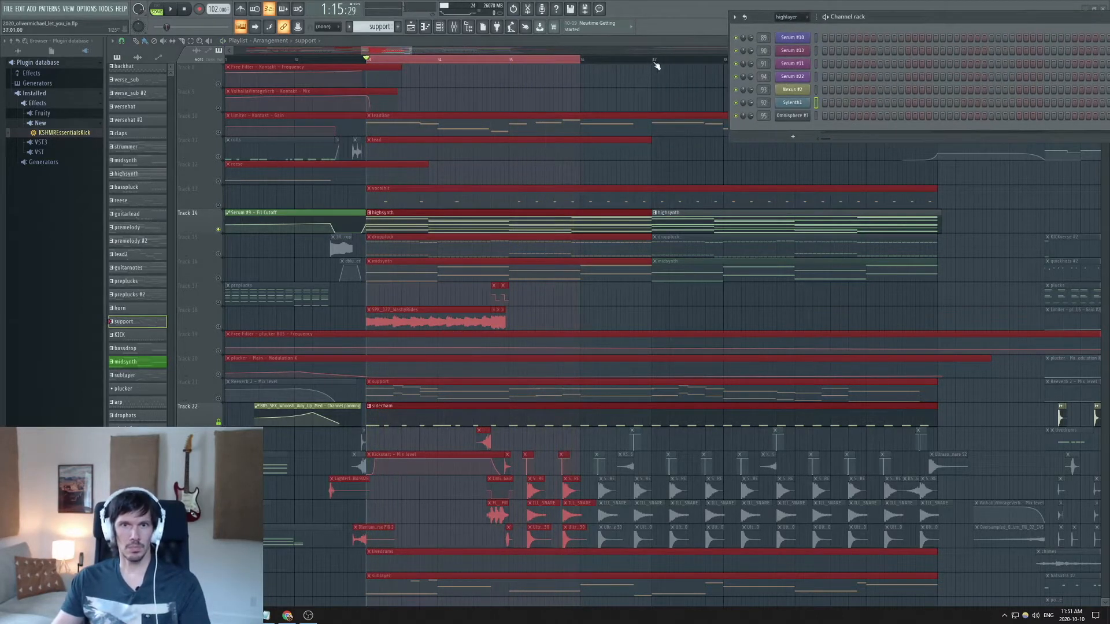
left_click_drag(656, 65, 653, 66)
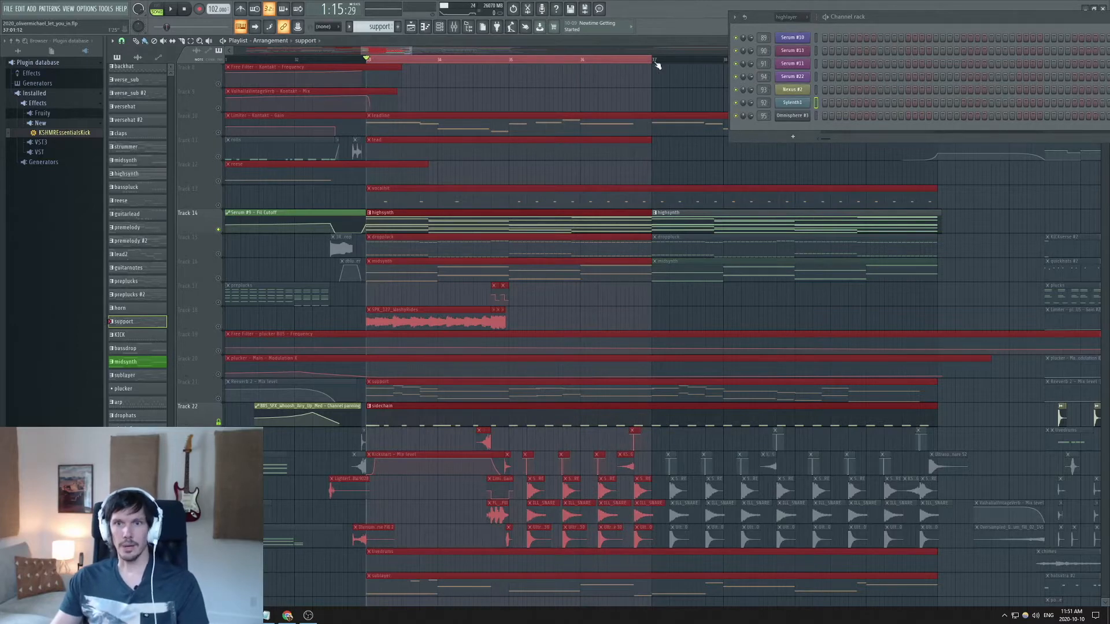
Open the highsynth pattern, play its Serum #10 layer on its own, and examine that layer's synth patch.
double_click(412, 230)
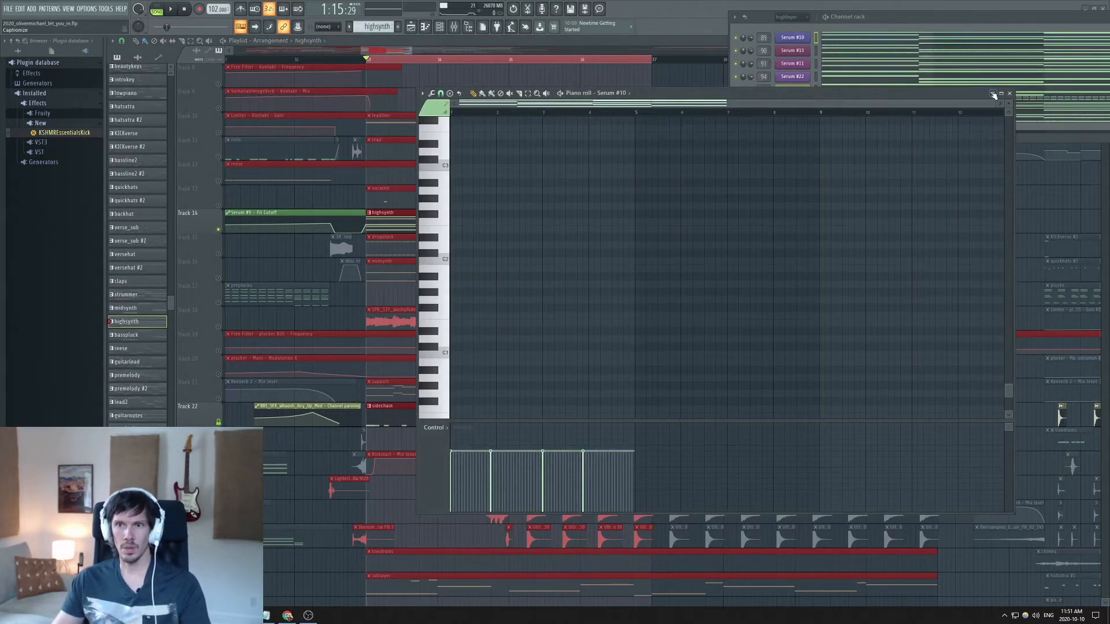
left_click(1011, 93)
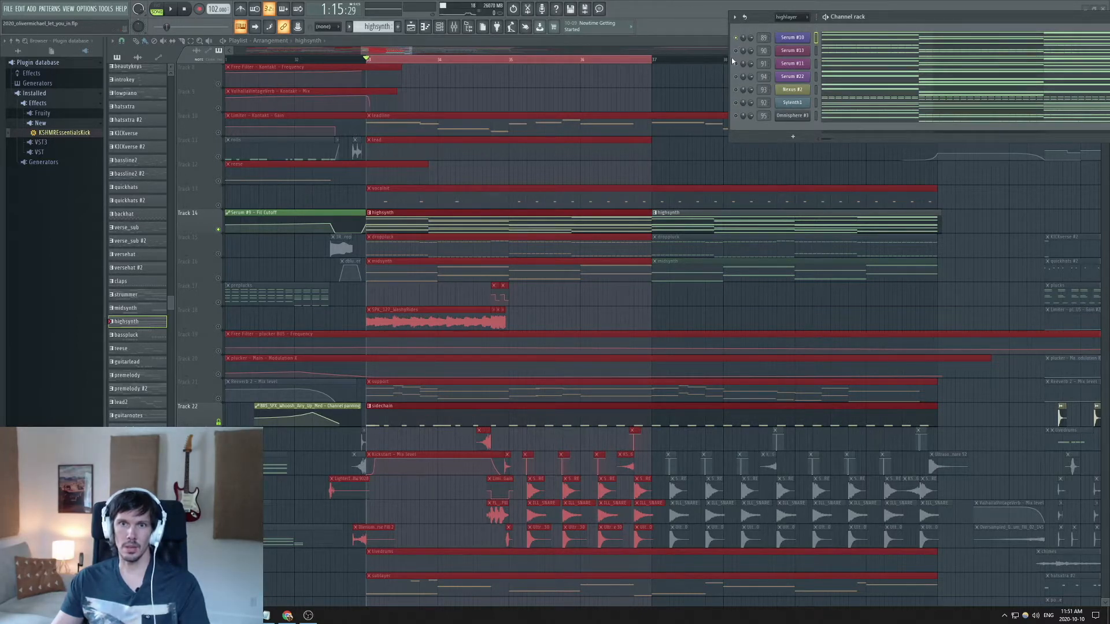
key("space")
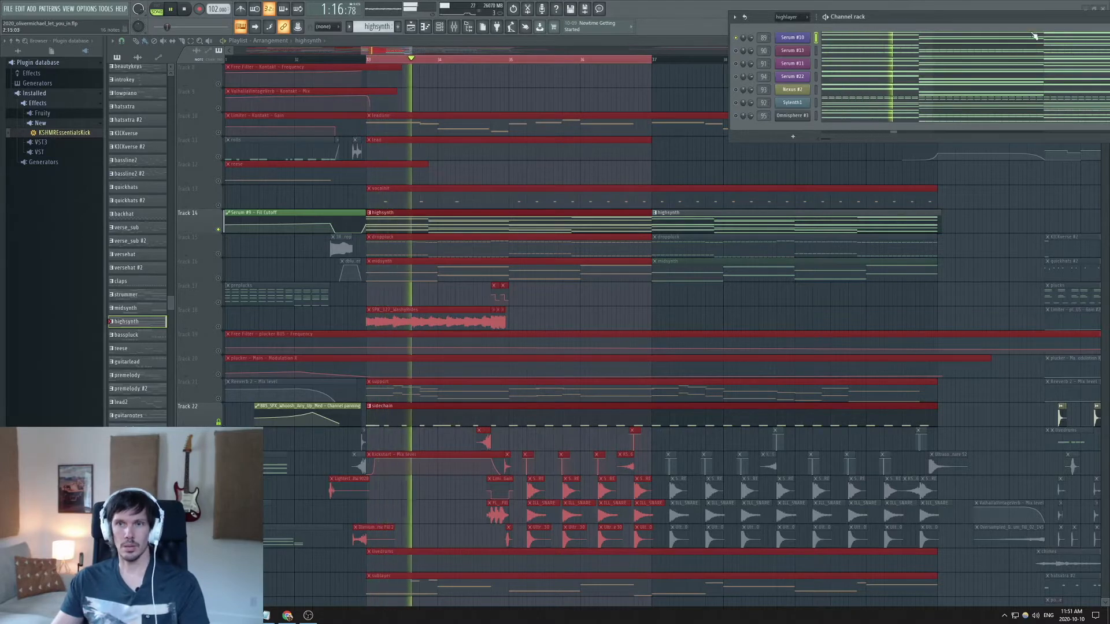
left_click(792, 38)
left_click_drag(944, 158, 791, 169)
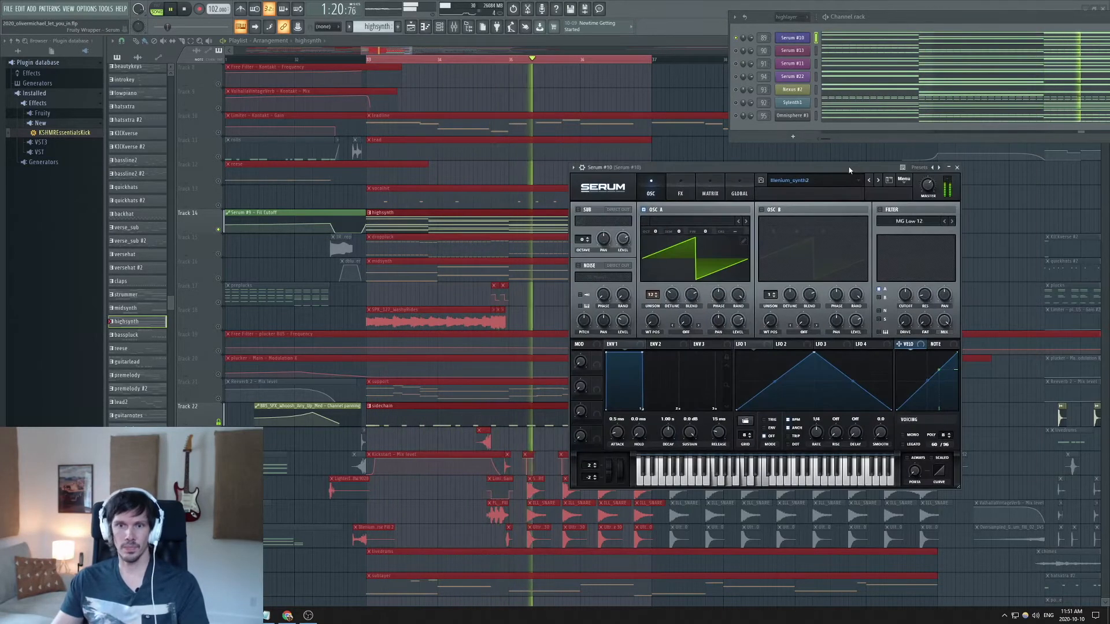
left_click(956, 167)
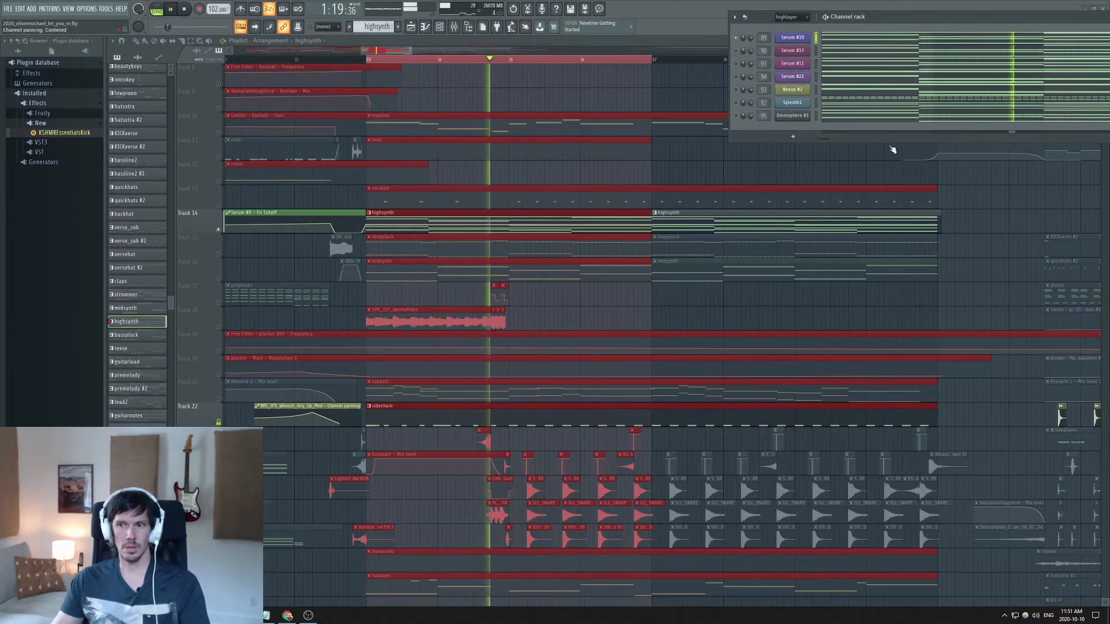
Bring up the mixer and adjust the depth of the OTT compressor on the Serum #10 track.
left_click_drag(1109, 417, 899, 328)
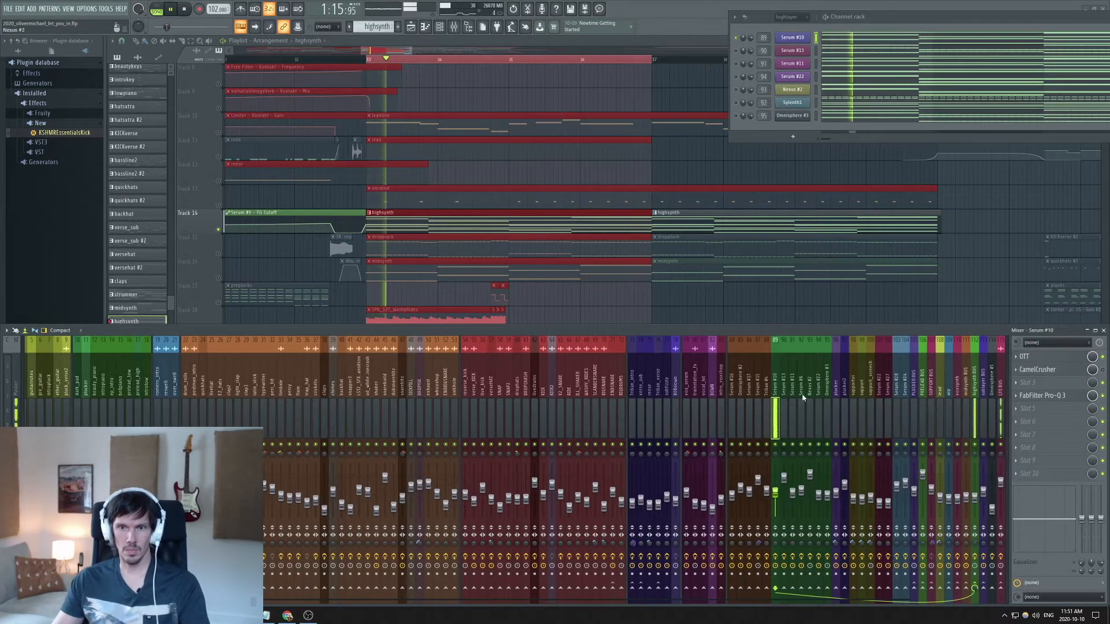
left_click(1034, 357)
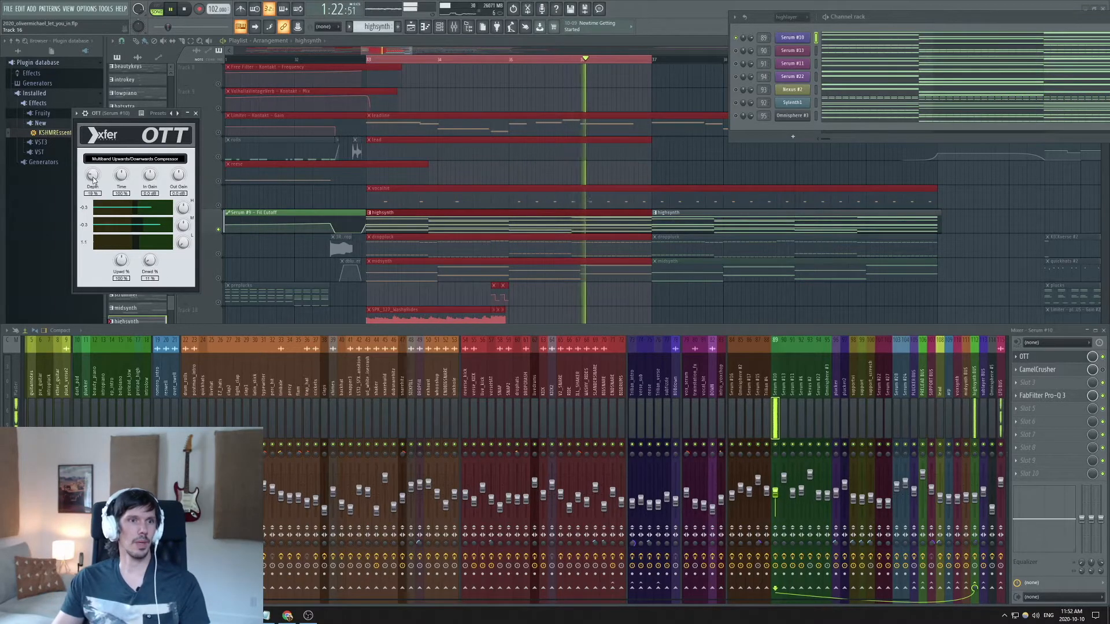
scroll(92, 176, "up", 2)
left_click_drag(93, 176, 92, 176)
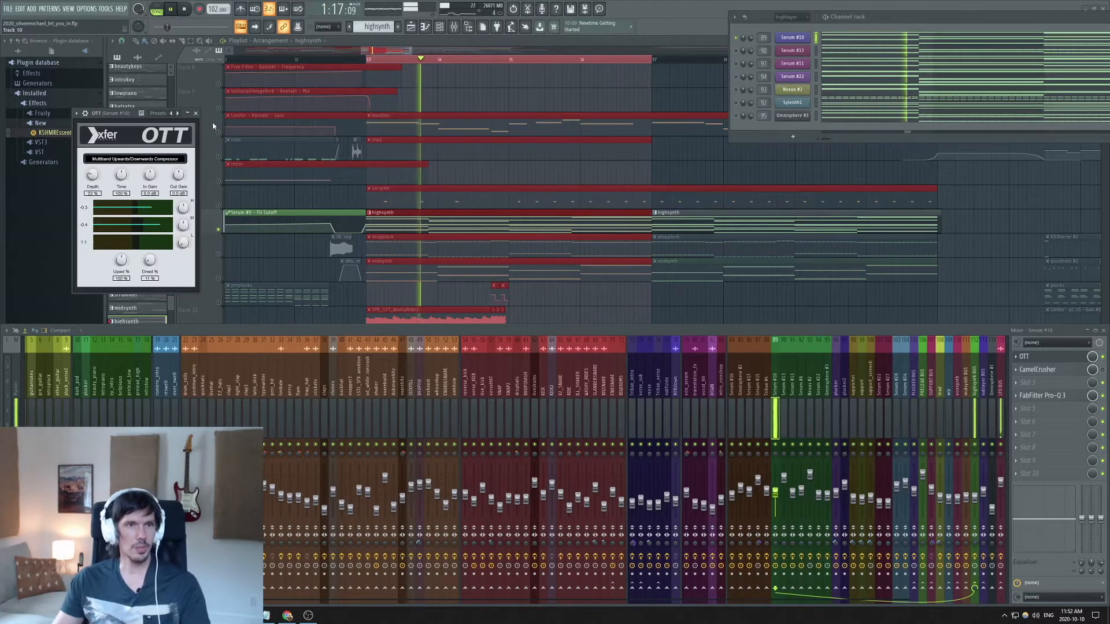
left_click(196, 113)
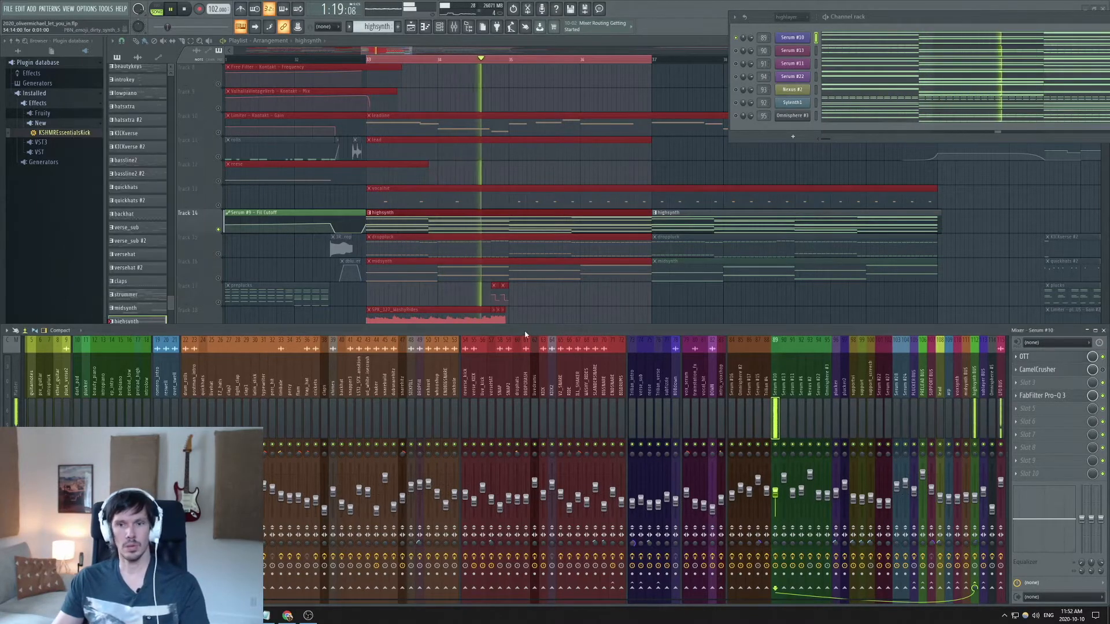
Solo the Serum #13 layer, view its Full Of Frequencies patch, and play the loop.
left_click_drag(351, 598, 654, 616)
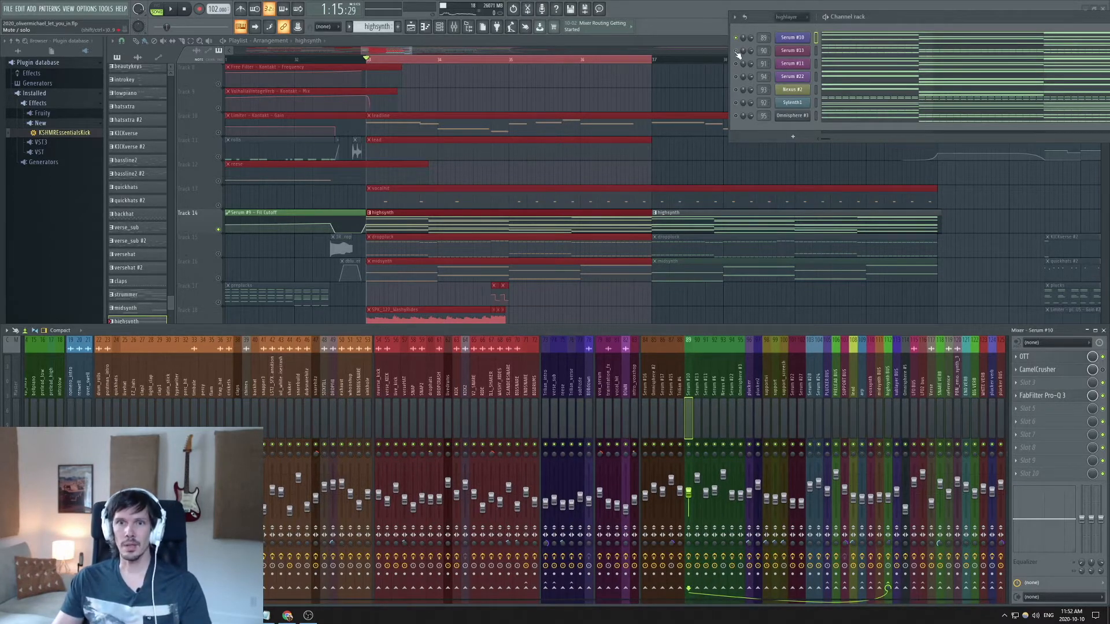
left_click(792, 51)
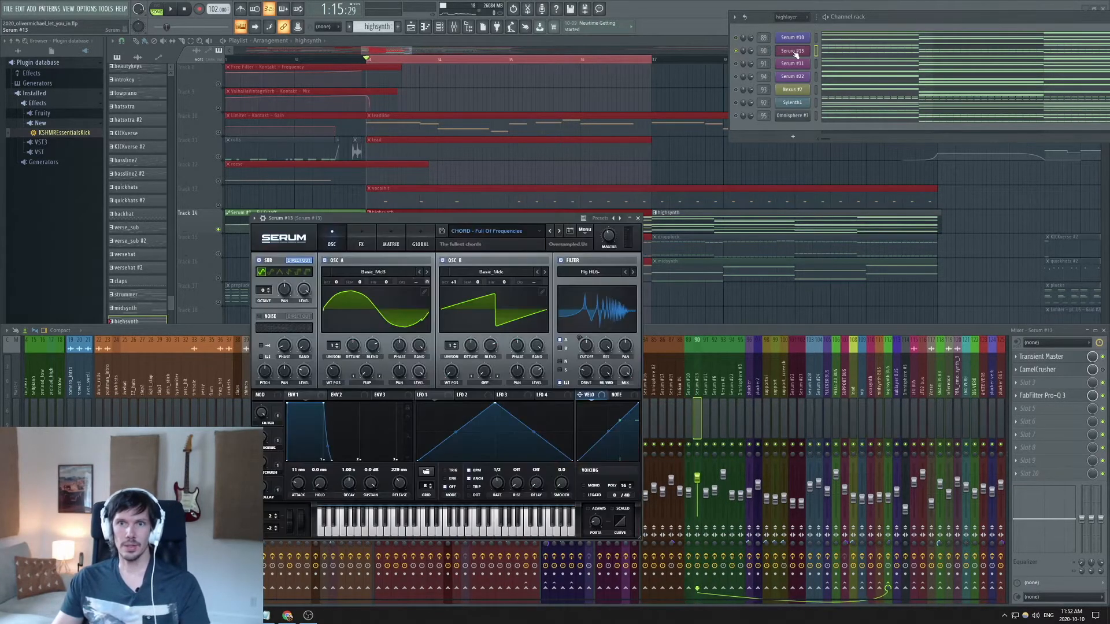
left_click(638, 219)
key("space")
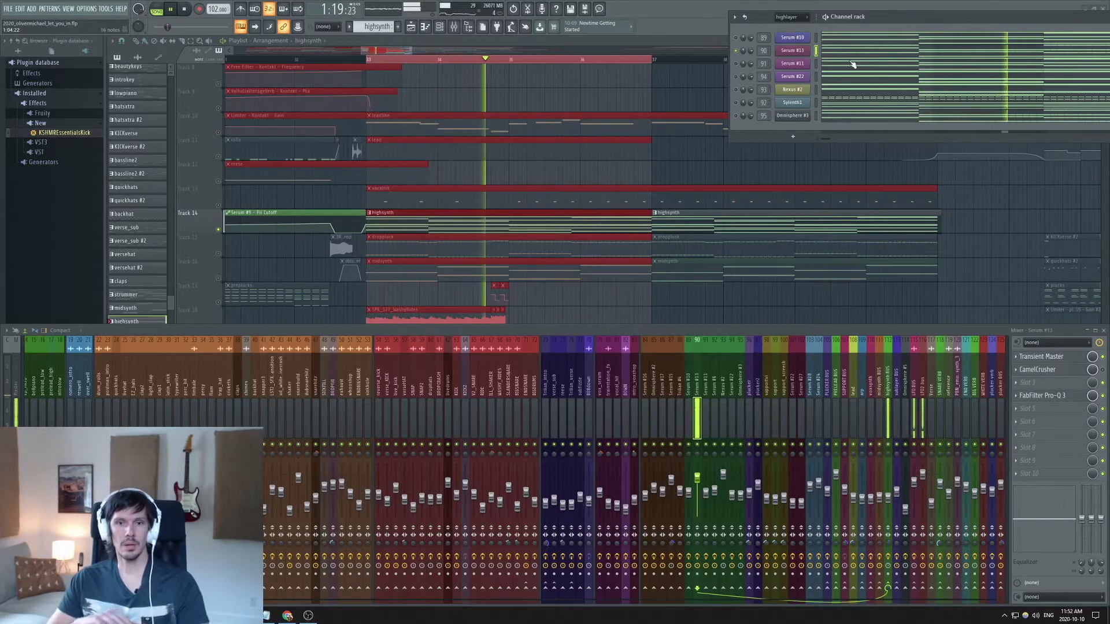
Set the sustain of the Transient Master on the Serum #13 mixer track to -47.0%.
left_click(1057, 358)
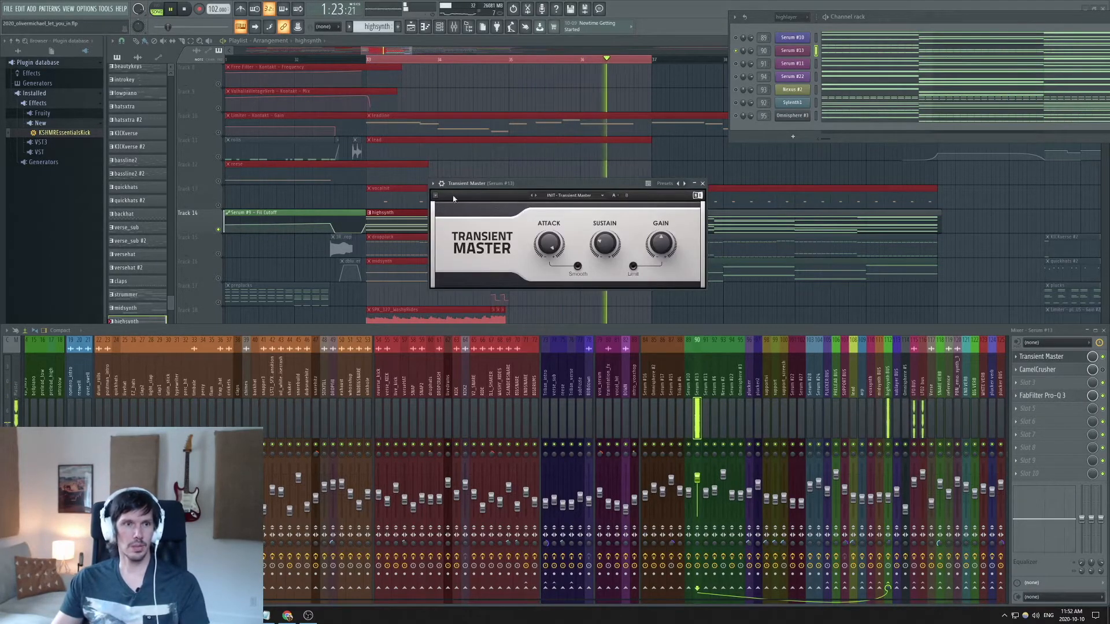
left_click_drag(594, 186, 229, 196)
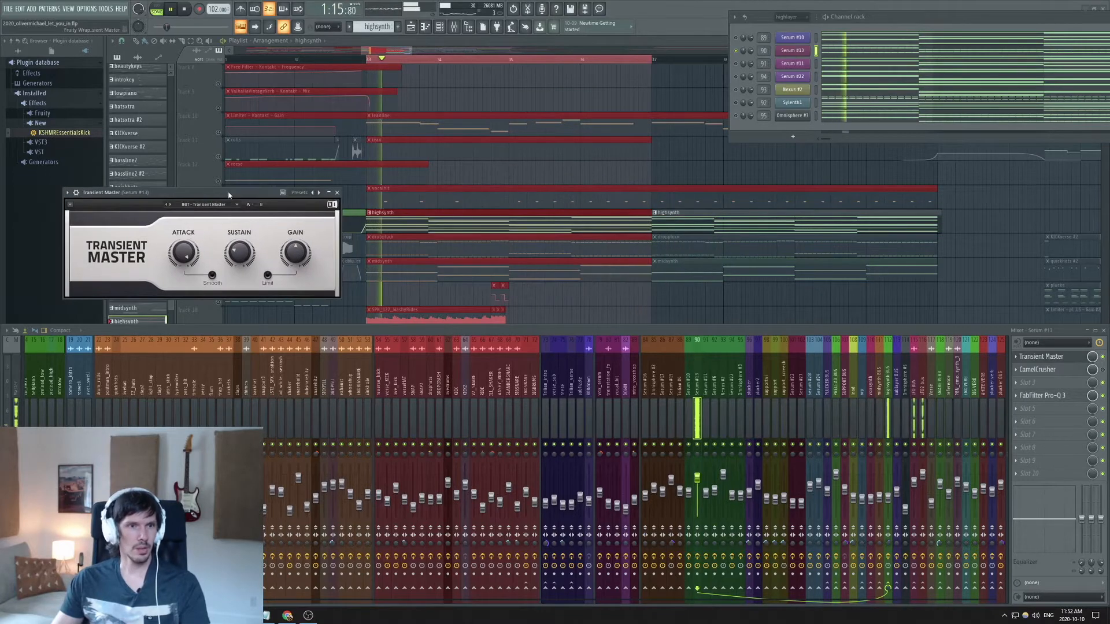
left_click_drag(239, 253, 240, 255)
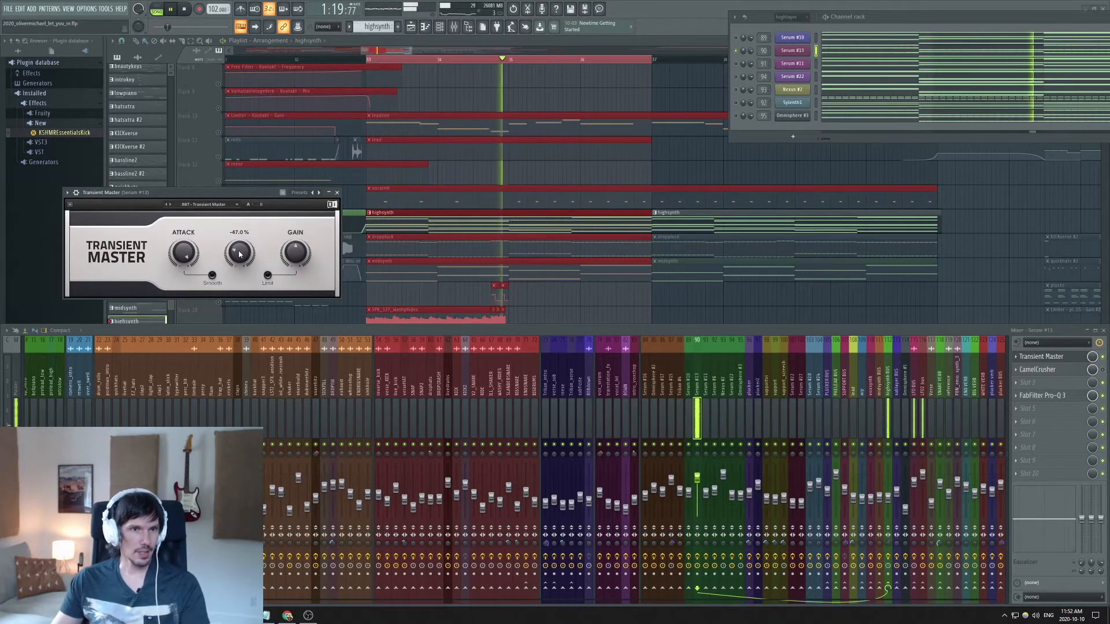
left_click(337, 192)
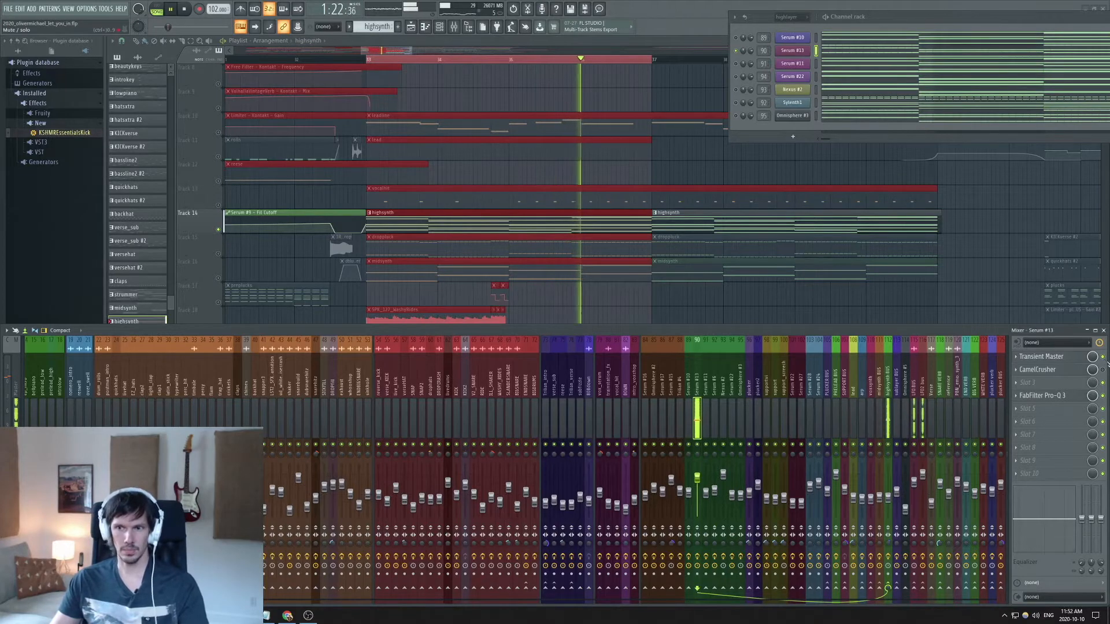
Inspect the FabFilter Pro-Q 3 filter curve on the Serum #13 mixer track.
left_click(1054, 399)
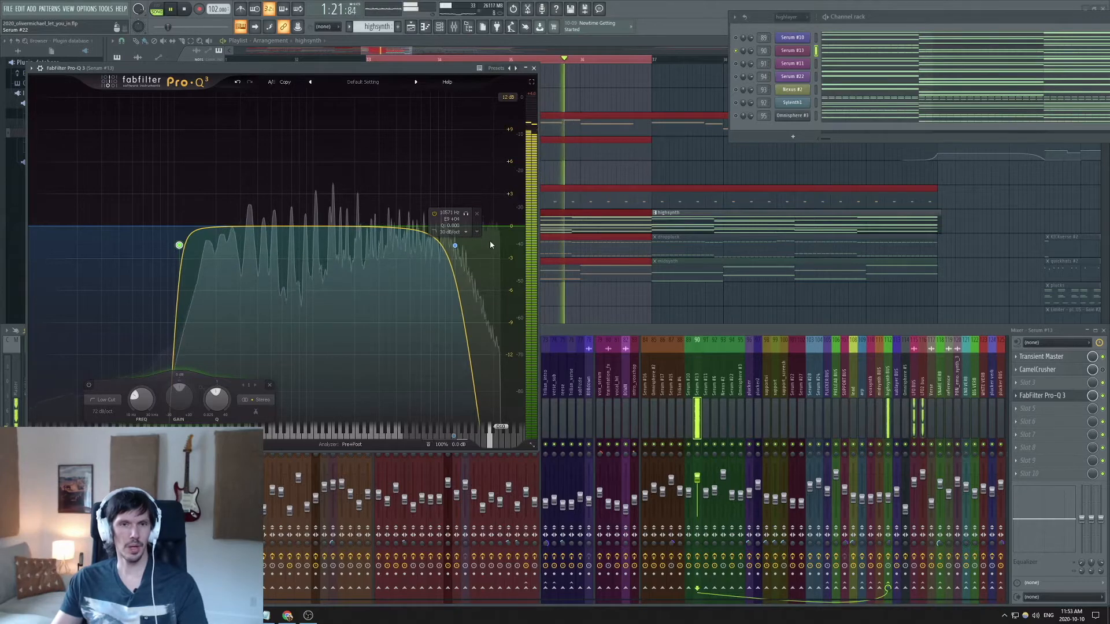
left_click(535, 69)
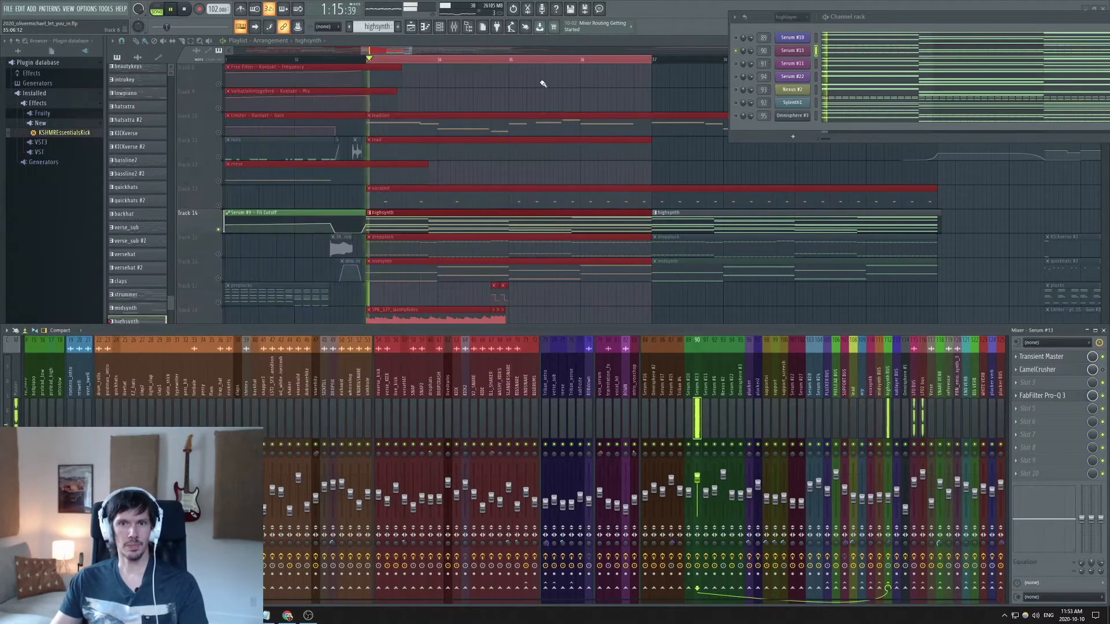
Solo the Serum #11 layer and review the OTT and FabFilter Pro-Q 3 effects on its mixer track.
left_click(736, 64)
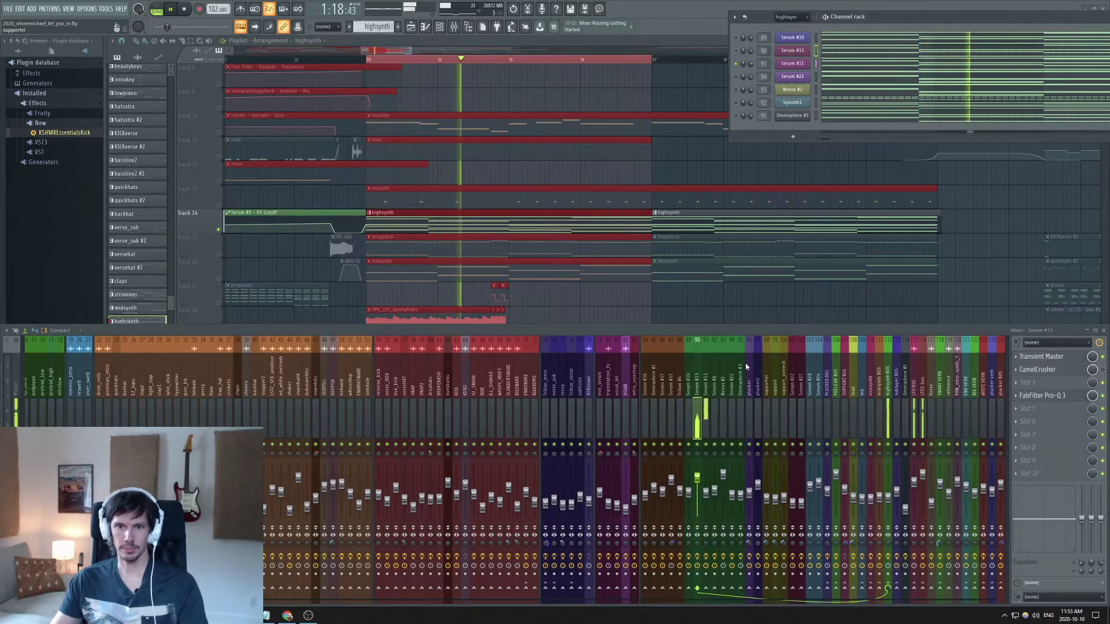
left_click(706, 387)
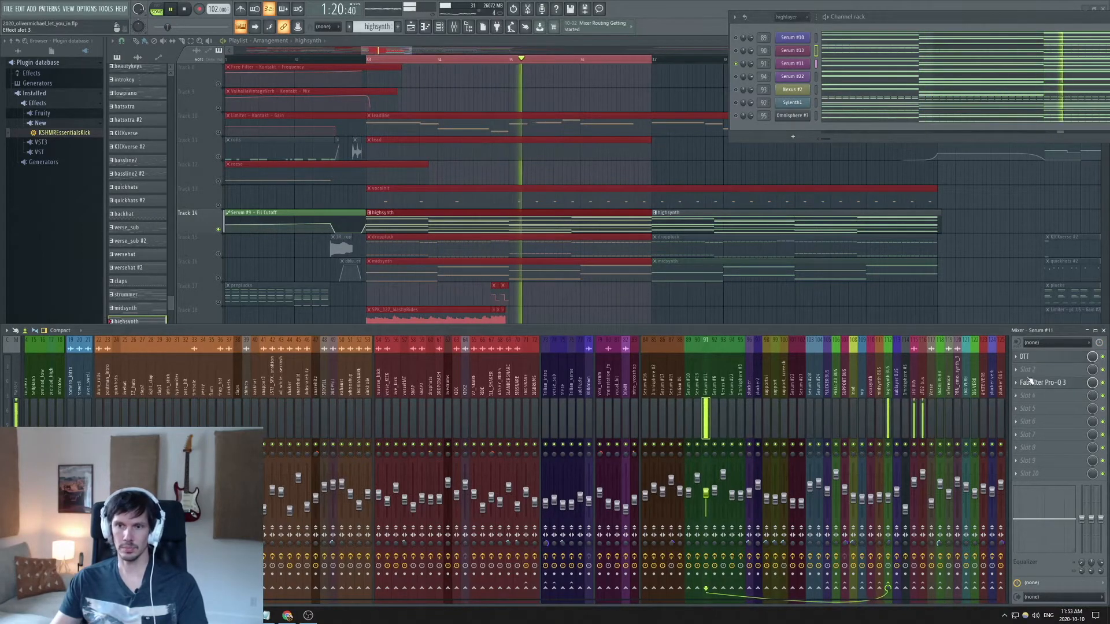
left_click(1037, 358)
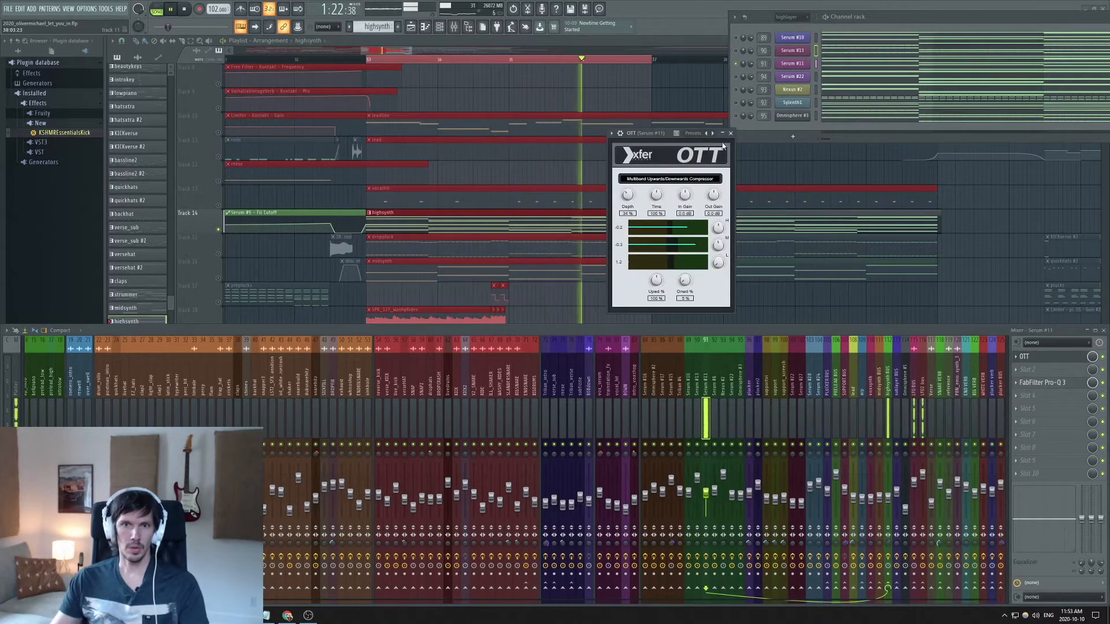
left_click(730, 133)
left_click(1042, 383)
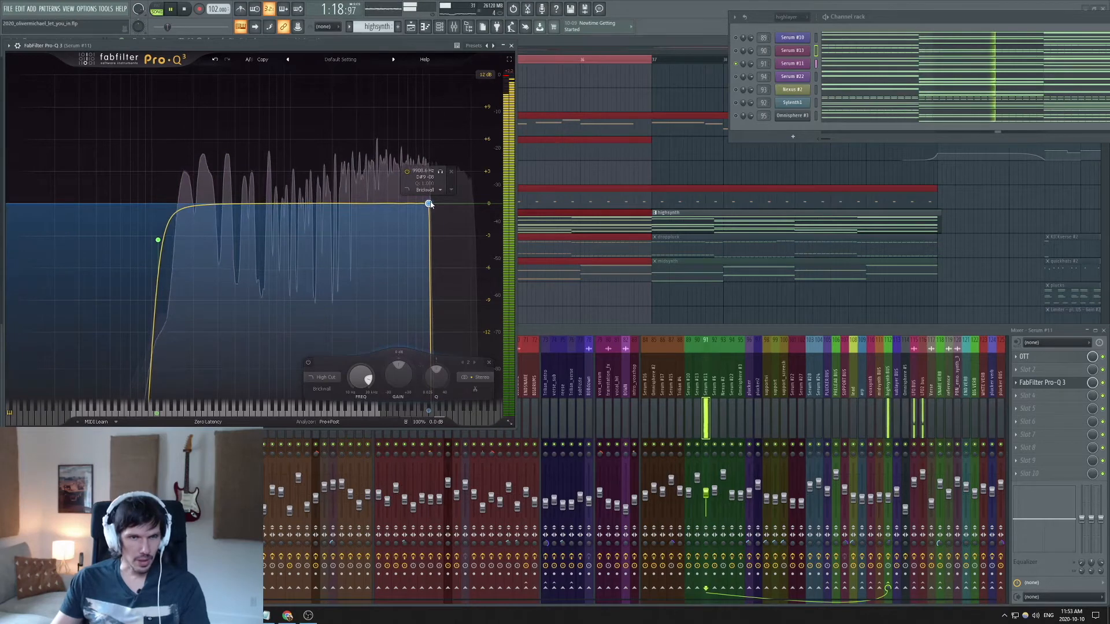
left_click(511, 45)
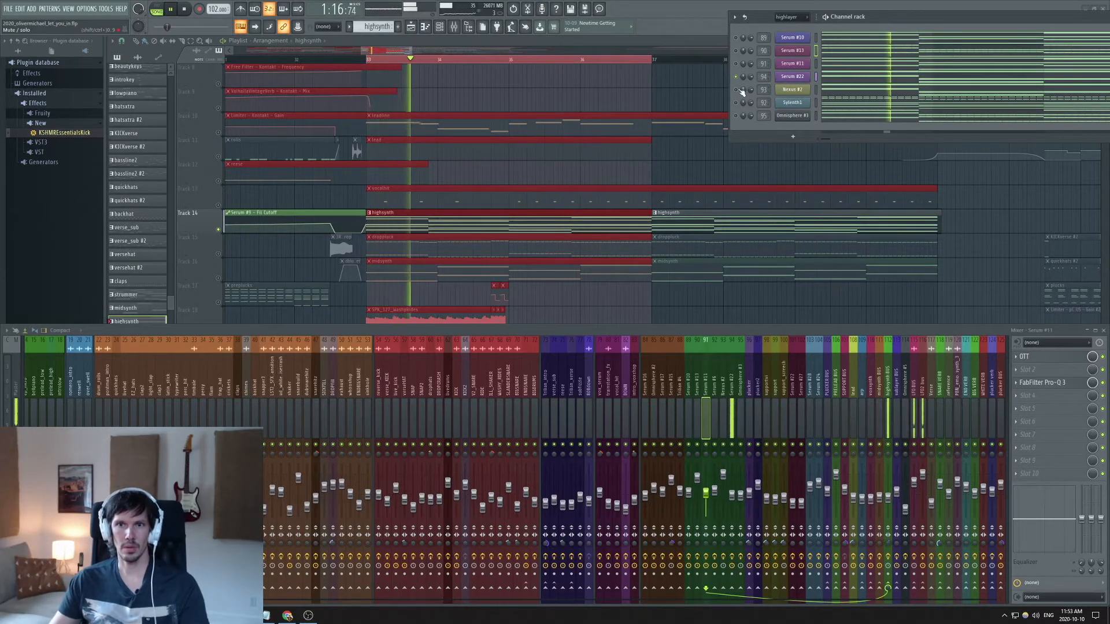
Solo the Nexus #2 layer, view its Saw Pad 8 preset, and check the low cut in its FabFilter Pro-Q 3.
right_click(736, 89)
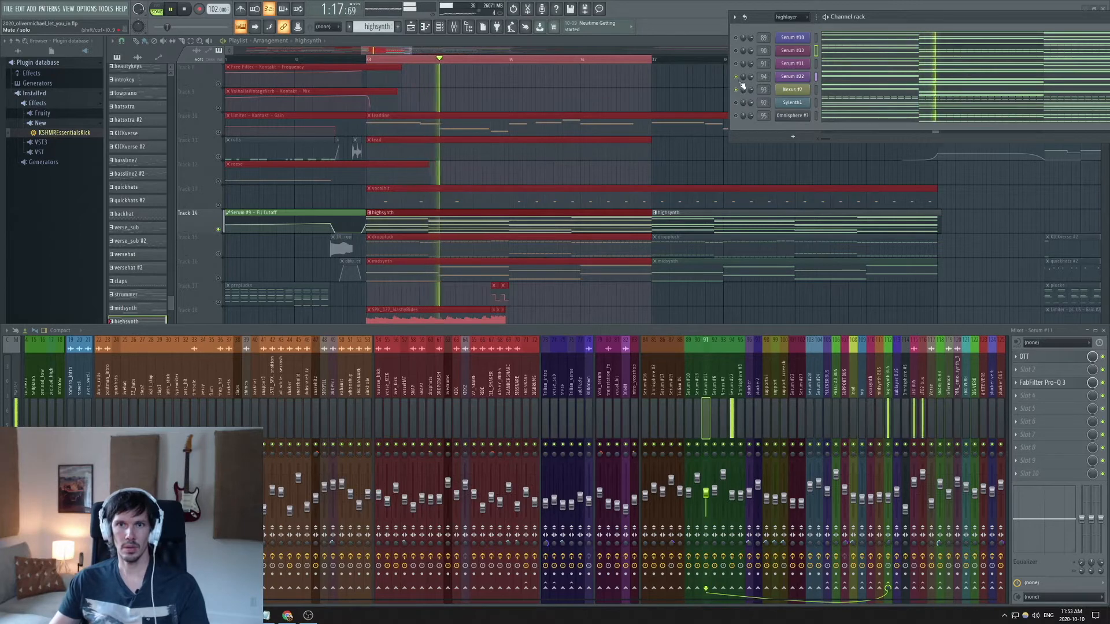
left_click(802, 91)
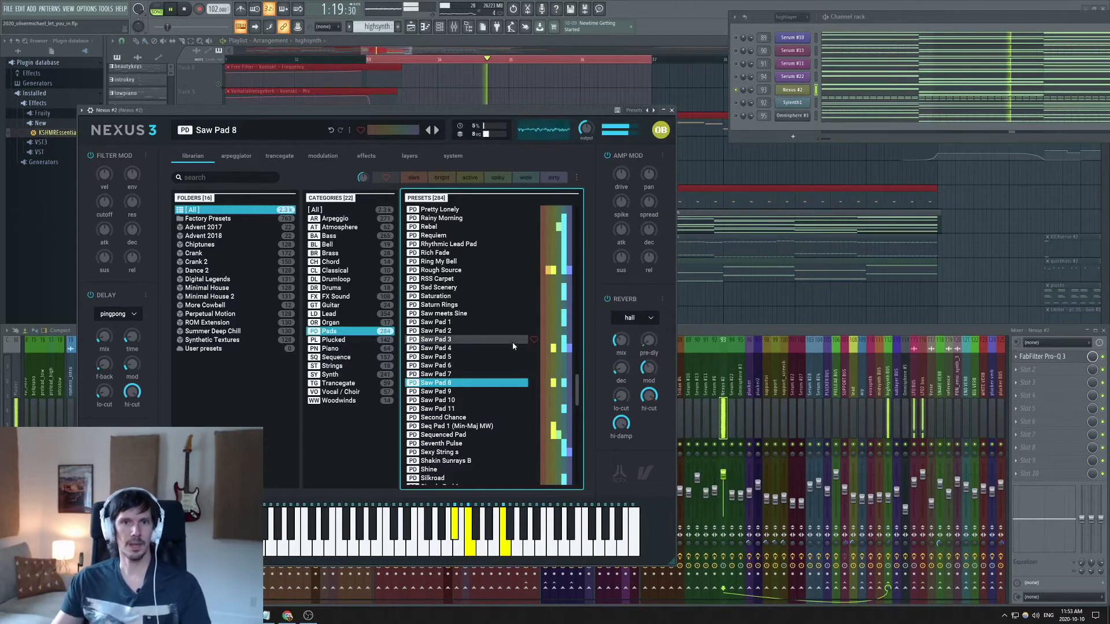
left_click(672, 110)
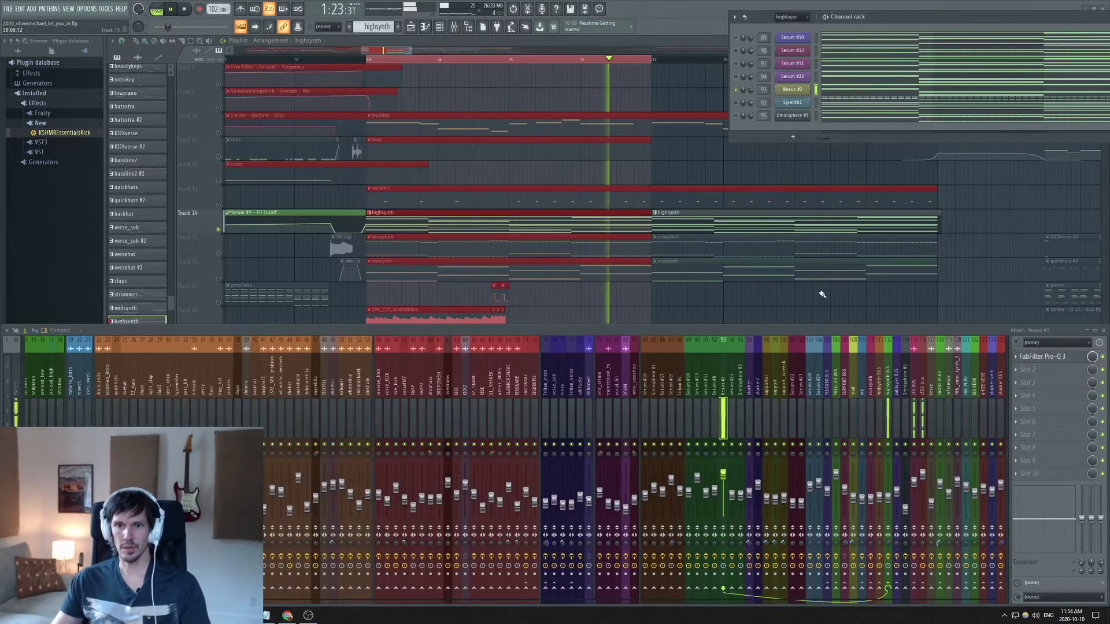
left_click(1049, 357)
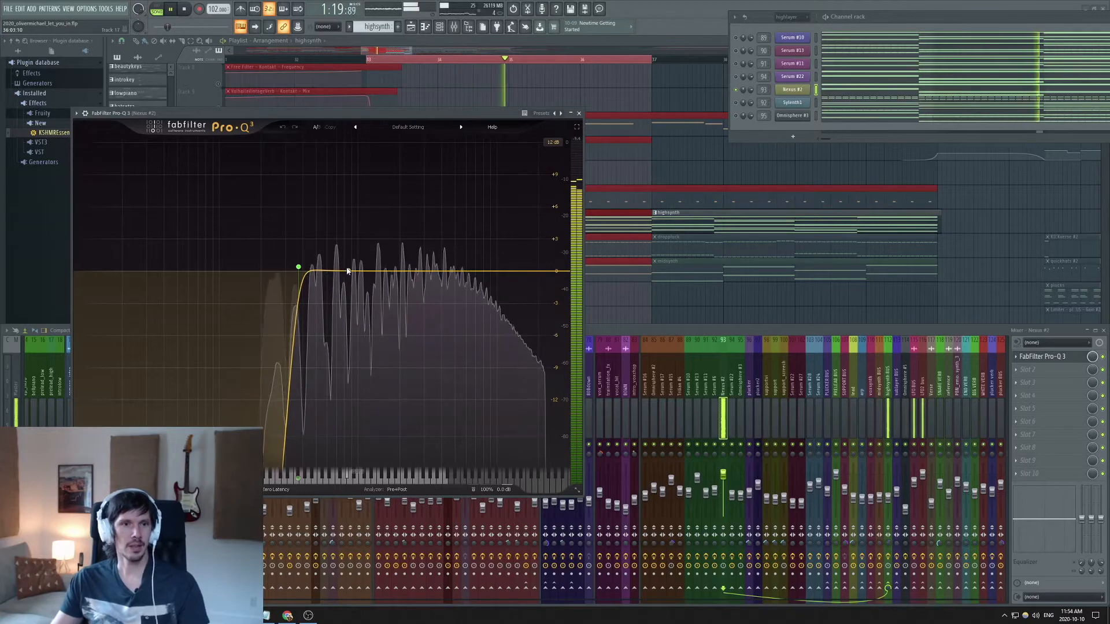
mouse_move(292, 273)
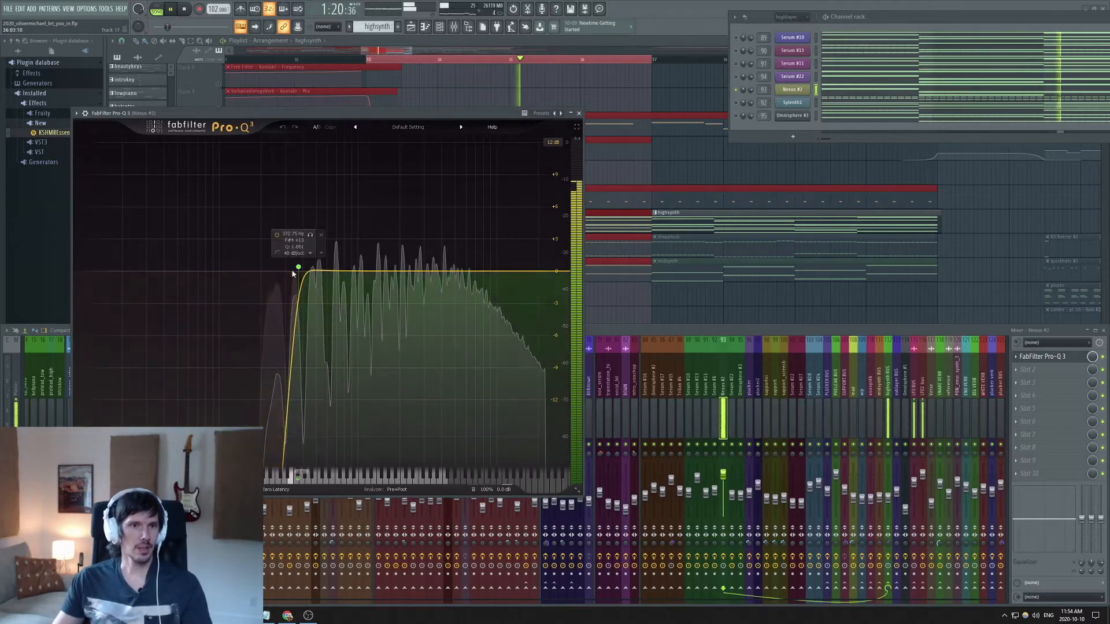
left_click(579, 113)
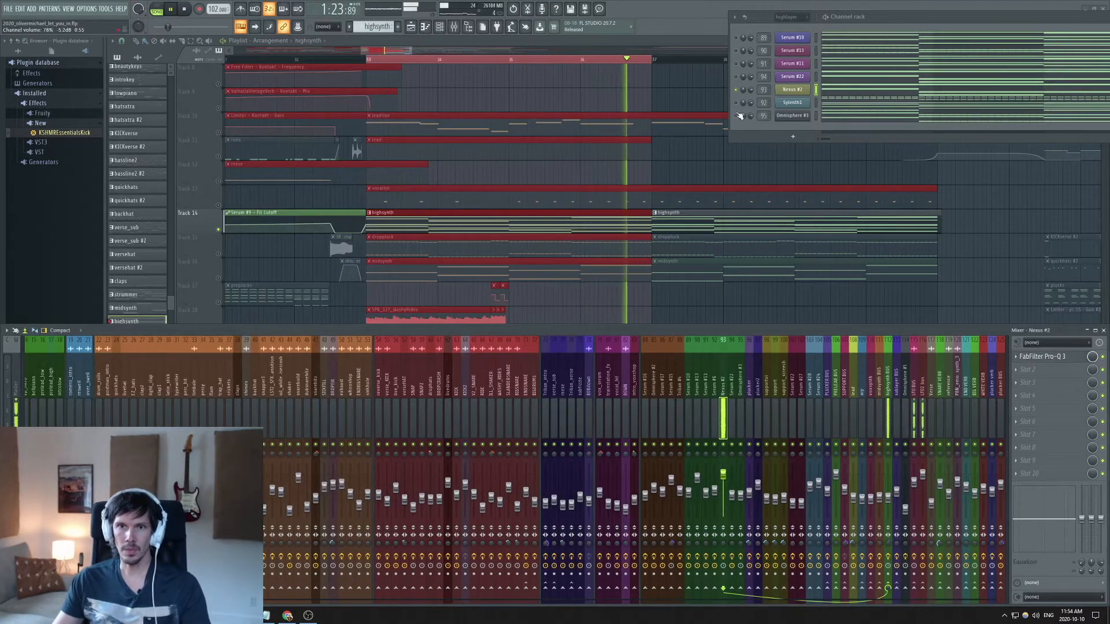
Examine the Sylenth1 layer's chords and repeated notes in the piano roll while the layer plays on its own.
left_click(834, 109)
scroll(656, 298, "up", 15)
scroll(625, 301, "down", 5)
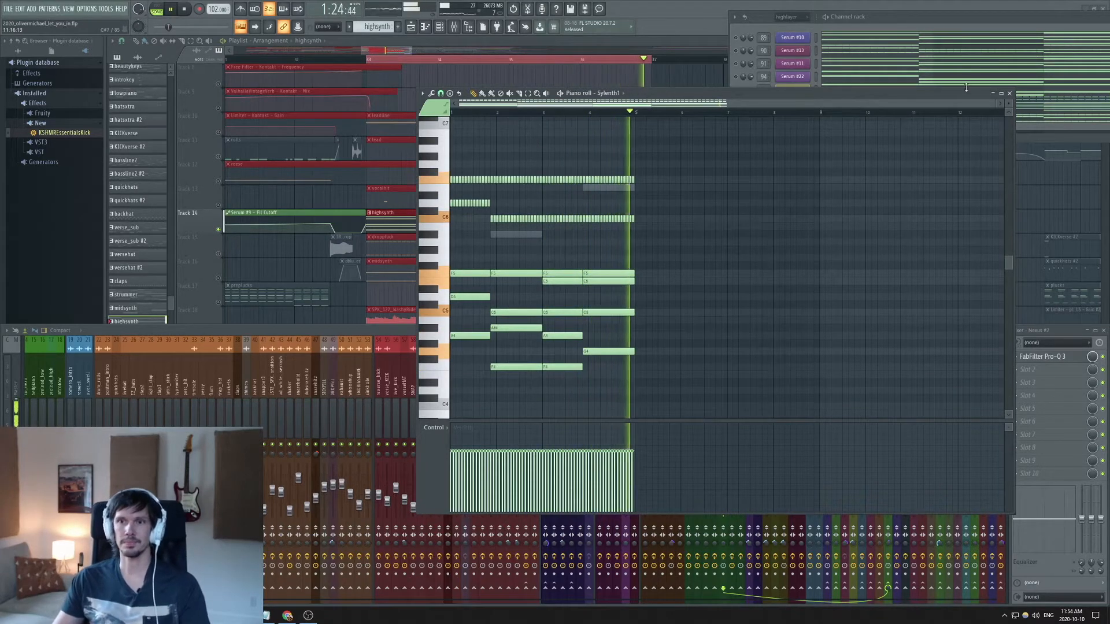
left_click(1009, 93)
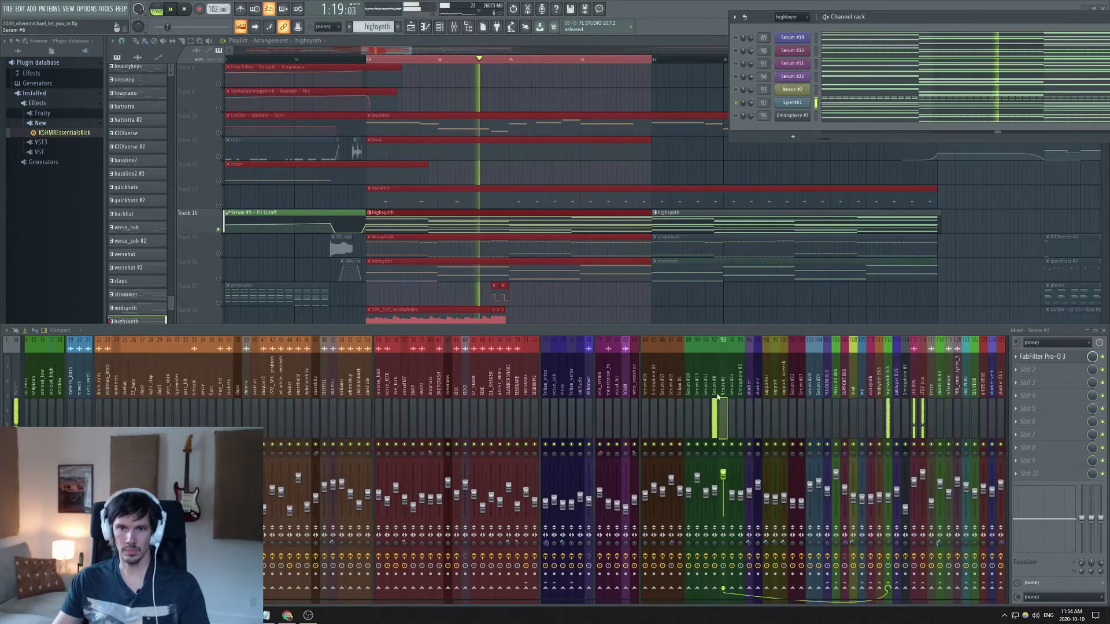
Review the FabFilter Pro-Q 3 and OTT settings on the Serum #6 mixer track that carries the Sylenth1 layer.
left_click(716, 399)
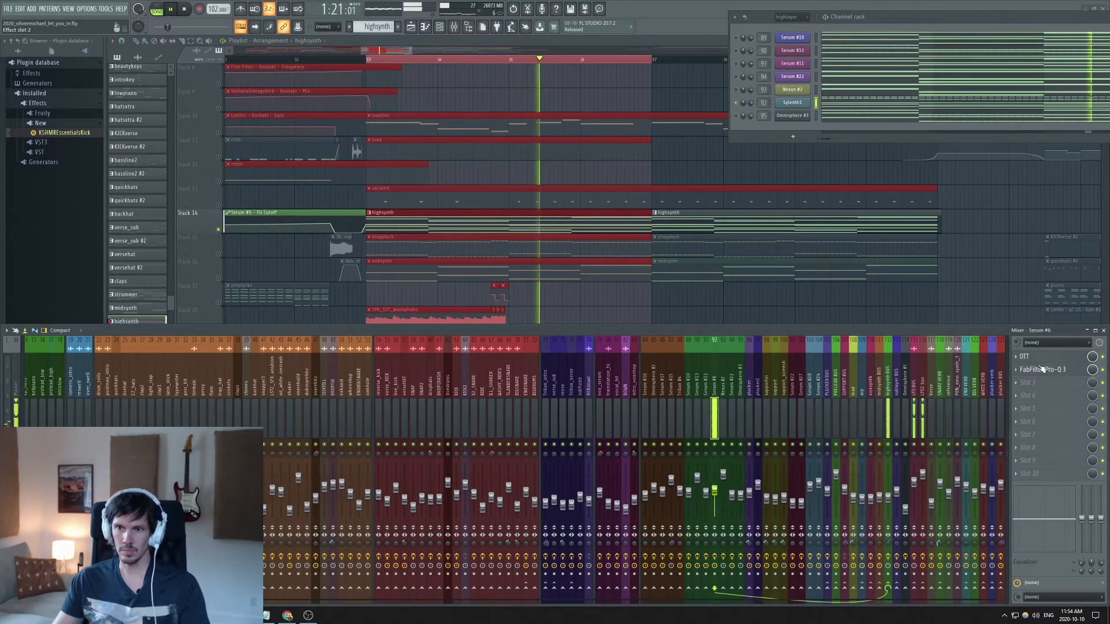
left_click(1040, 369)
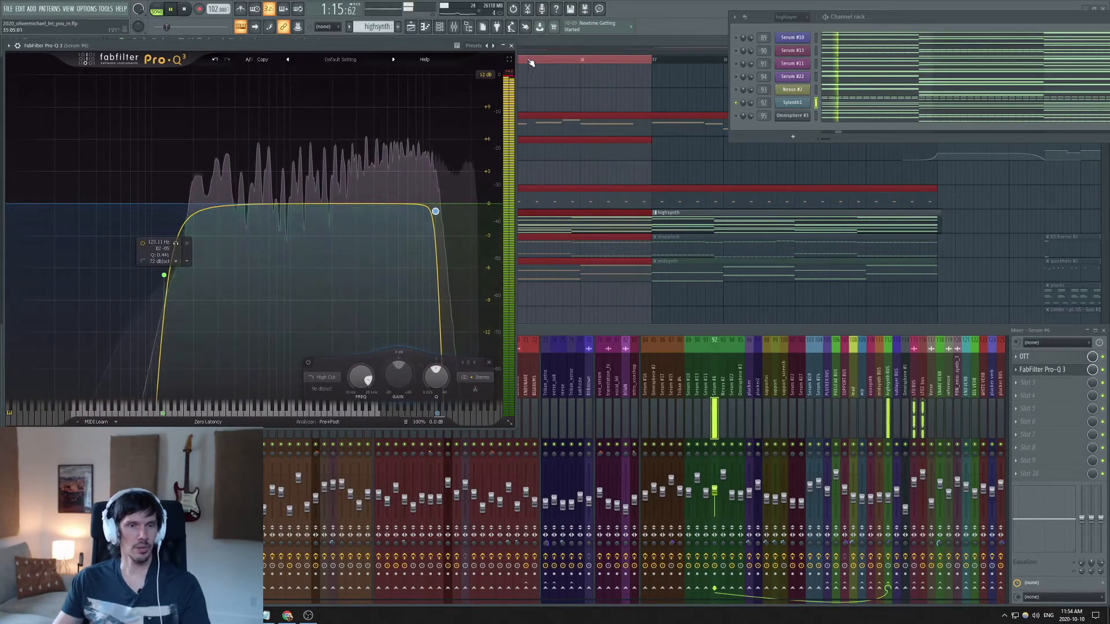
left_click(1040, 369)
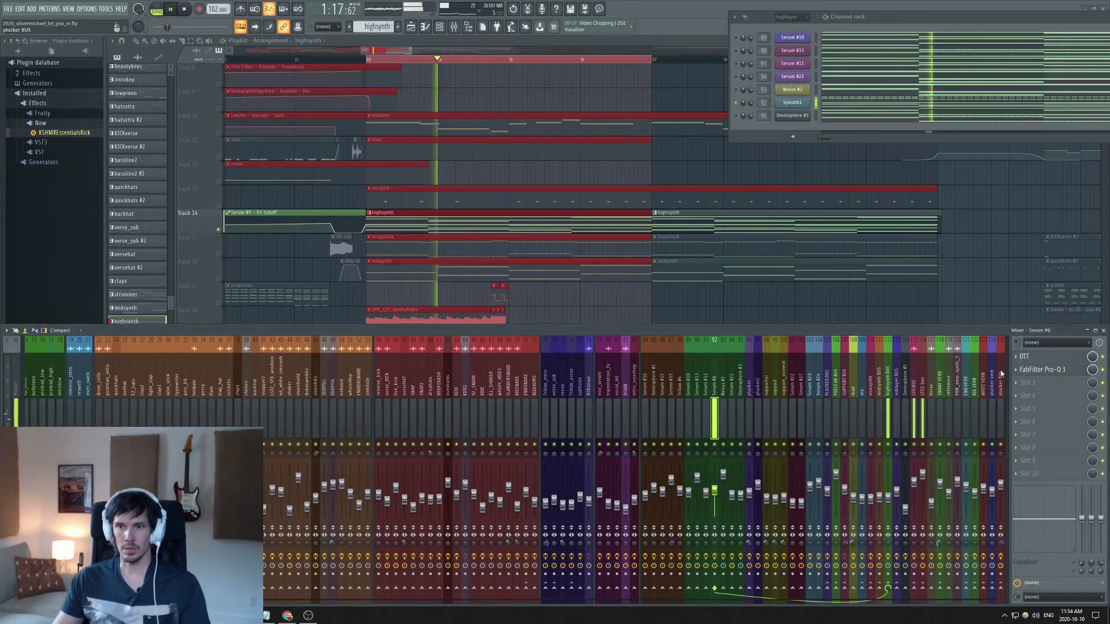
left_click(1024, 356)
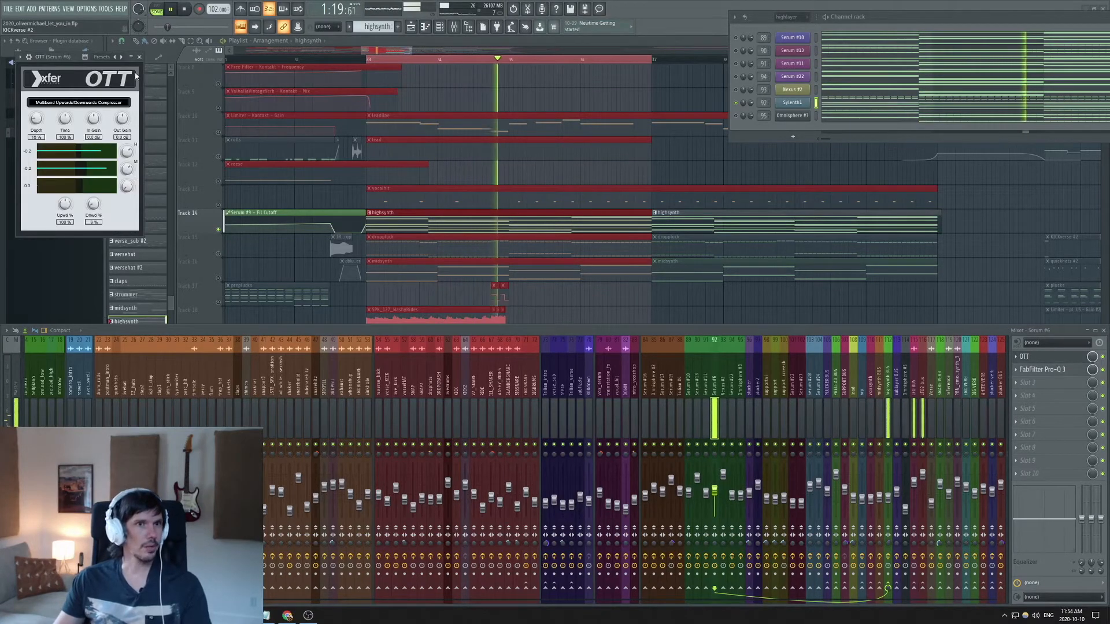
left_click(139, 57)
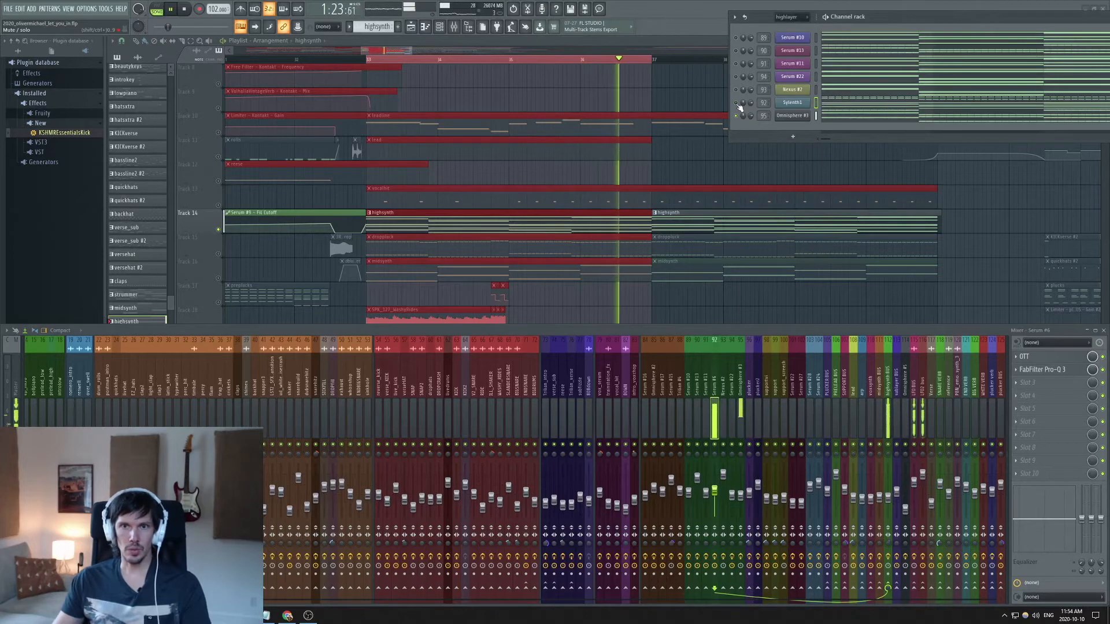
View the Omnisphere #3 layer's Radiotone Future patch, including its common effects rack and layer A settings.
left_click(798, 116)
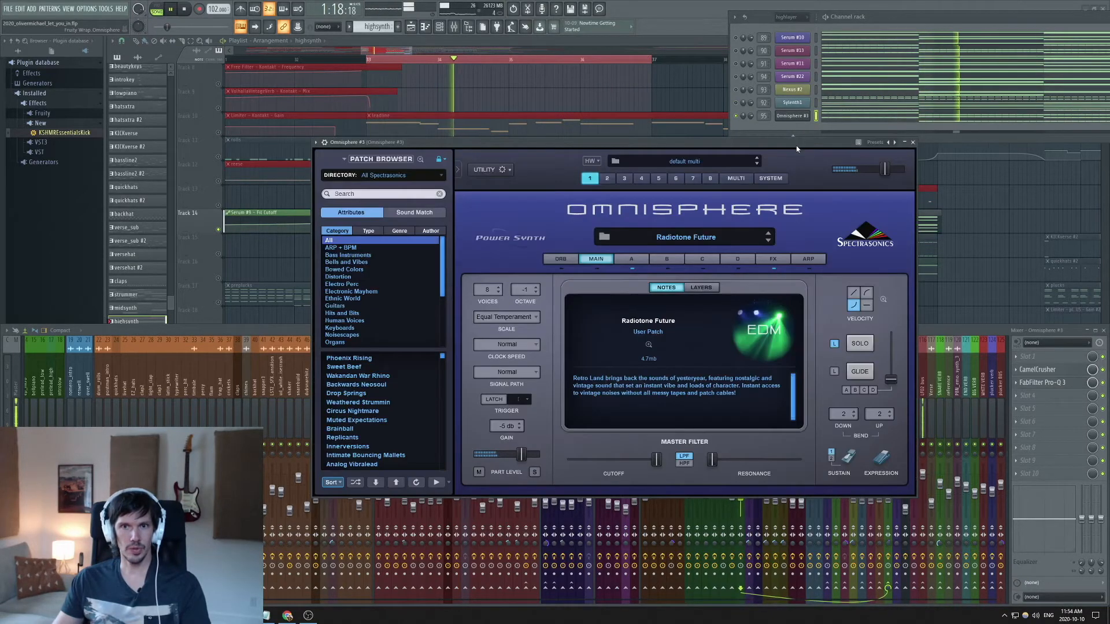
left_click_drag(796, 149, 760, 131)
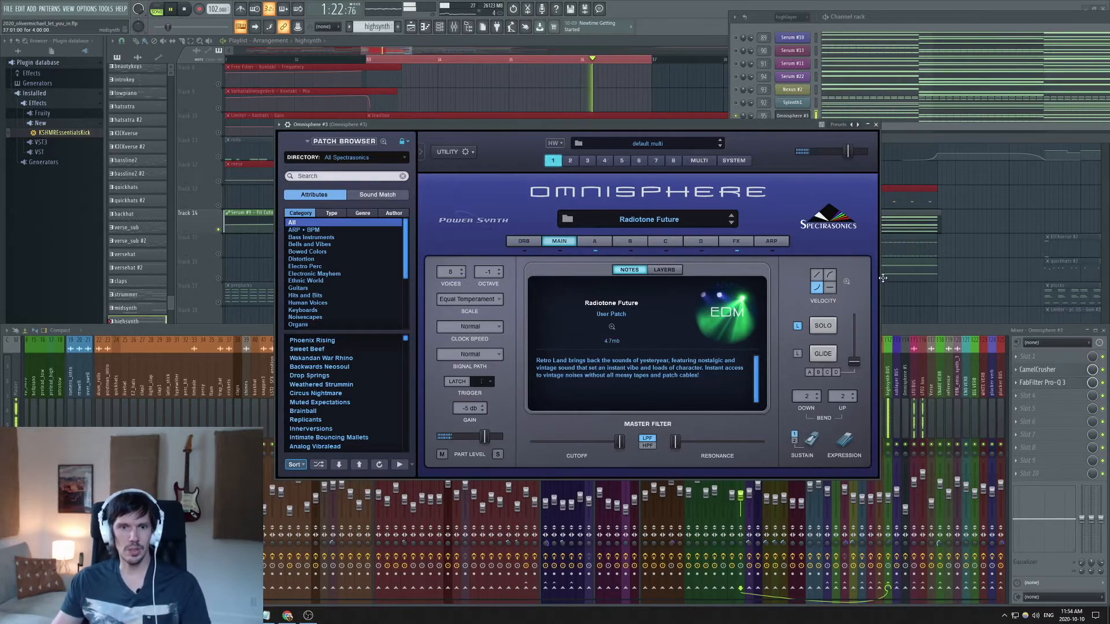
left_click(736, 242)
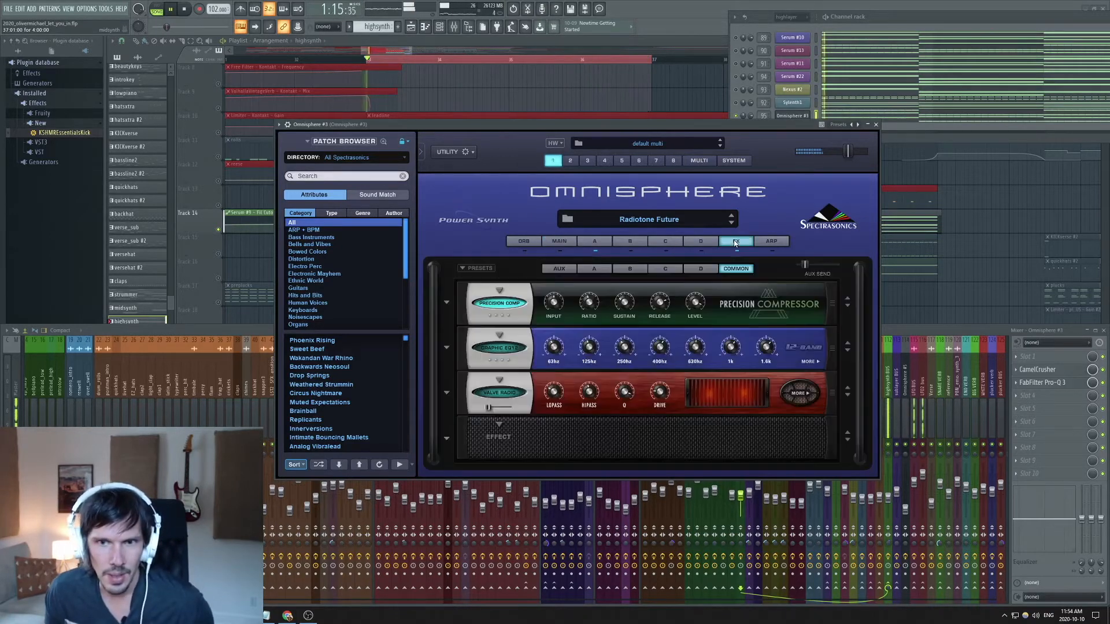
left_click(596, 241)
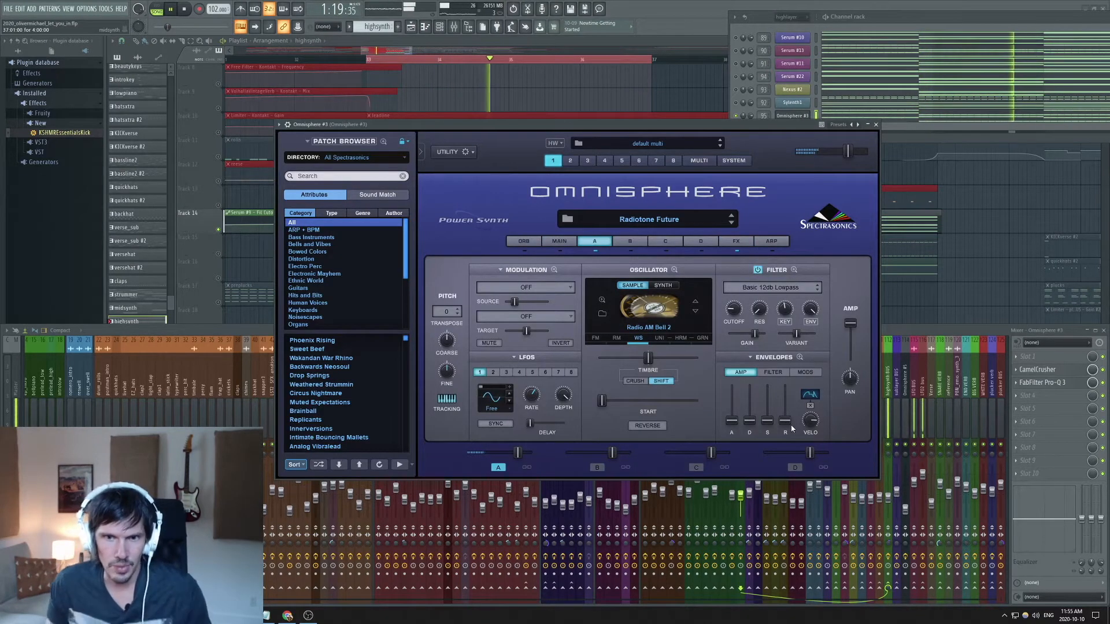
left_click(877, 125)
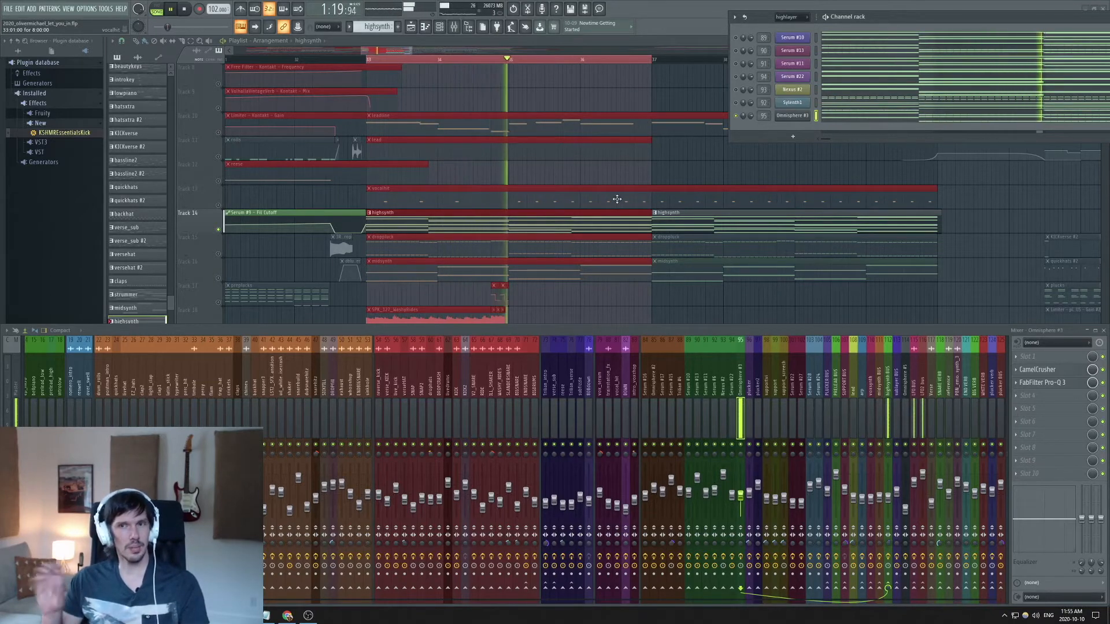
Play all the highsynth layers together, and inspect the FabFilter Pro-Q 3 bands and CamelCrusher on the highsynth BUS track.
key("space")
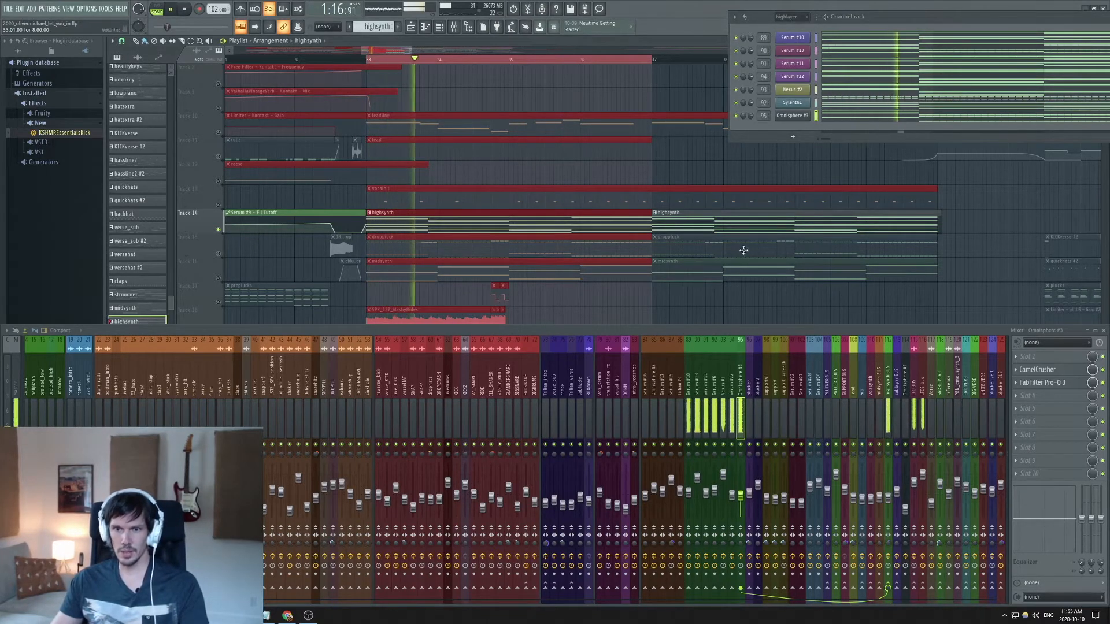
key("space")
left_click(891, 396)
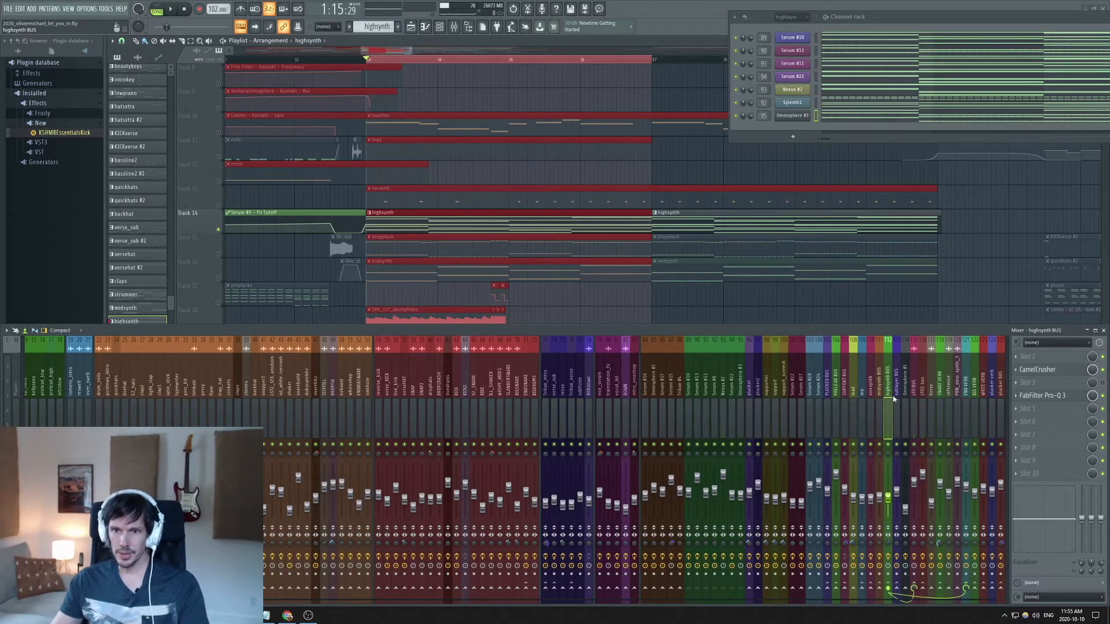
left_click(1045, 395)
mouse_move(408, 313)
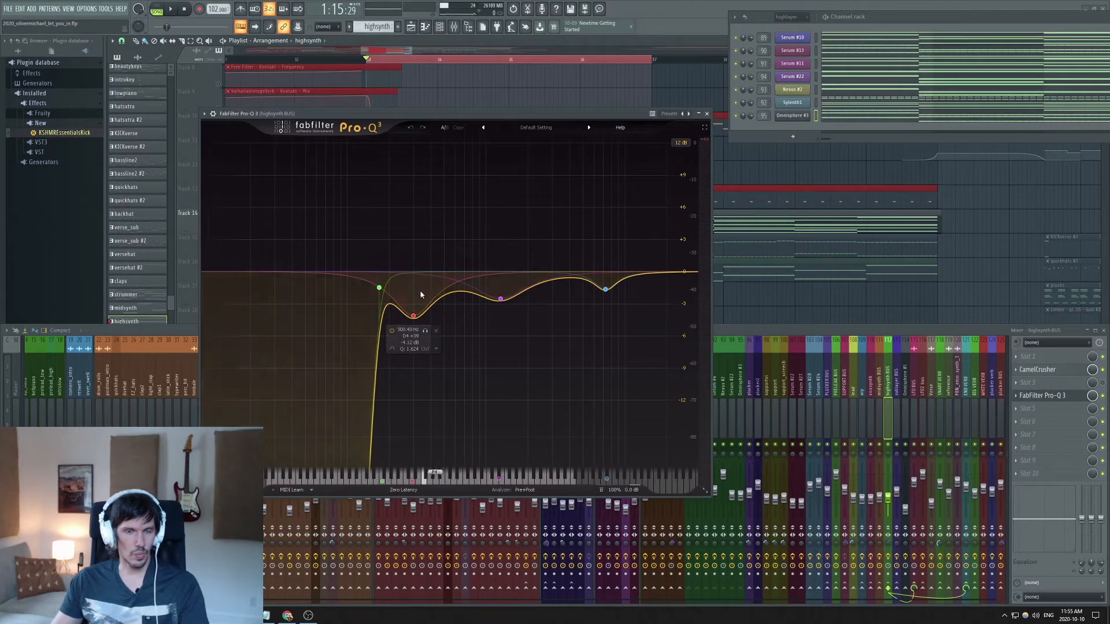
mouse_move(525, 304)
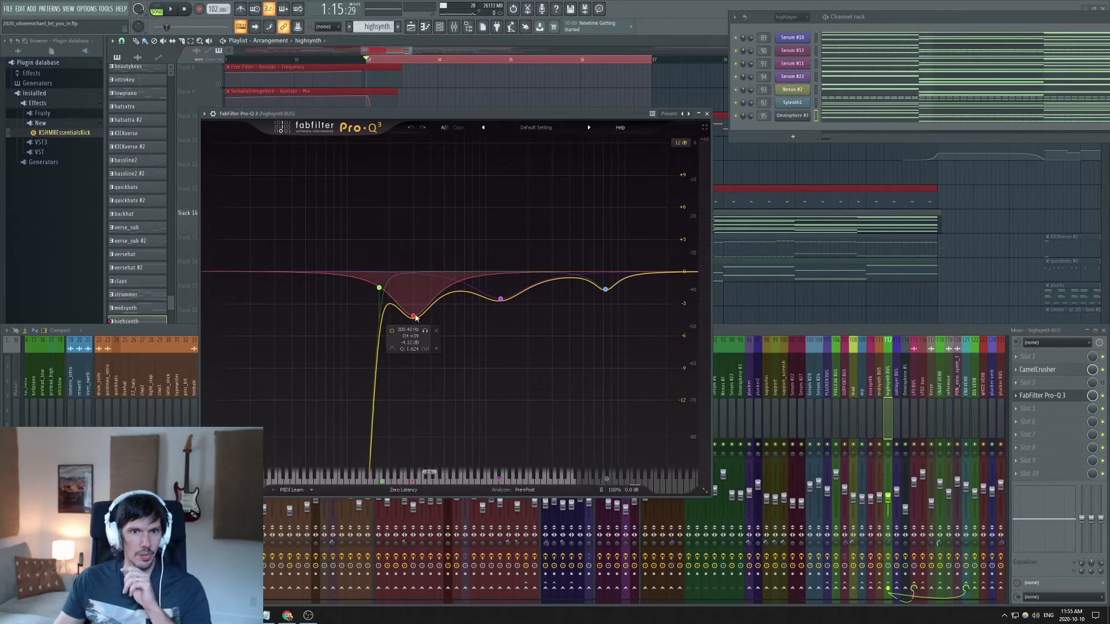
mouse_move(616, 284)
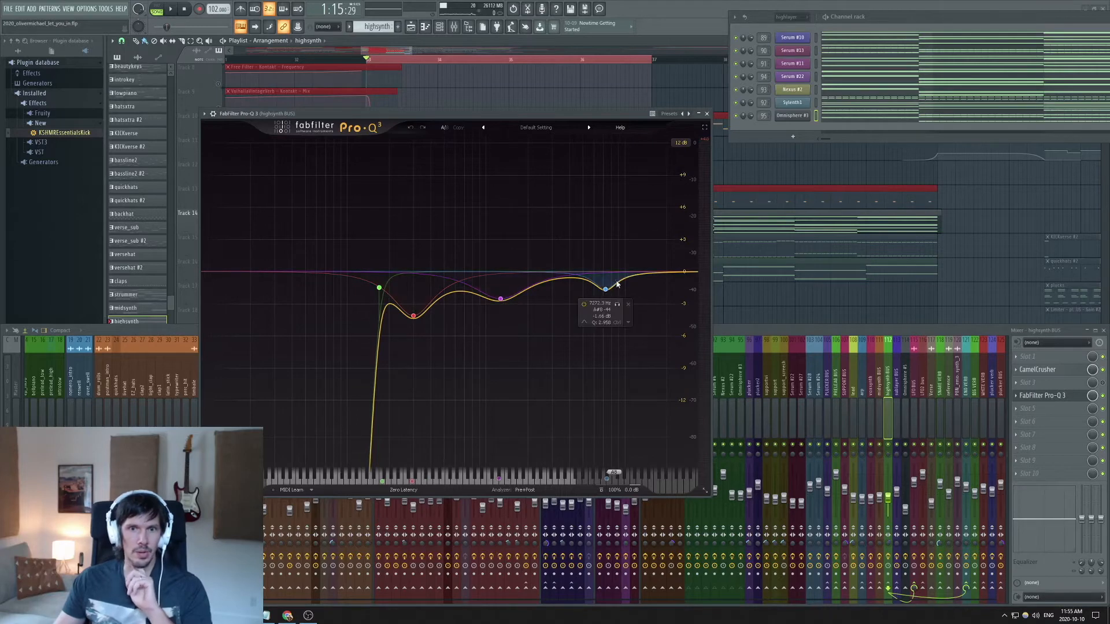
left_click(708, 114)
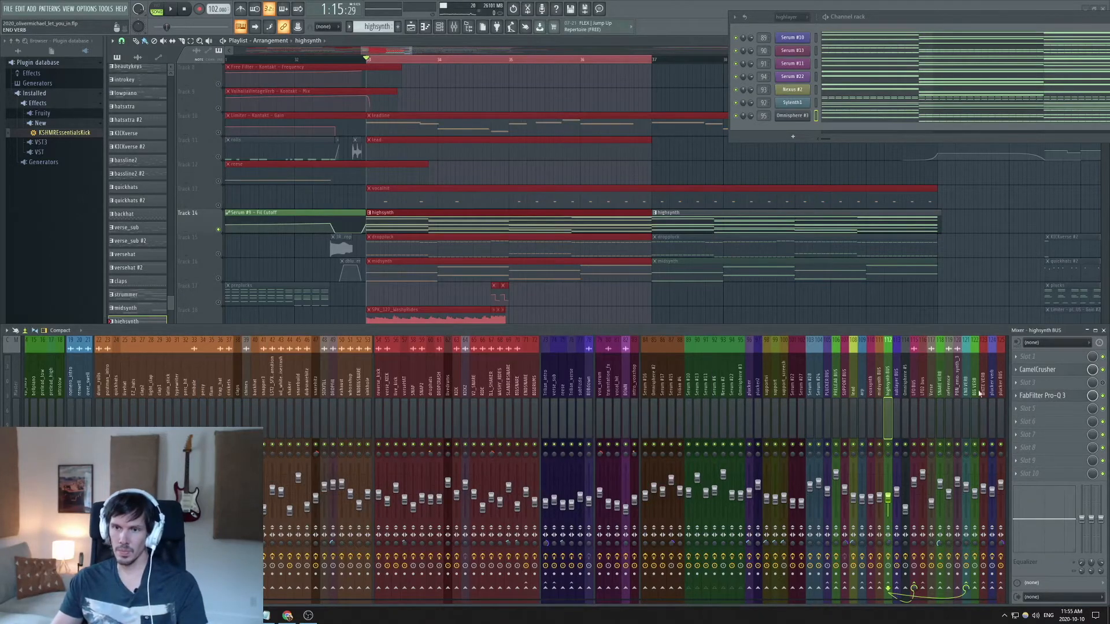
left_click(1039, 371)
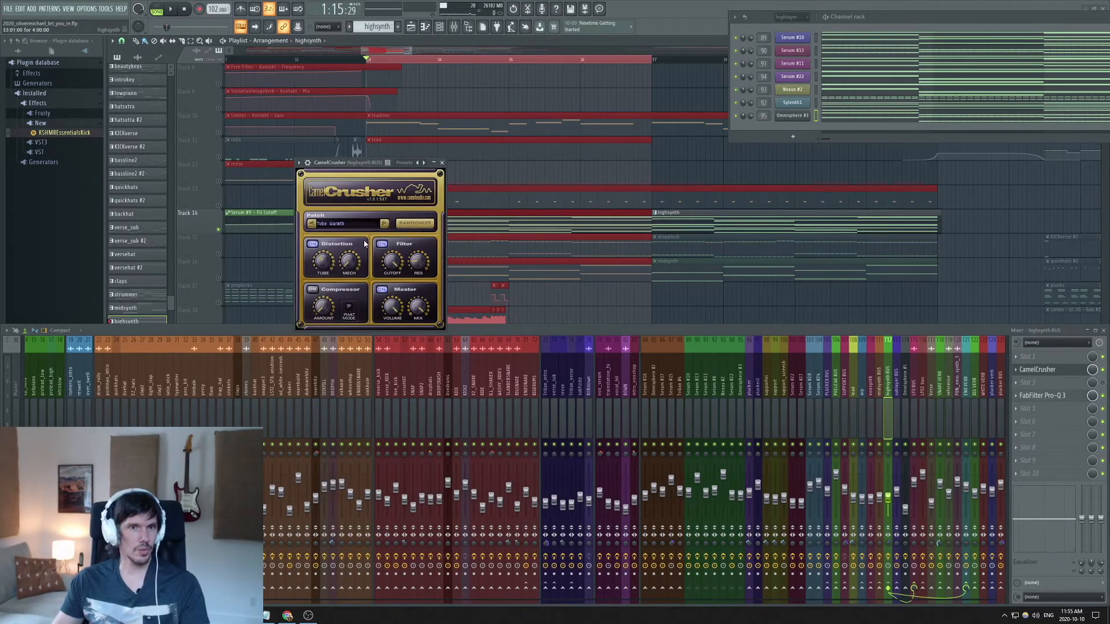
left_click(443, 163)
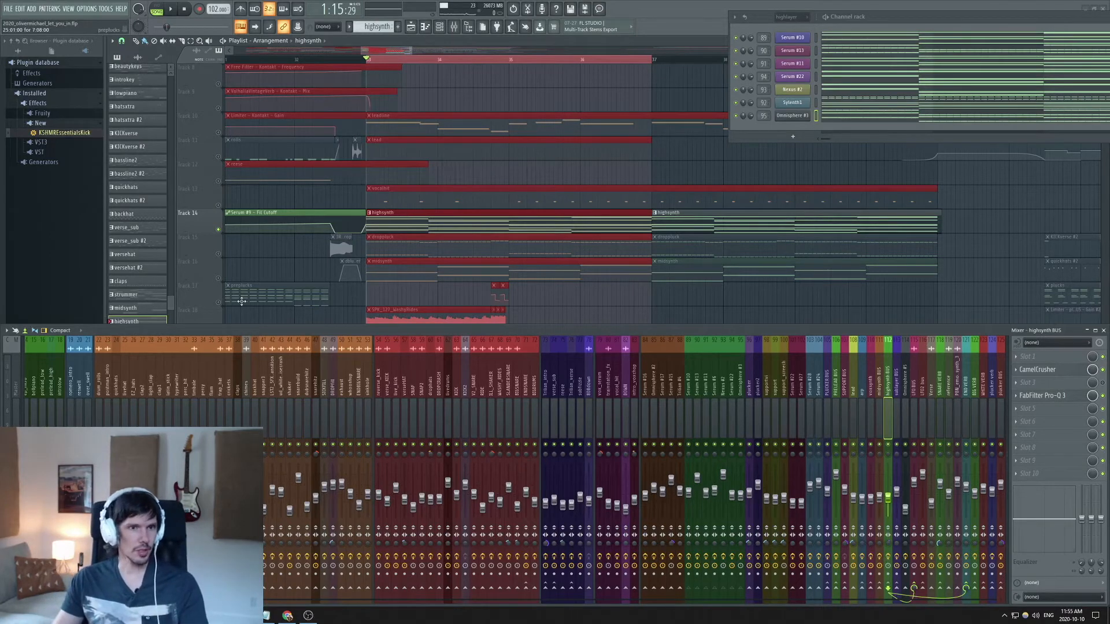
Solo the midsynth track in the playlist and show the midlayer group of channels.
right_click(218, 279)
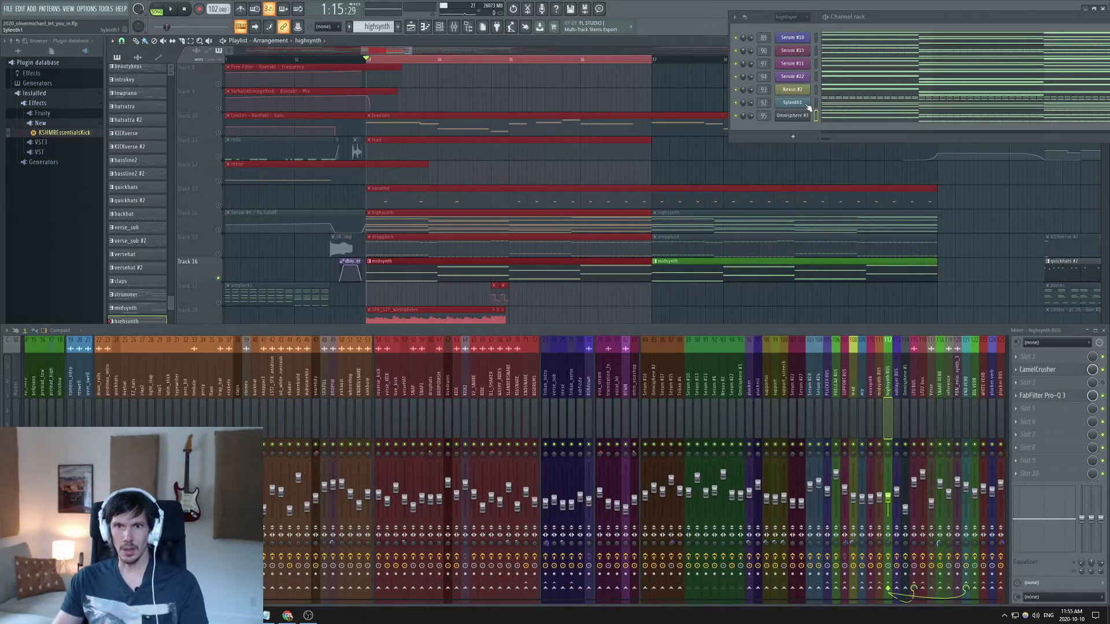
left_click(802, 71)
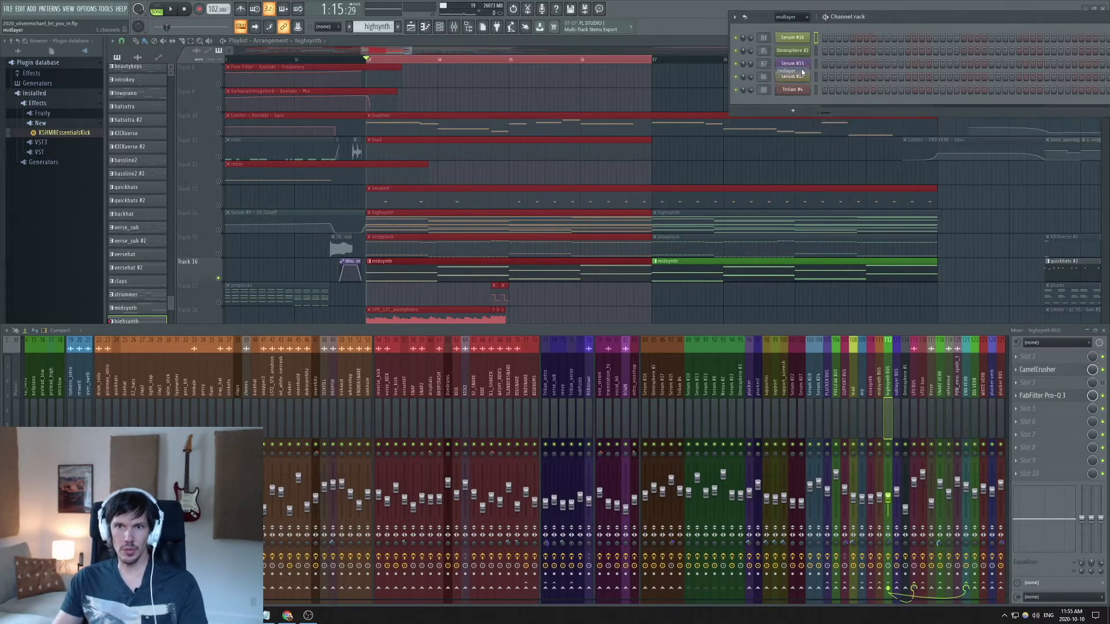
Play all the midsynth layers together with the channel rack hidden, and bring the rack back once playback is stopped.
key("F6")
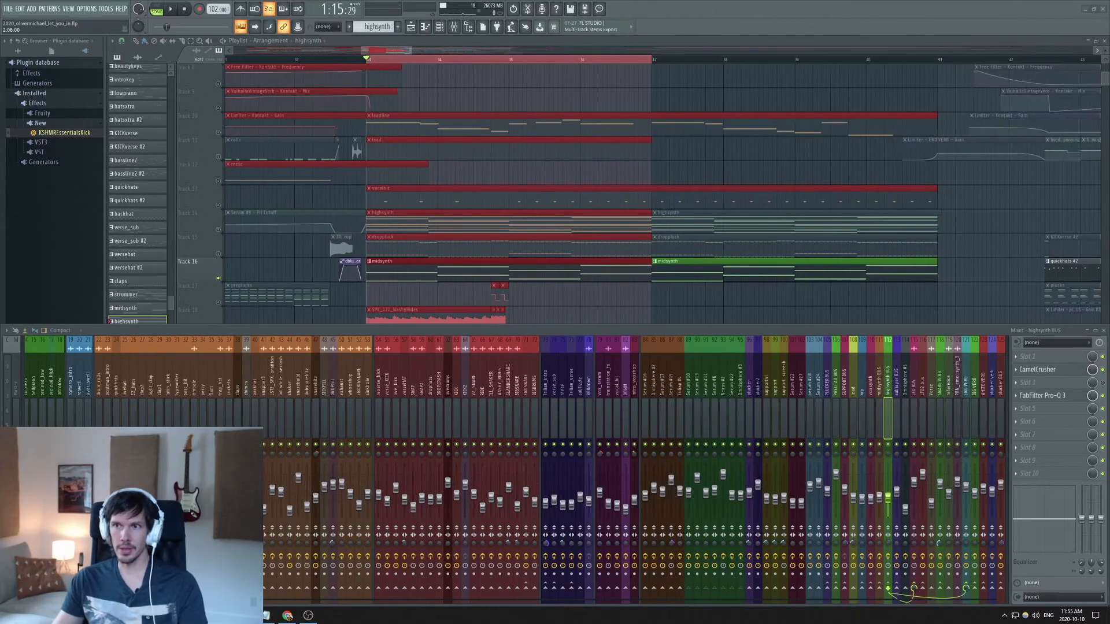
key("space")
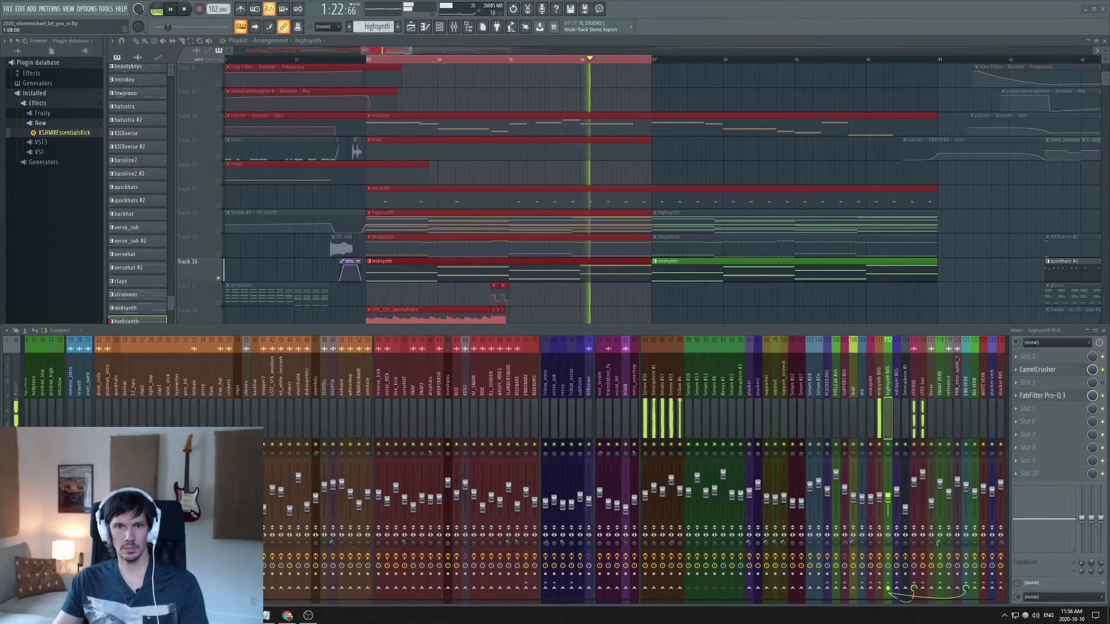
key("space")
key("F6")
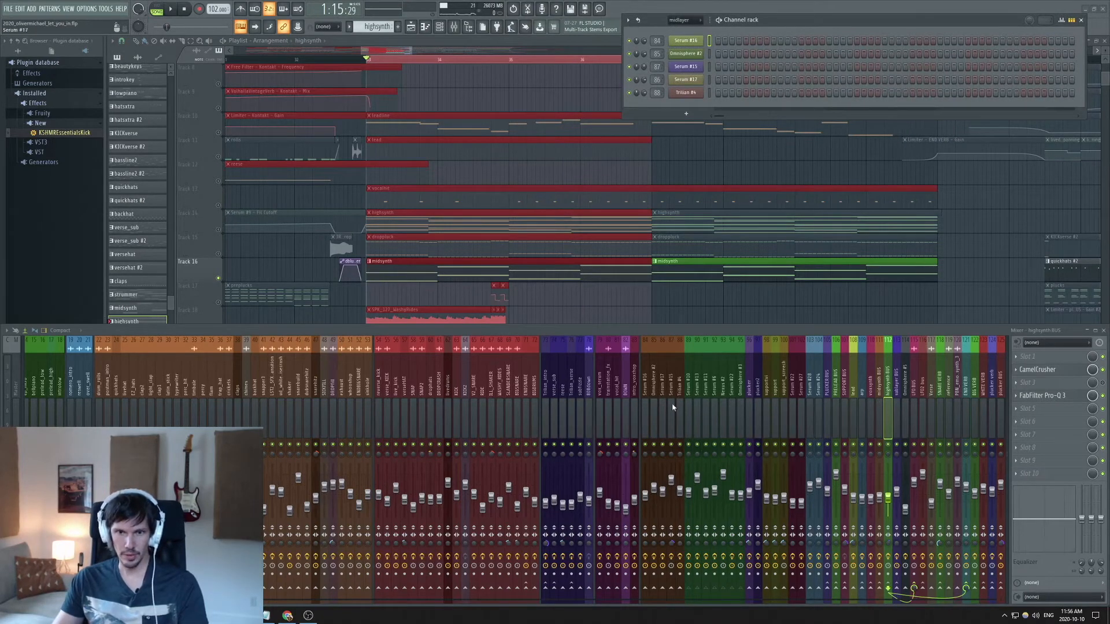
Inspect the FabFilter Pro-Q 3 bands and the CamelCrusher settings on the midsynth BUS mixer track.
left_click(882, 395)
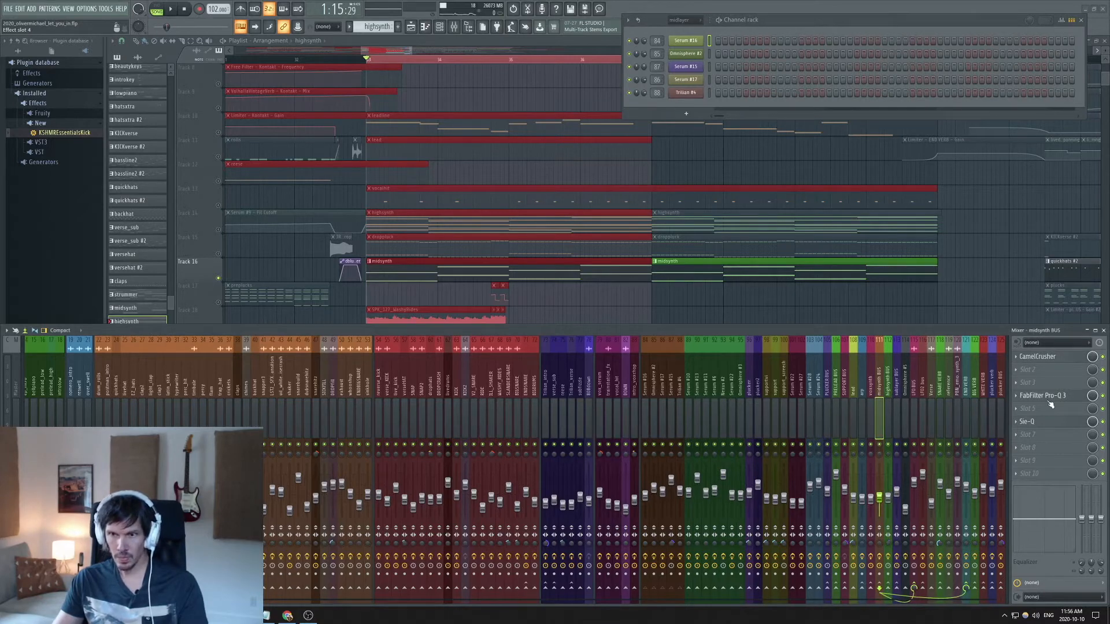
double_click(880, 393)
key("Escape")
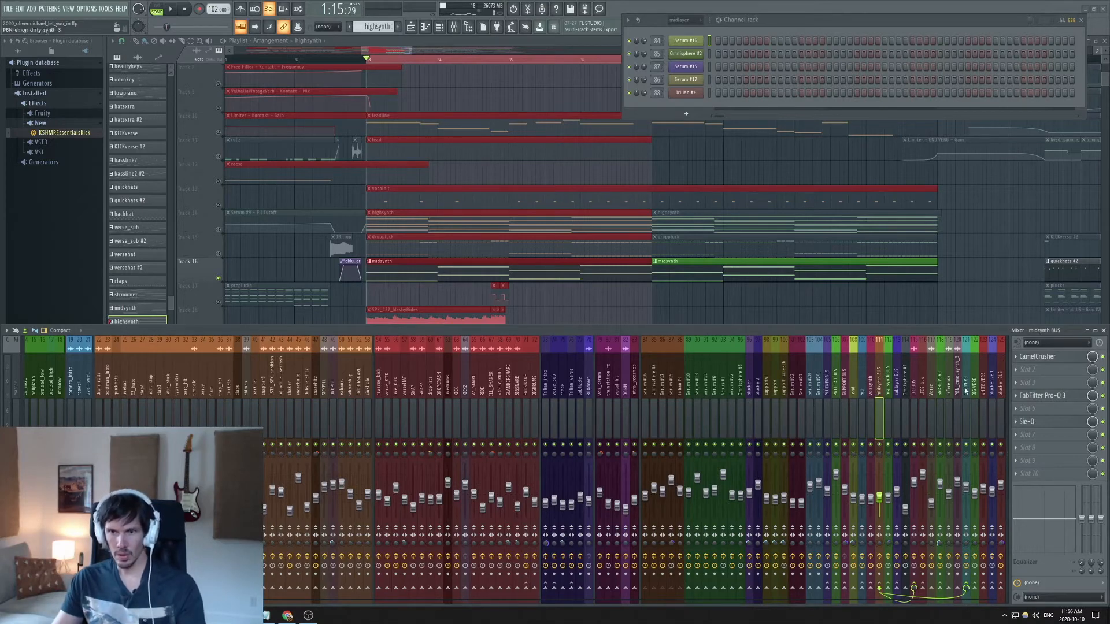
left_click(1042, 396)
left_click_drag(697, 85, 469, 86)
left_click(450, 268)
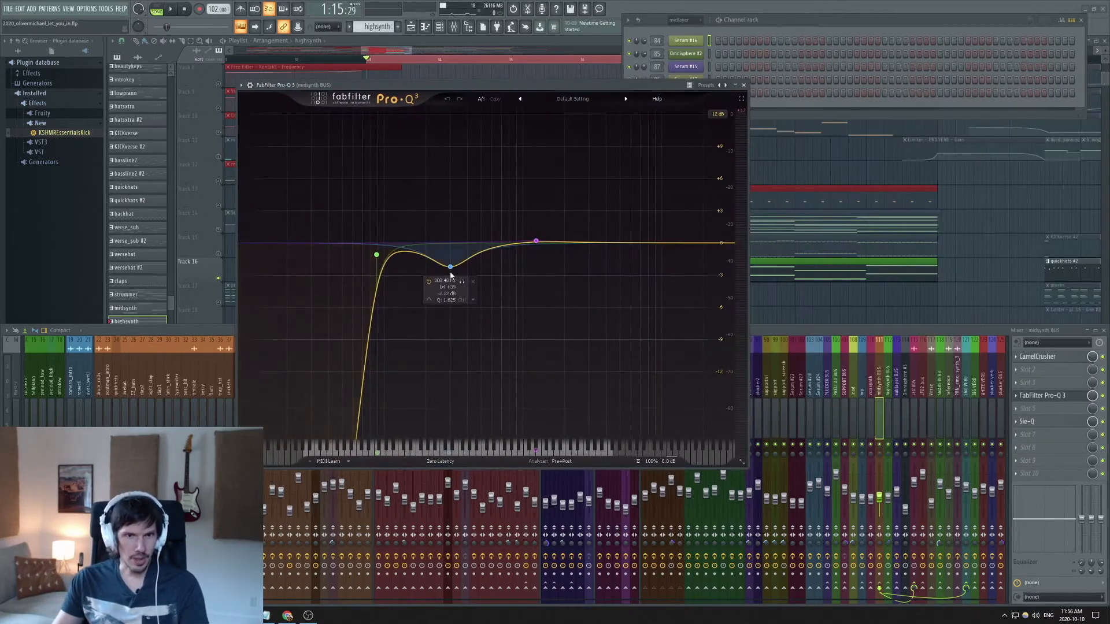
left_click(744, 85)
left_click(1040, 357)
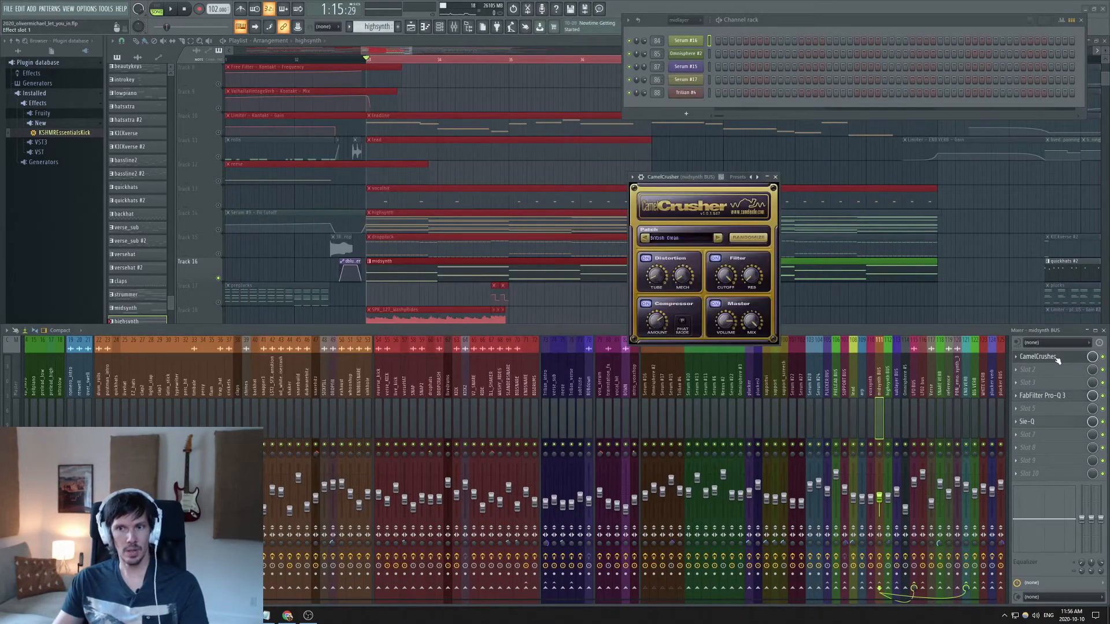
left_click(775, 178)
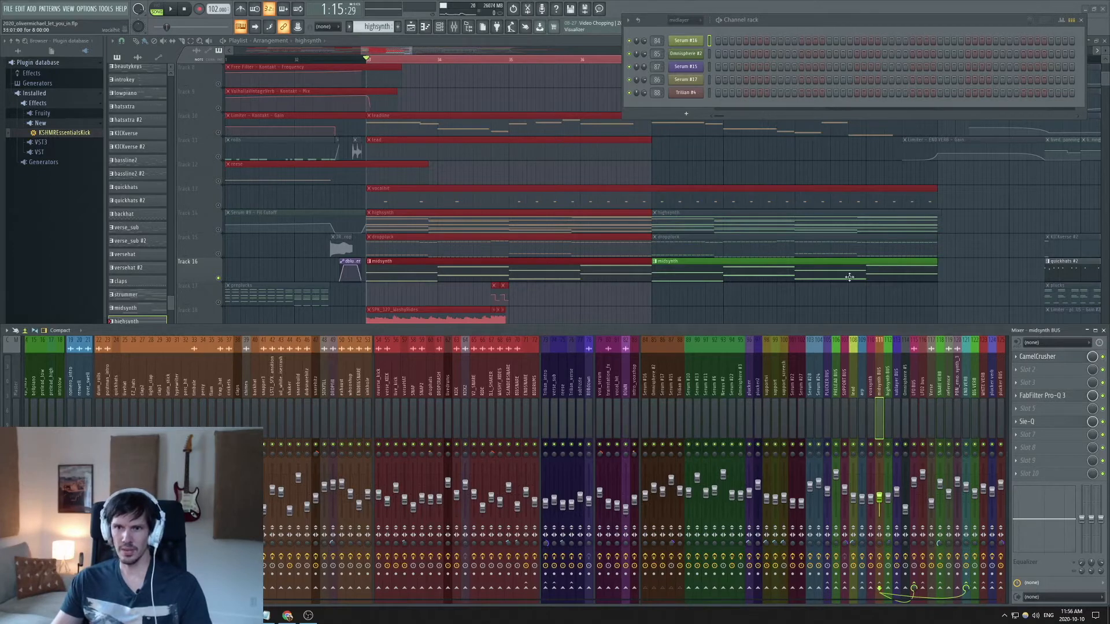
left_click(1052, 398)
left_click(744, 85)
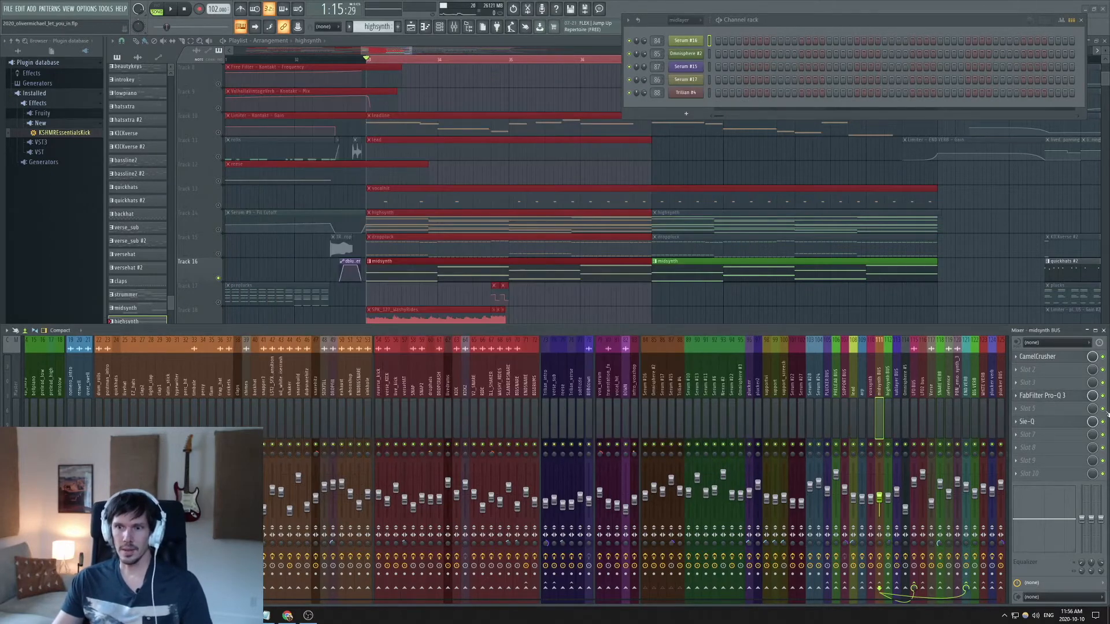
Review the Soundtoys Sie-Q low, mid, high and drive settings on the midsynth BUS track.
left_click(1047, 425)
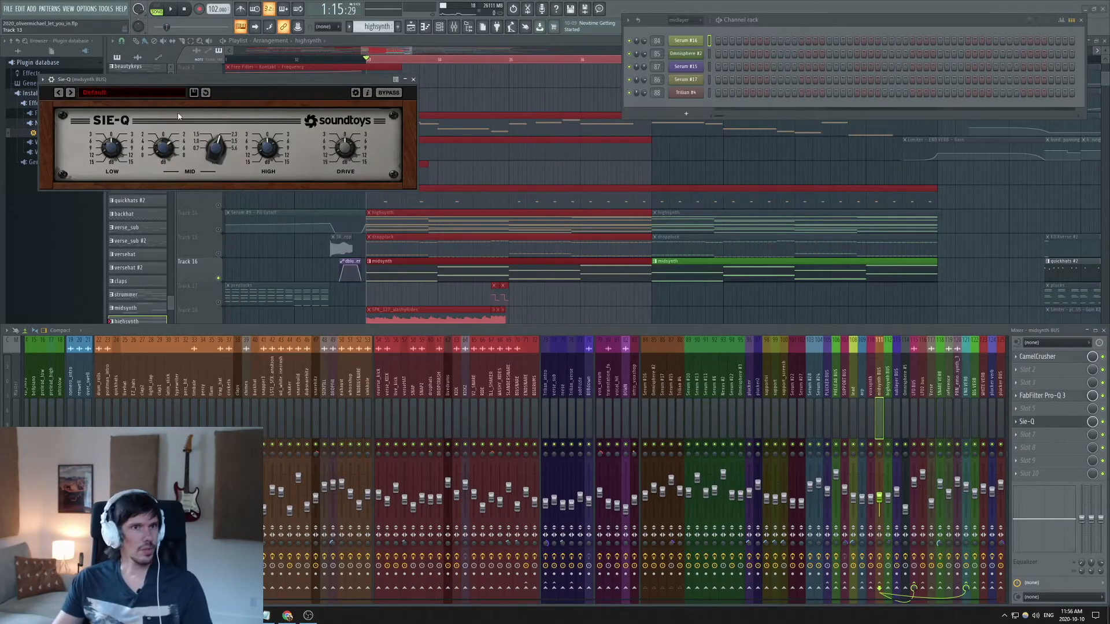
left_click_drag(200, 80, 374, 185)
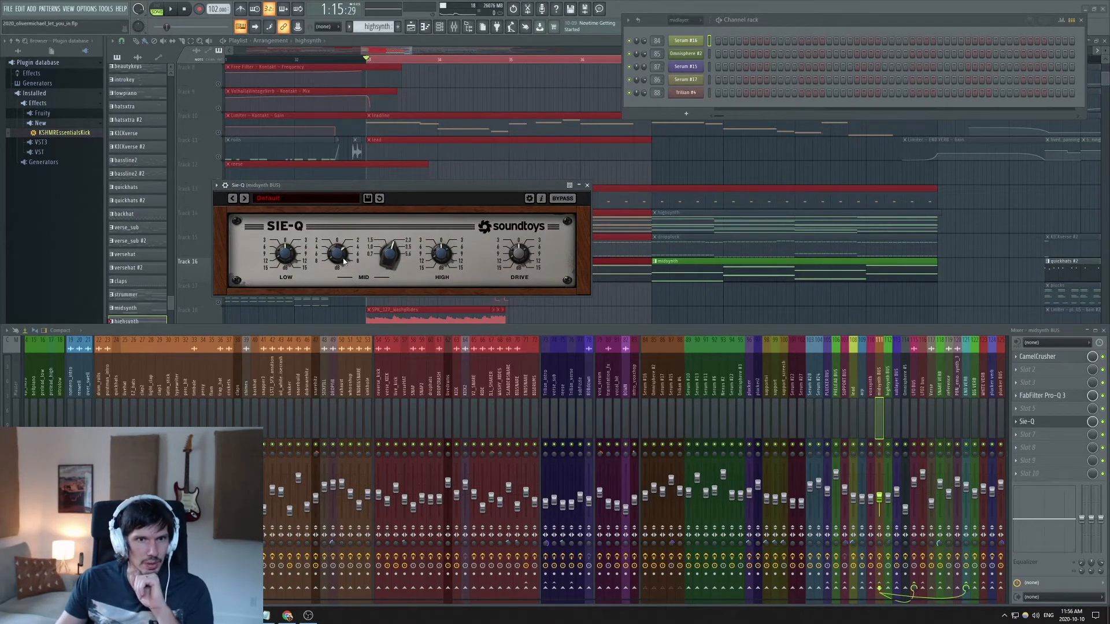
left_click_drag(393, 252, 391, 262)
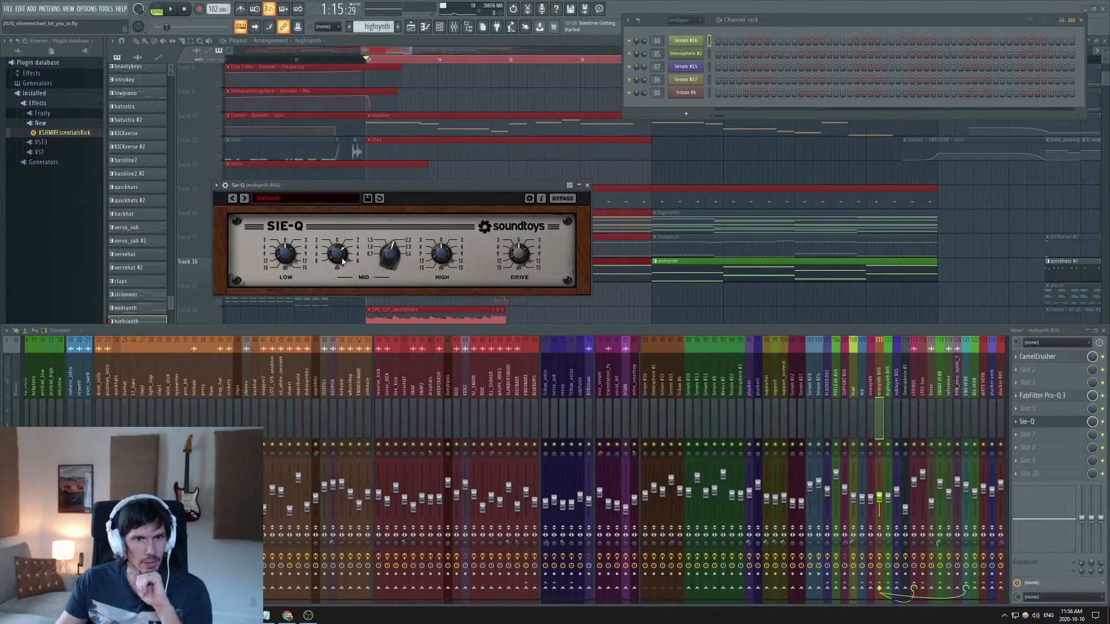
left_click(587, 186)
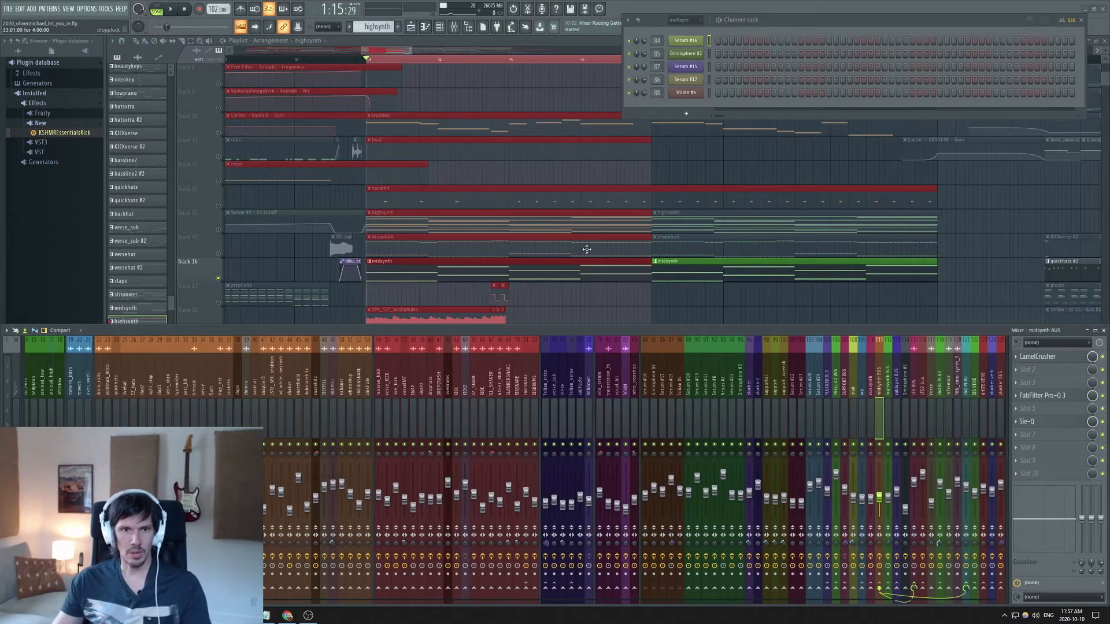
View the Serum #16 layer's patch and play that layer on its own.
left_click(678, 43)
left_click(450, 102)
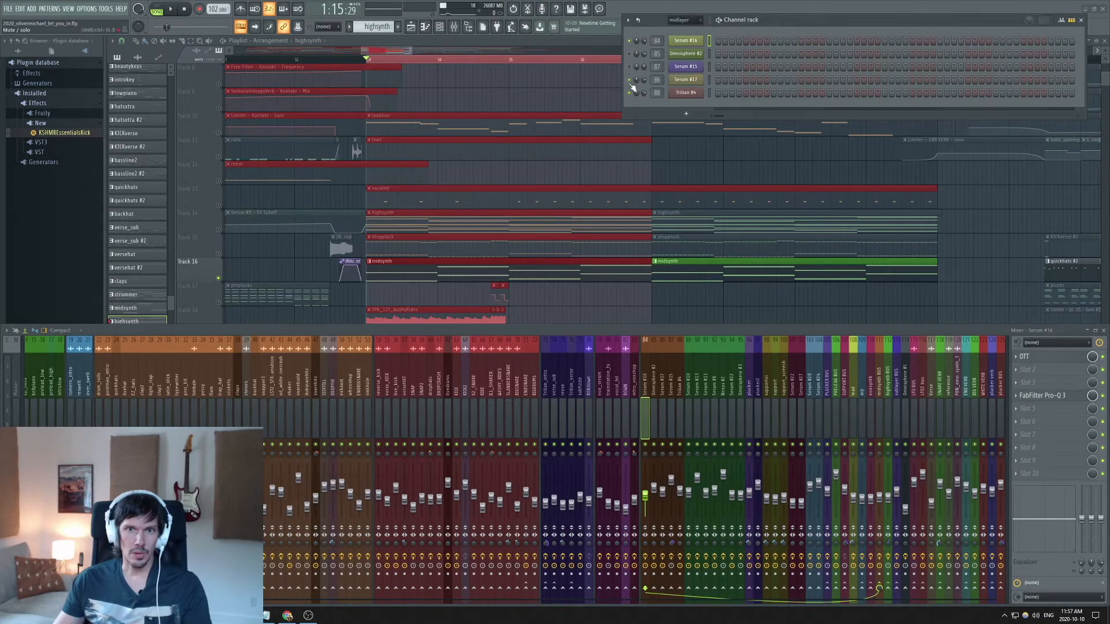
key("space")
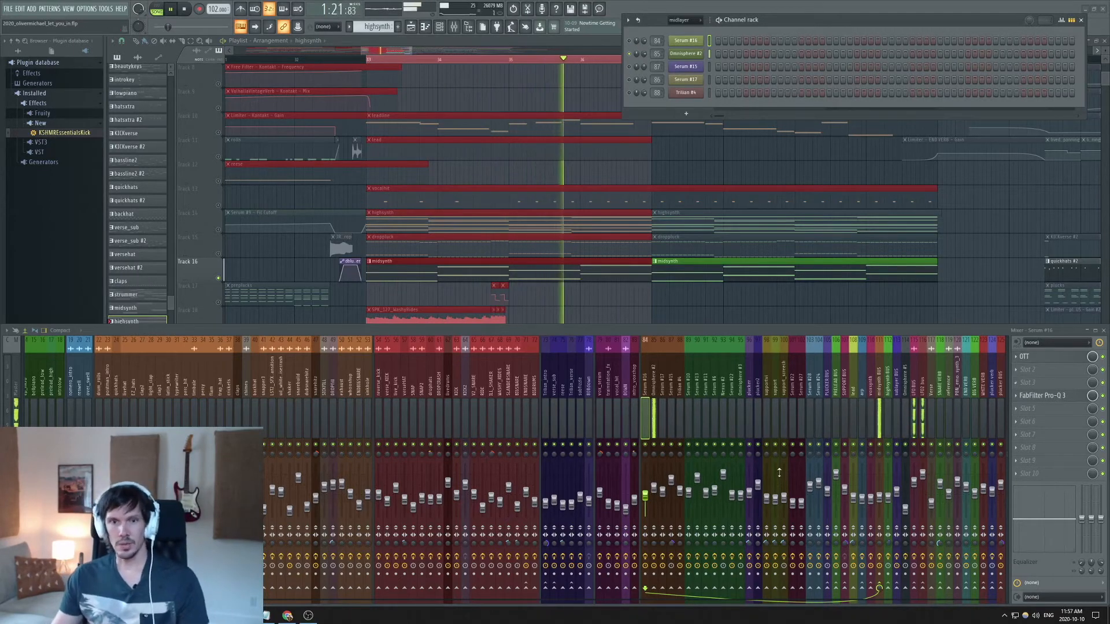
Inspect the FabFilter Pro-Q 3 bands on the Omnisphere #2 mixer track while it plays, and glance at the Serum #17 track's EQ.
left_click(654, 416)
left_click(1043, 370)
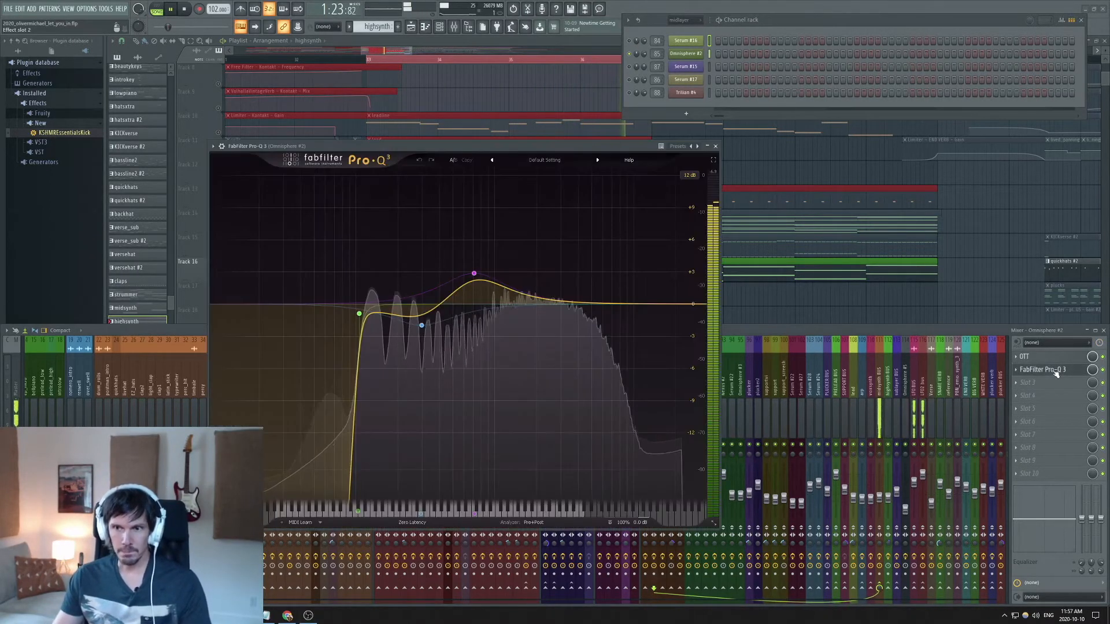
mouse_move(423, 329)
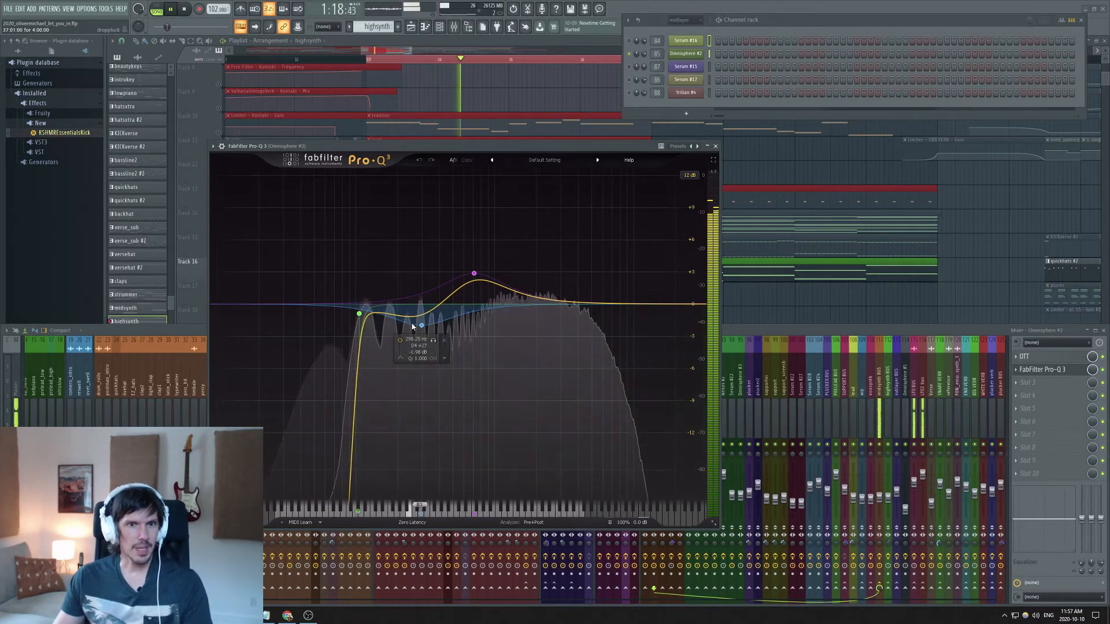
left_click(715, 145)
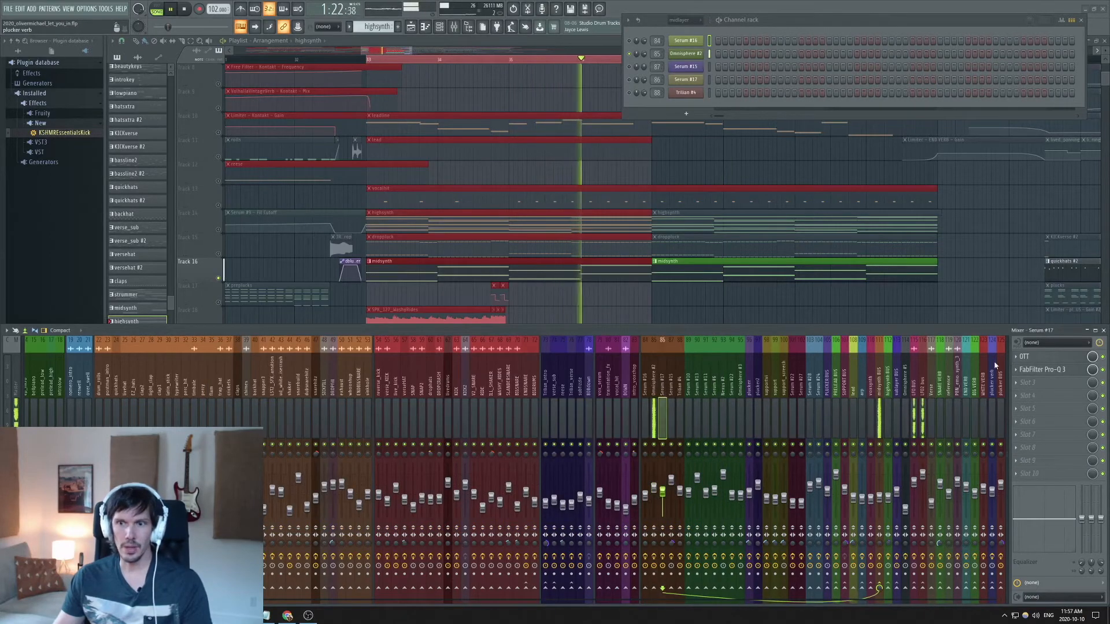
left_click(1041, 369)
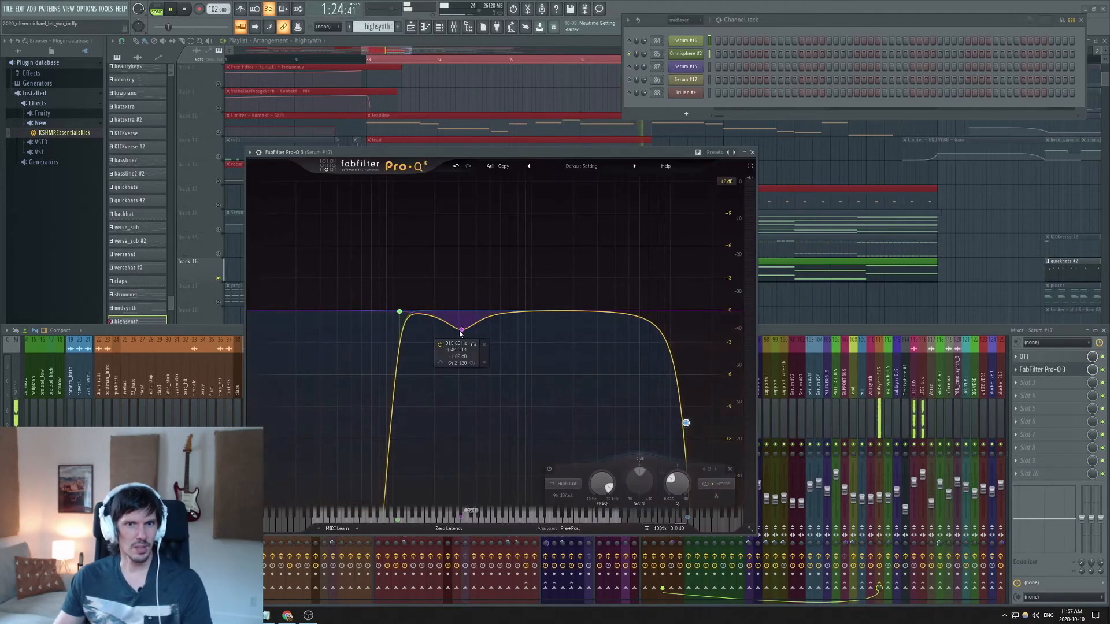
left_click(752, 152)
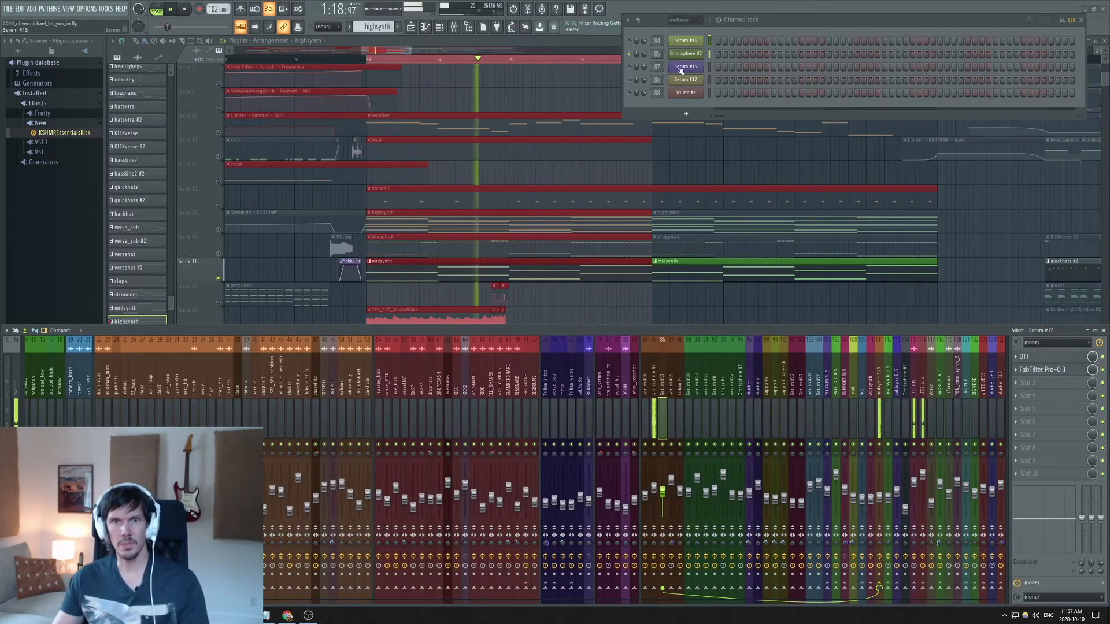
Play only the Serum #15 layer and inspect the FabFilter Pro-Q 3 curve on its mixer track.
left_click(629, 67)
left_click(630, 54)
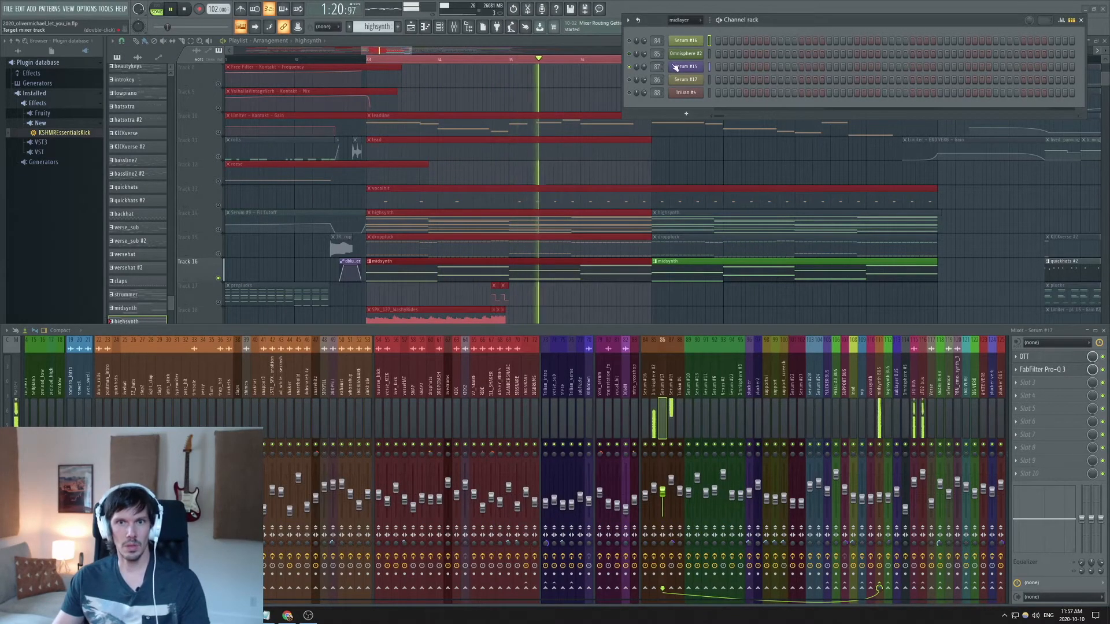
left_click(672, 398)
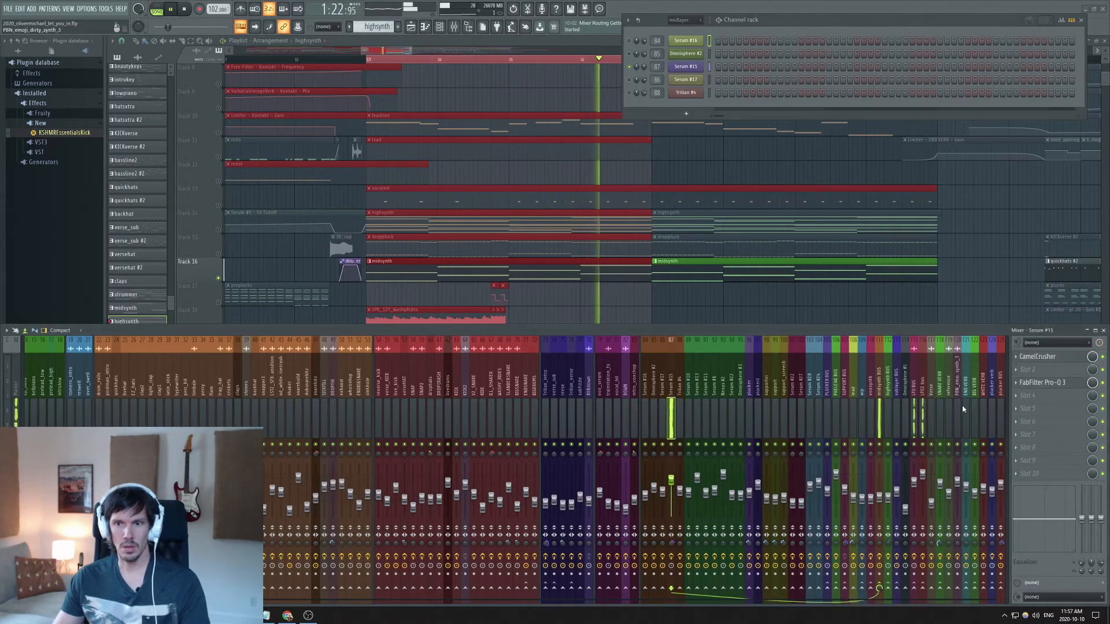
left_click(1061, 384)
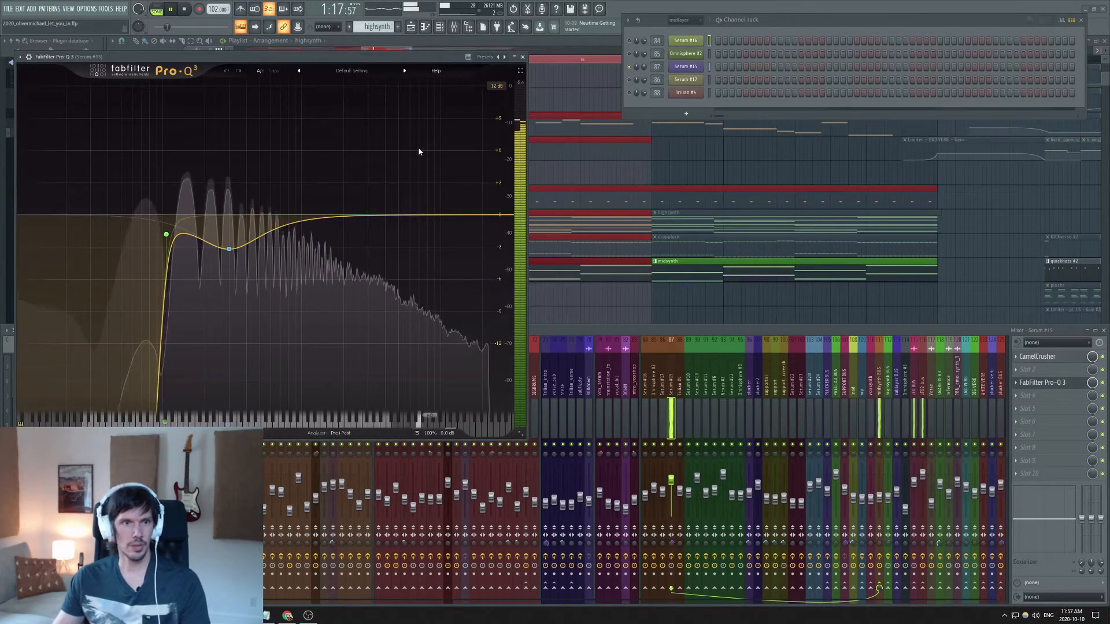
left_click(523, 57)
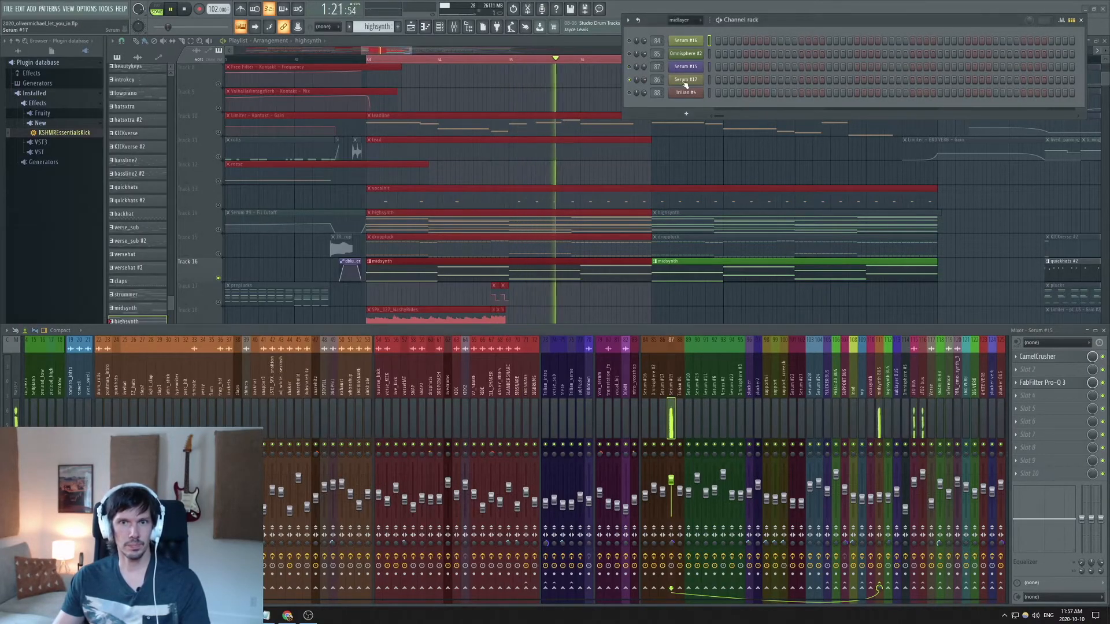
Play only the Serum #17 layer and examine the low-mid dip and high cut in its FabFilter Pro-Q 3.
left_click(630, 80)
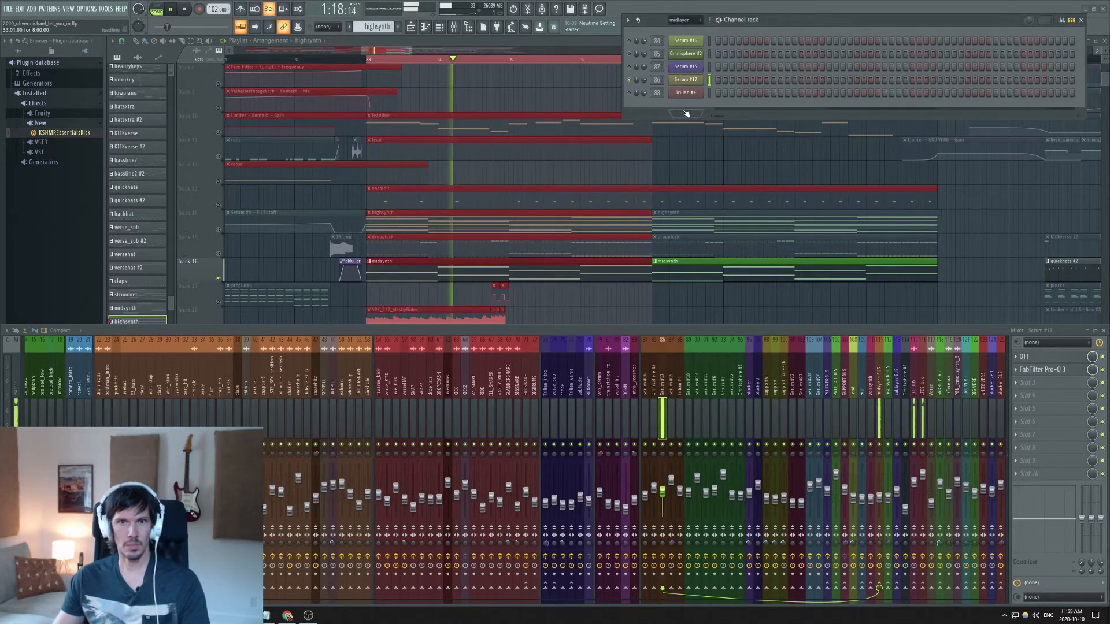
left_click(1053, 373)
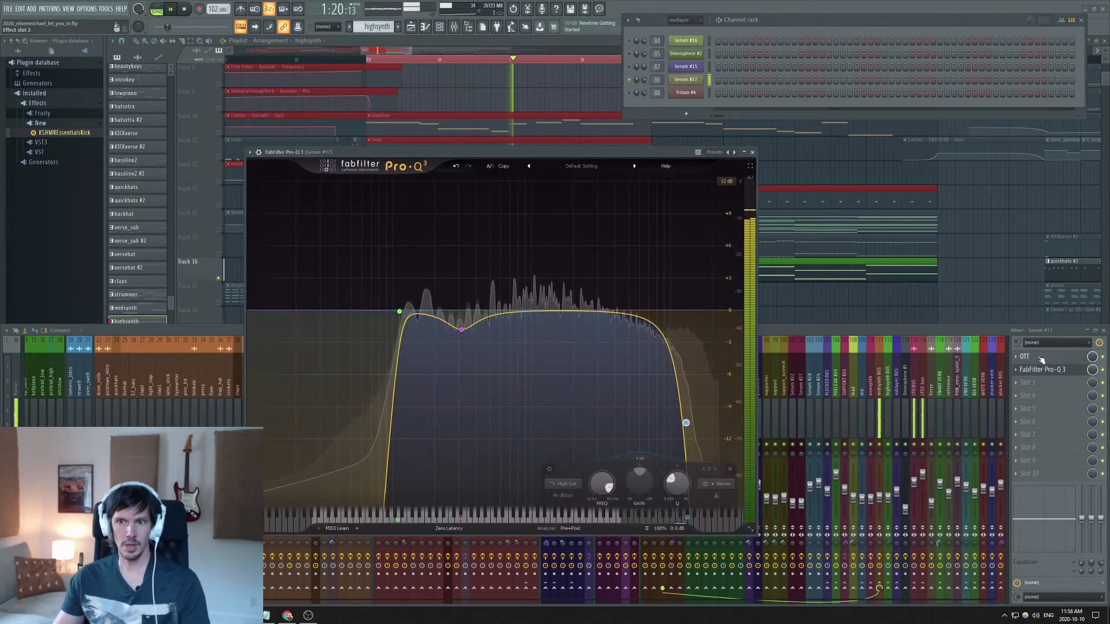
mouse_move(465, 329)
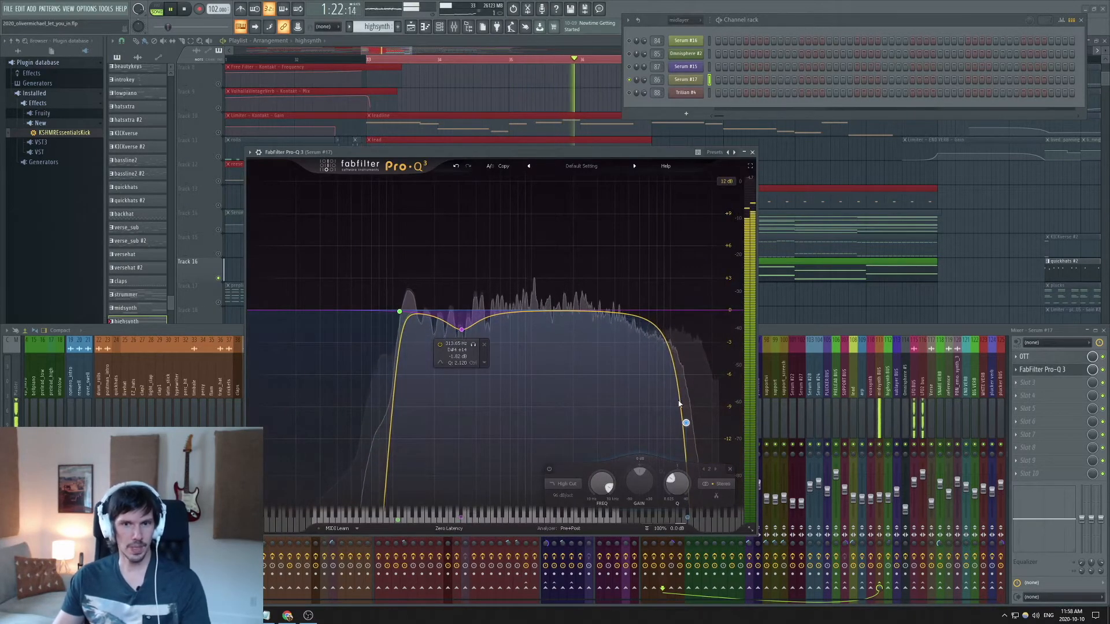
left_click(752, 152)
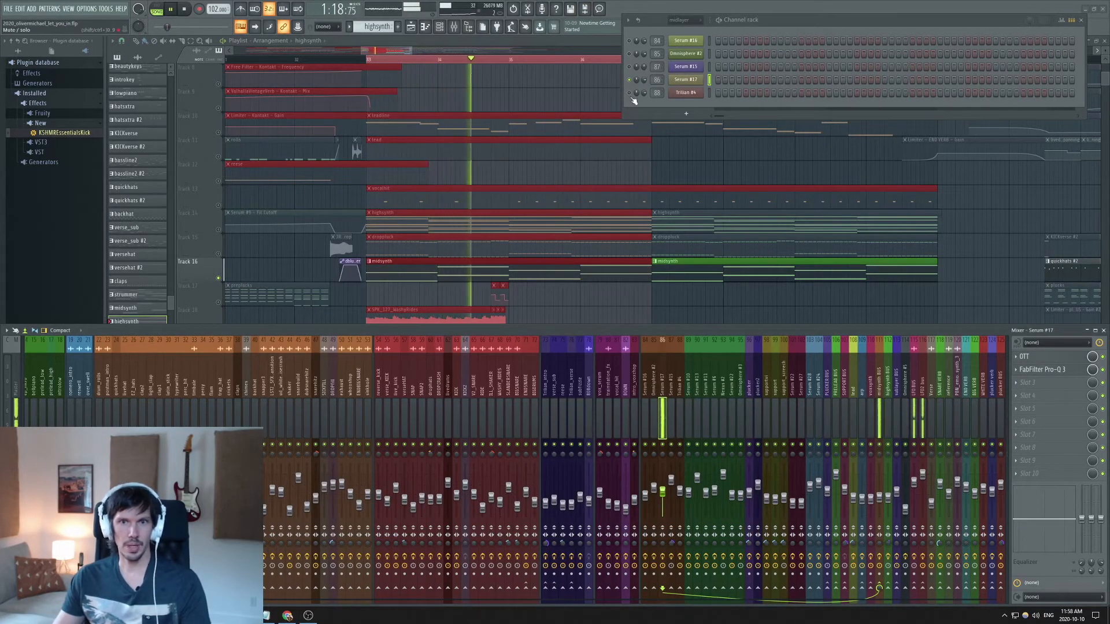
View the Trilian #4 layer's Retro 60's - Full Range patch and the Guitar Rig 5 rack on its mixer track.
left_click(686, 94)
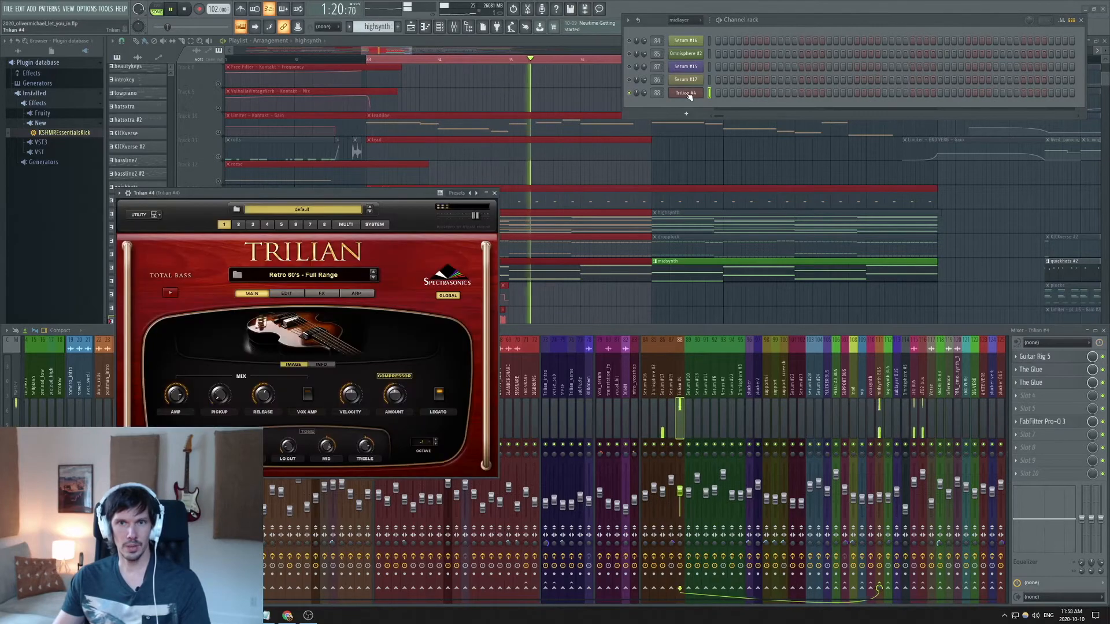
left_click_drag(315, 192, 421, 147)
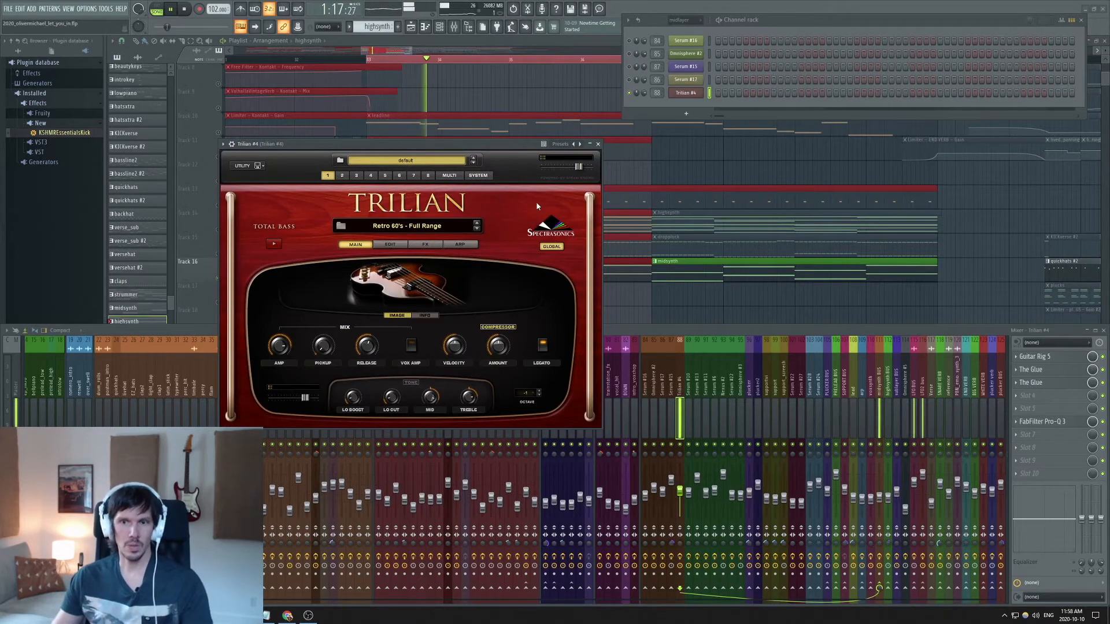
left_click(682, 384)
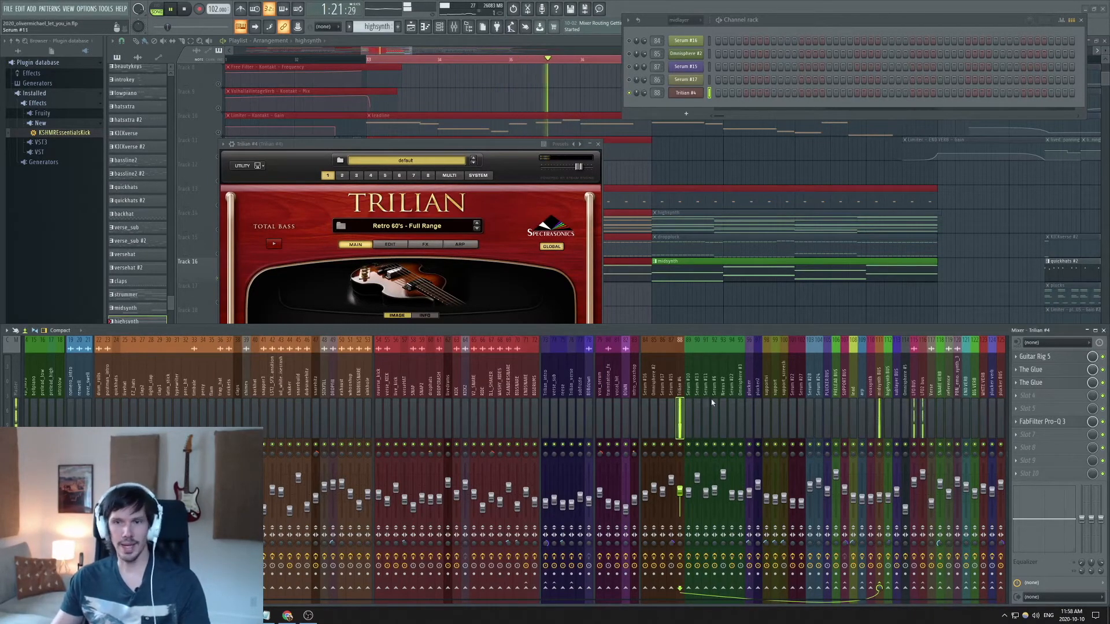
left_click(1033, 357)
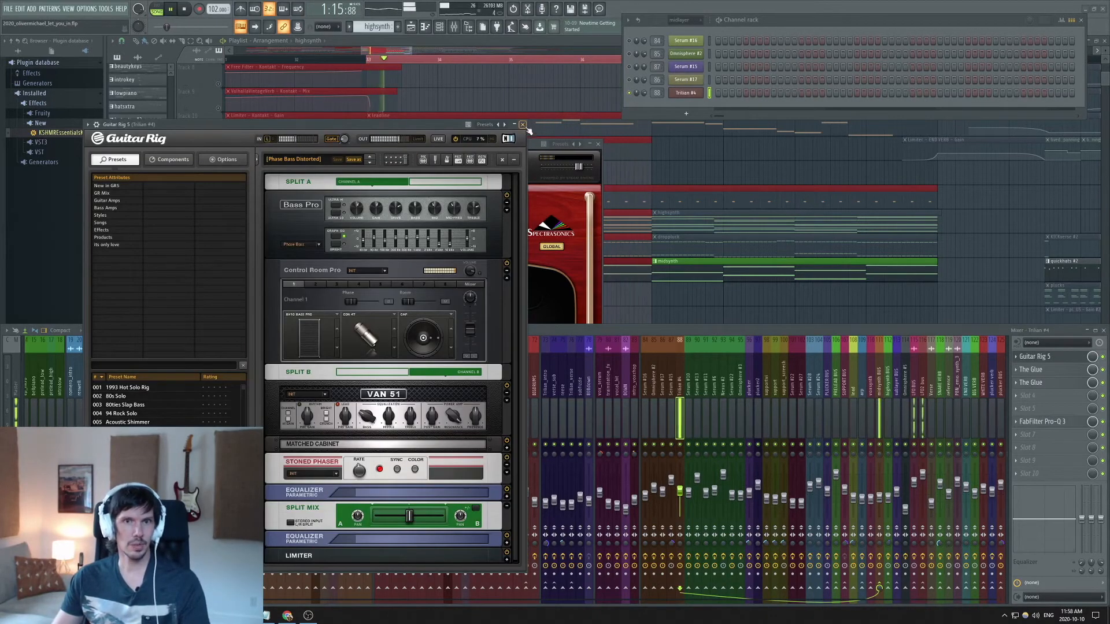
left_click(523, 125)
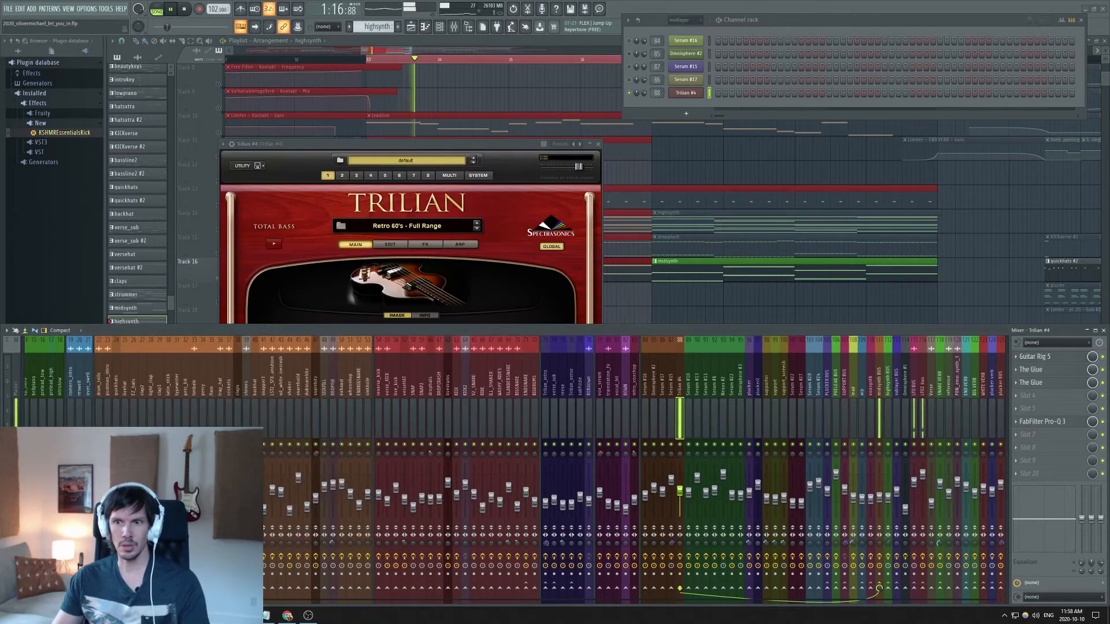
Review both The Glue compressors on the Trilian #4 mixer track and close them.
left_click(1056, 373)
left_click(1049, 383)
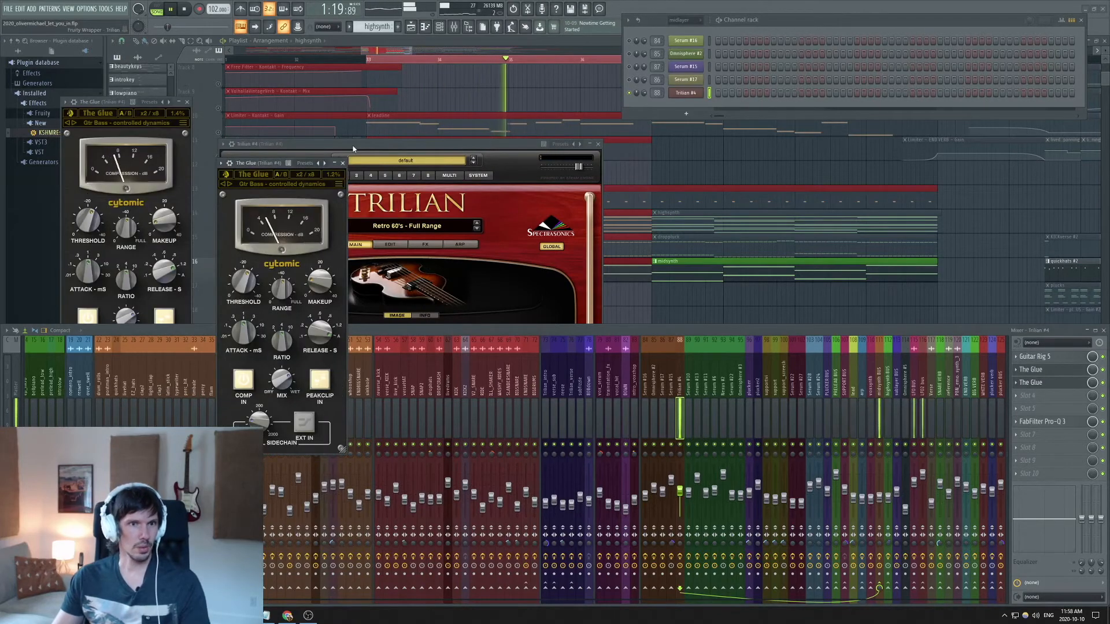
left_click(340, 163)
left_click(187, 102)
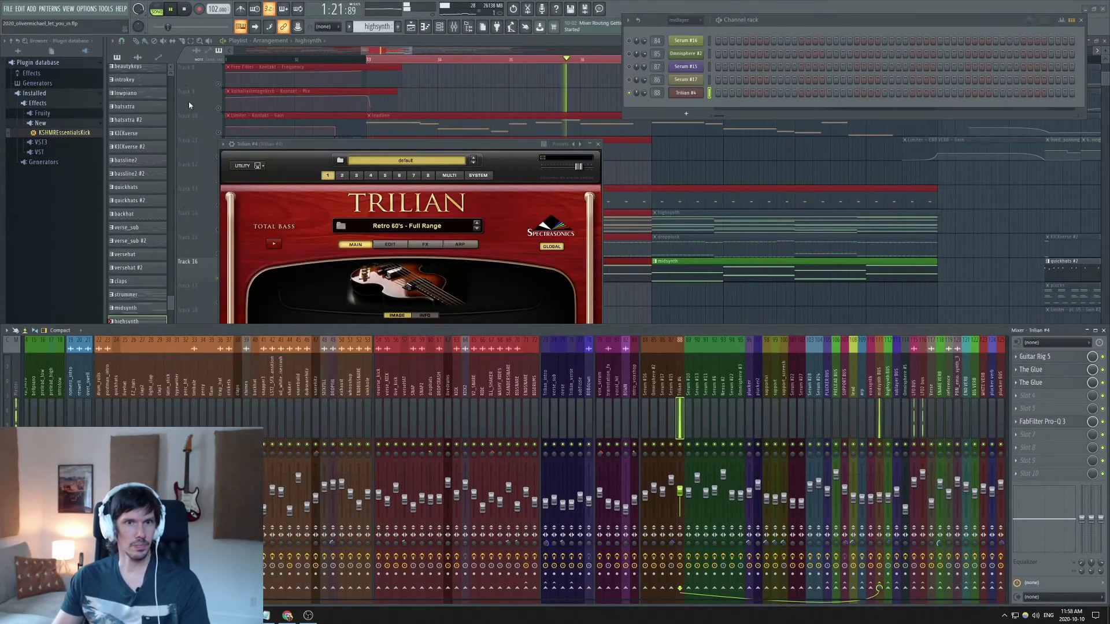
Close the Trilian #4 instrument and inspect the low cut in its mixer track's FabFilter Pro-Q 3.
left_click(408, 146)
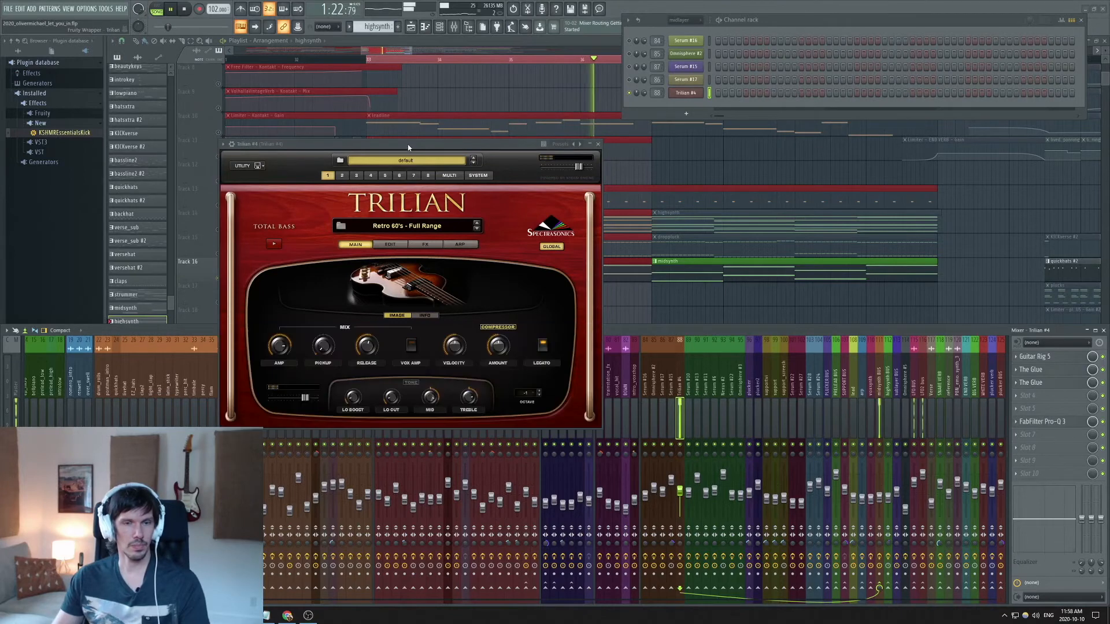
left_click(597, 144)
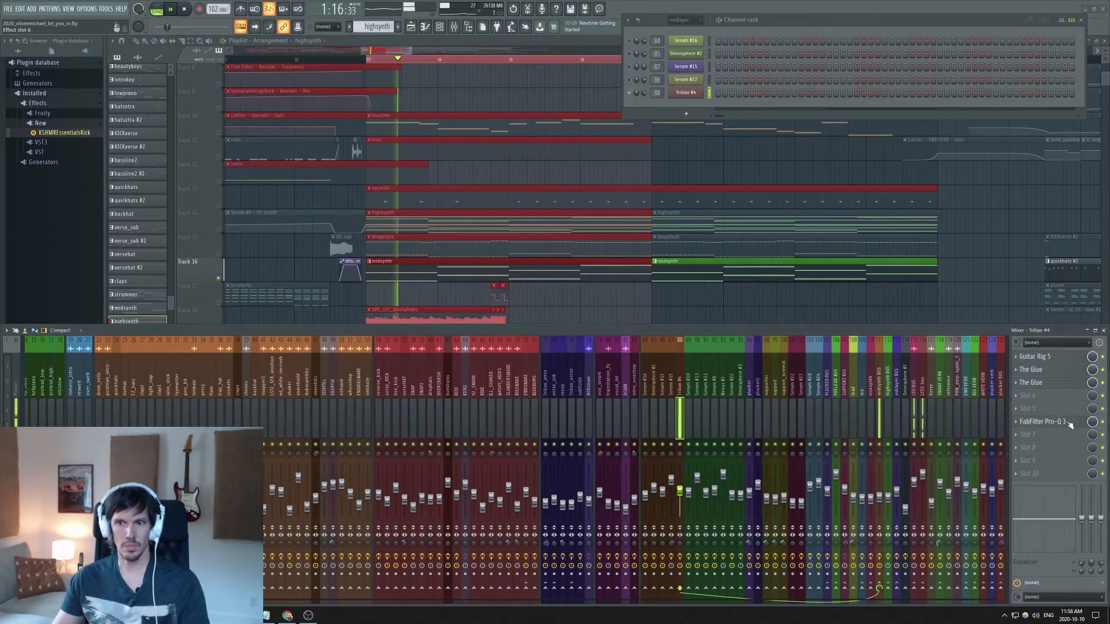
left_click(1042, 421)
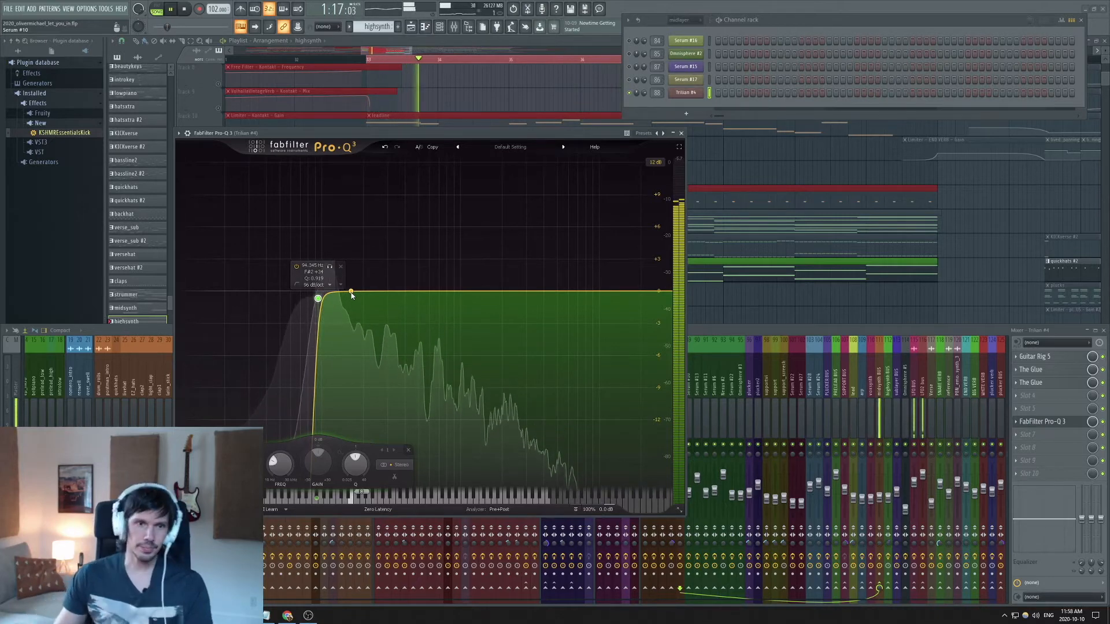
left_click(682, 133)
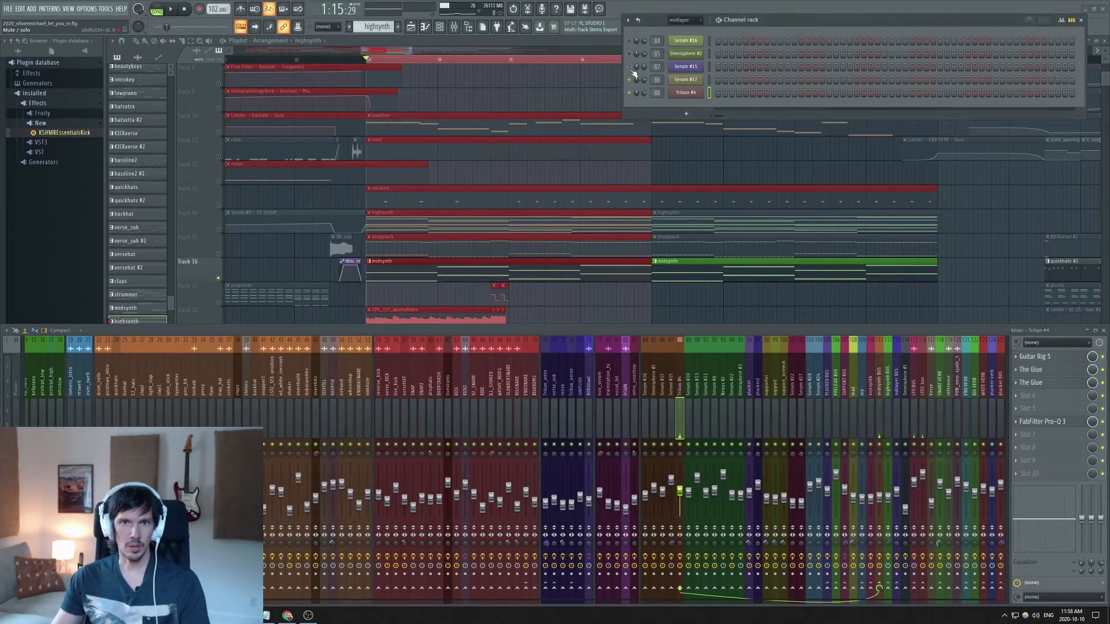
Play all five mid synth layers together and move the channel rack out of the way.
key("space")
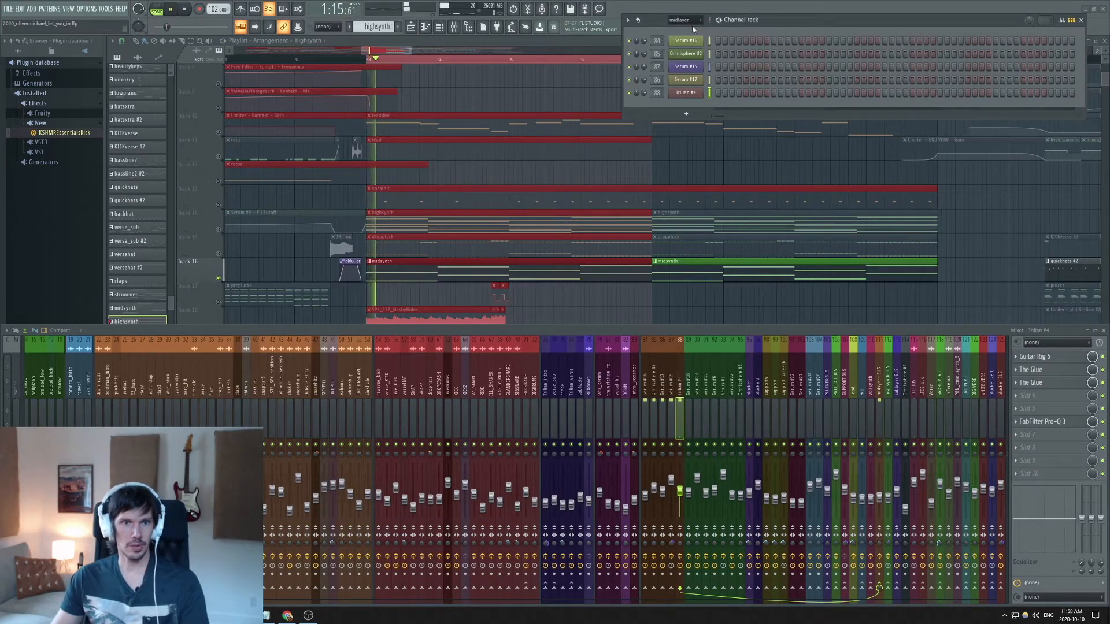
left_click_drag(874, 22, 1109, 33)
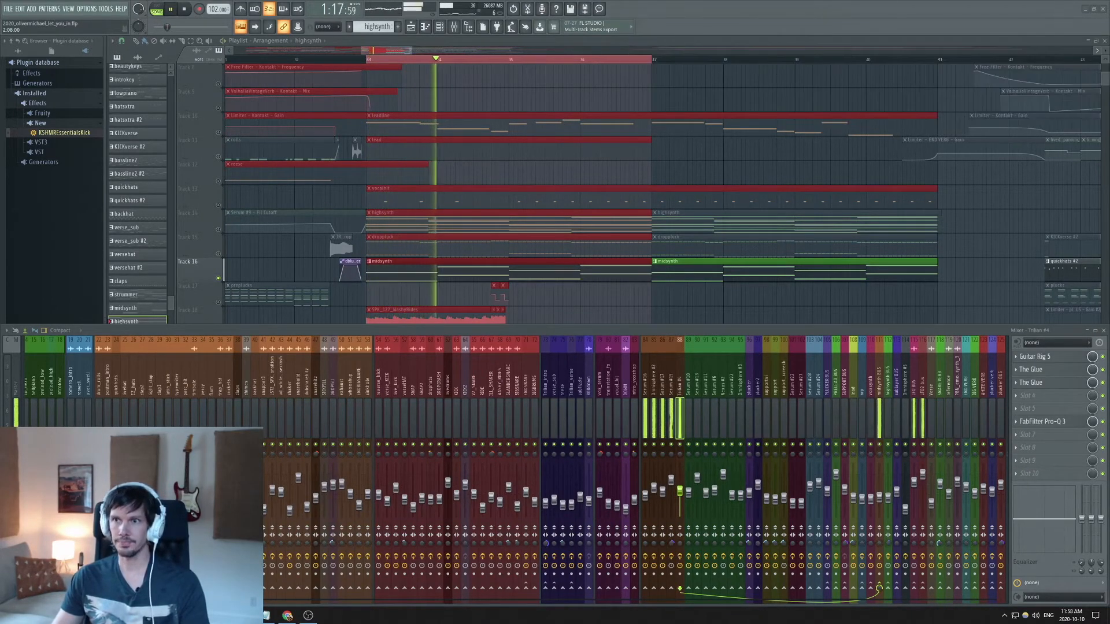
key("space")
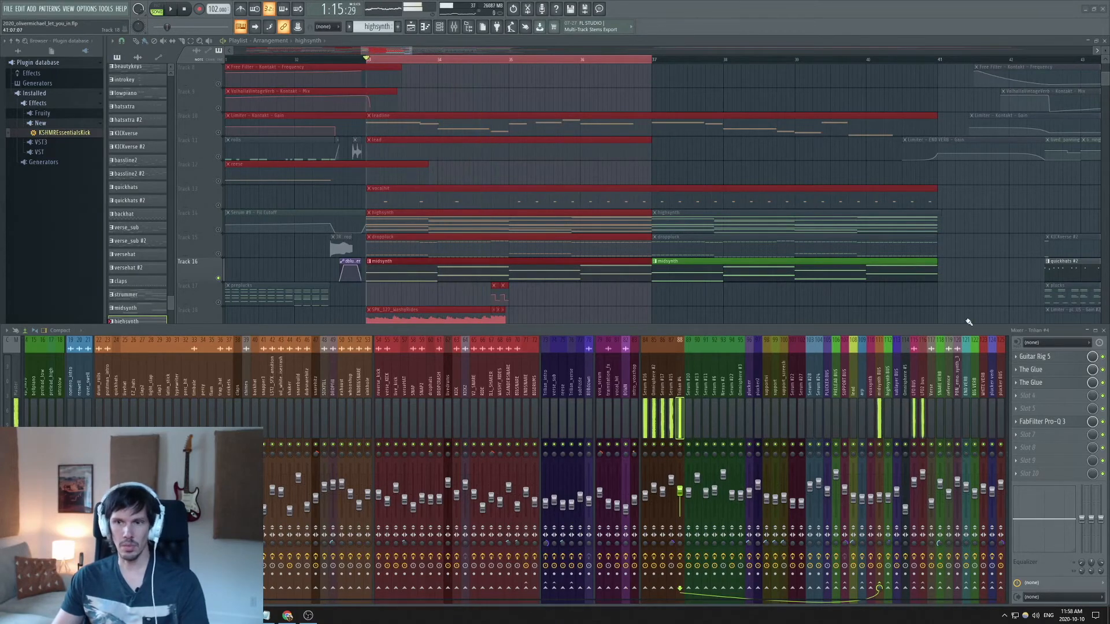
Solo the leadline track in the playlist and play it over the drop section.
scroll(554, 261, "up", 2)
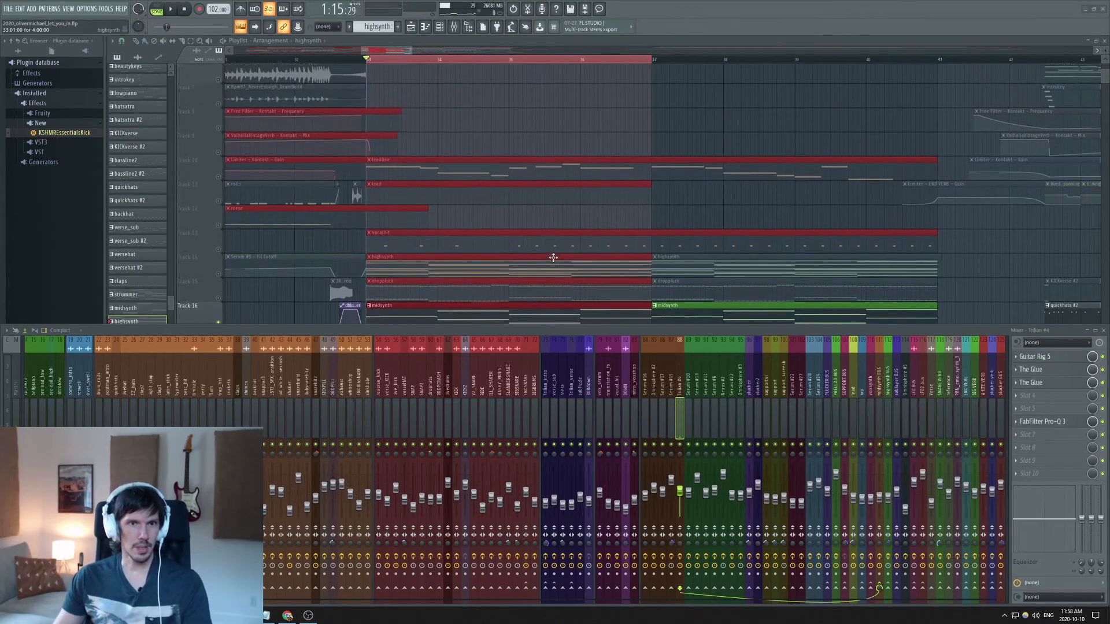
left_click(224, 182)
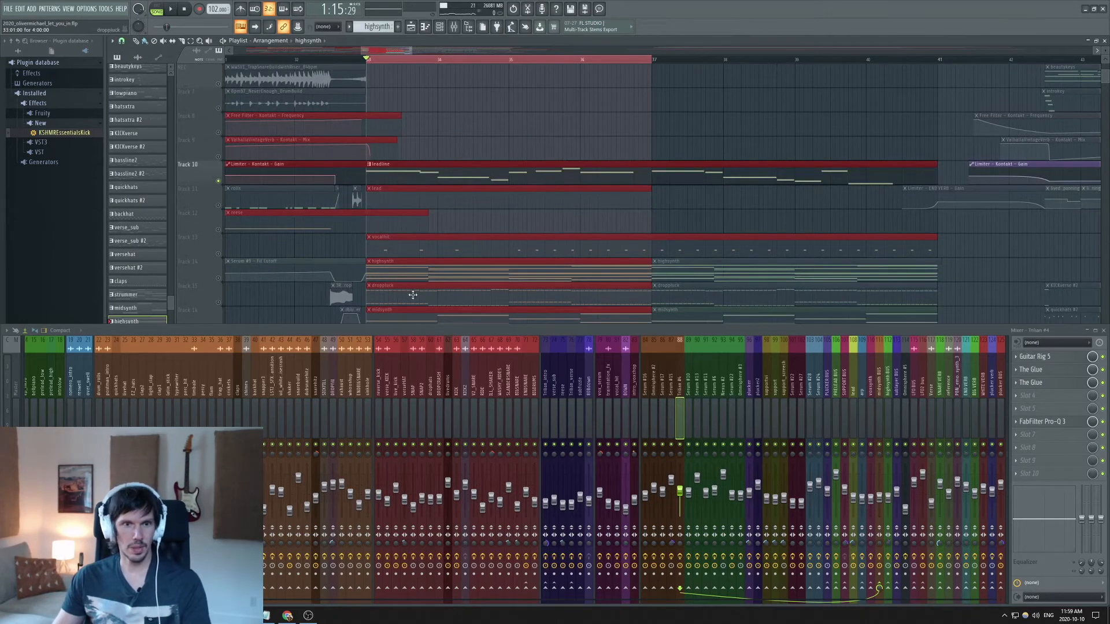
key("space")
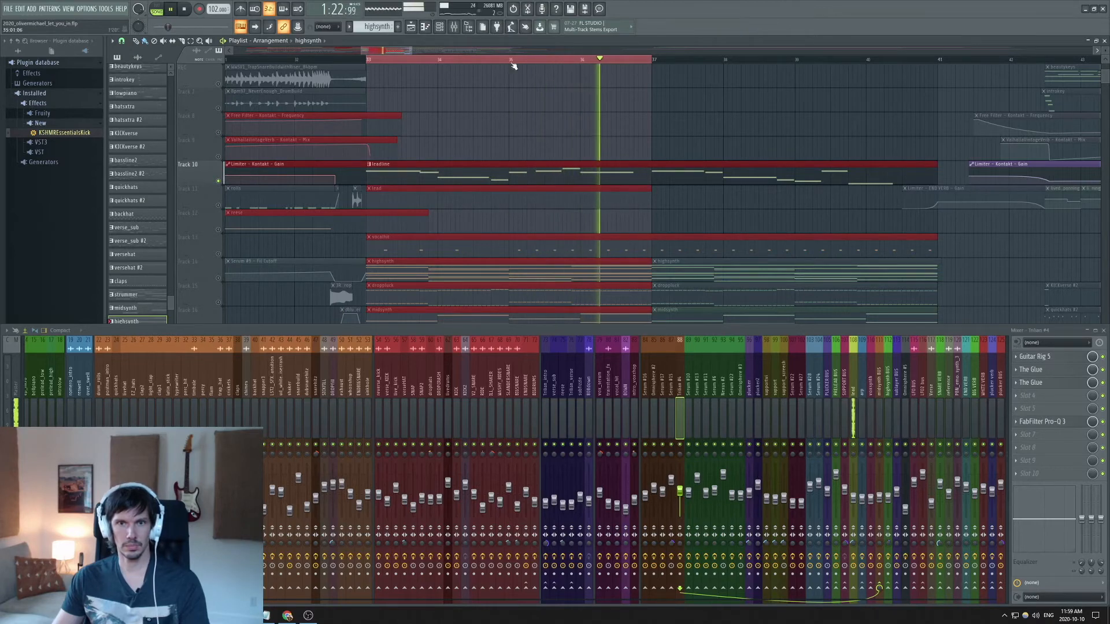
key("space")
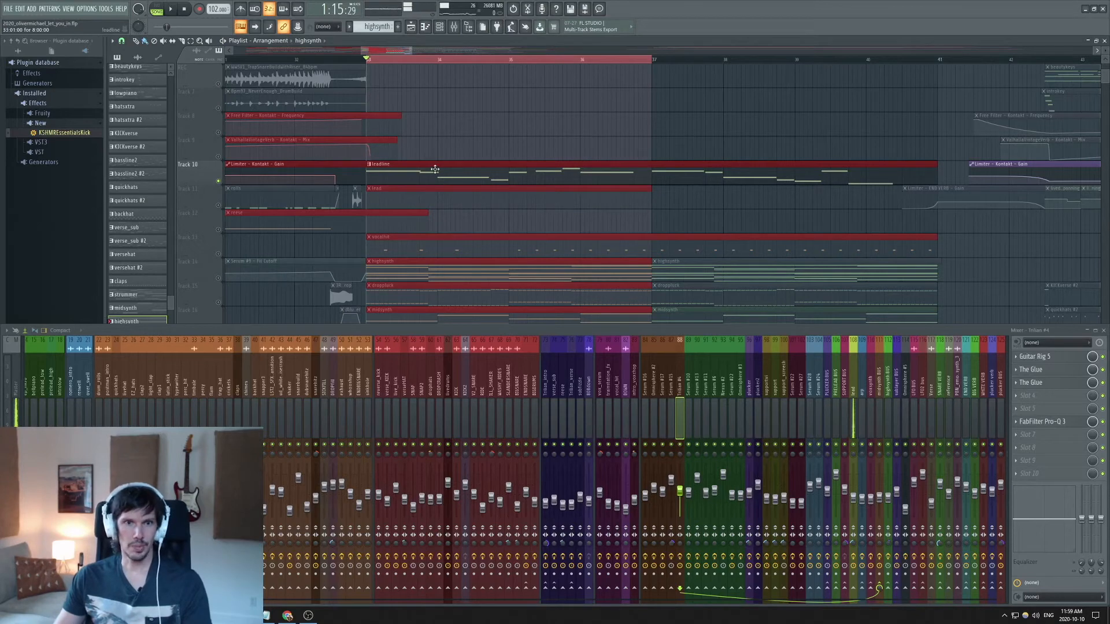
View the leadline notes, then the main page and layer A of its Omnisphere #4 Unstable Saw Hook patch.
double_click(435, 168)
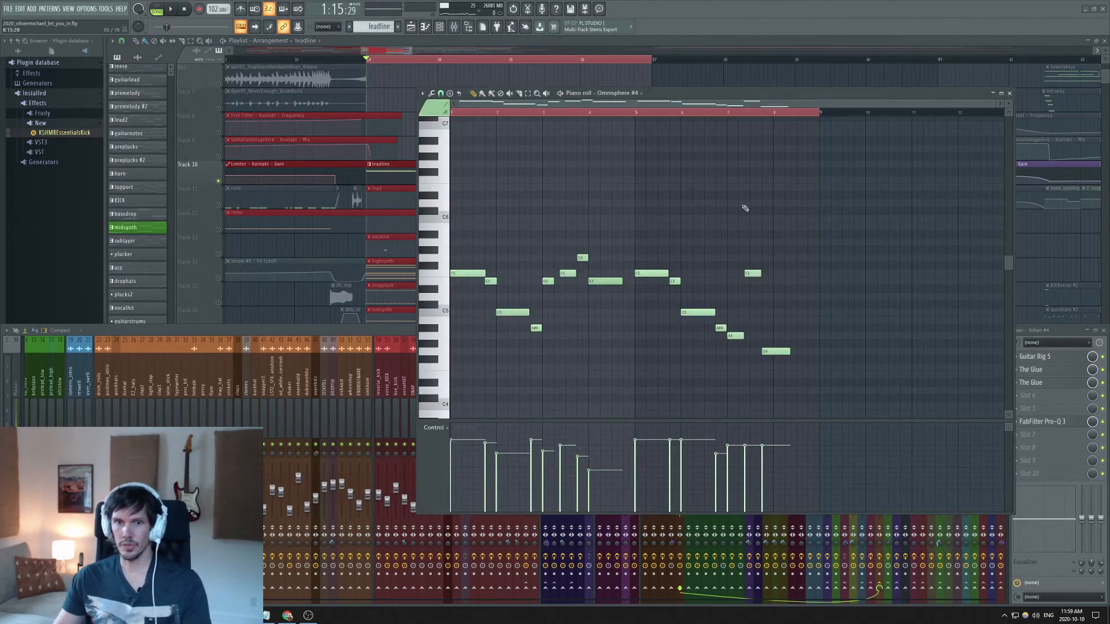
left_click(1009, 93)
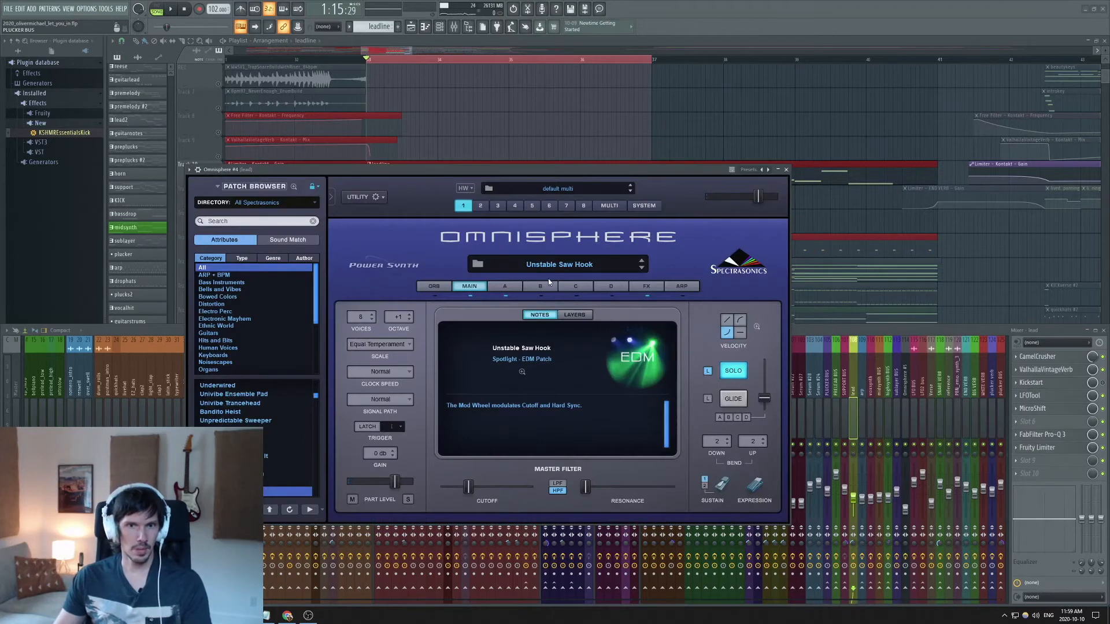
left_click(502, 287)
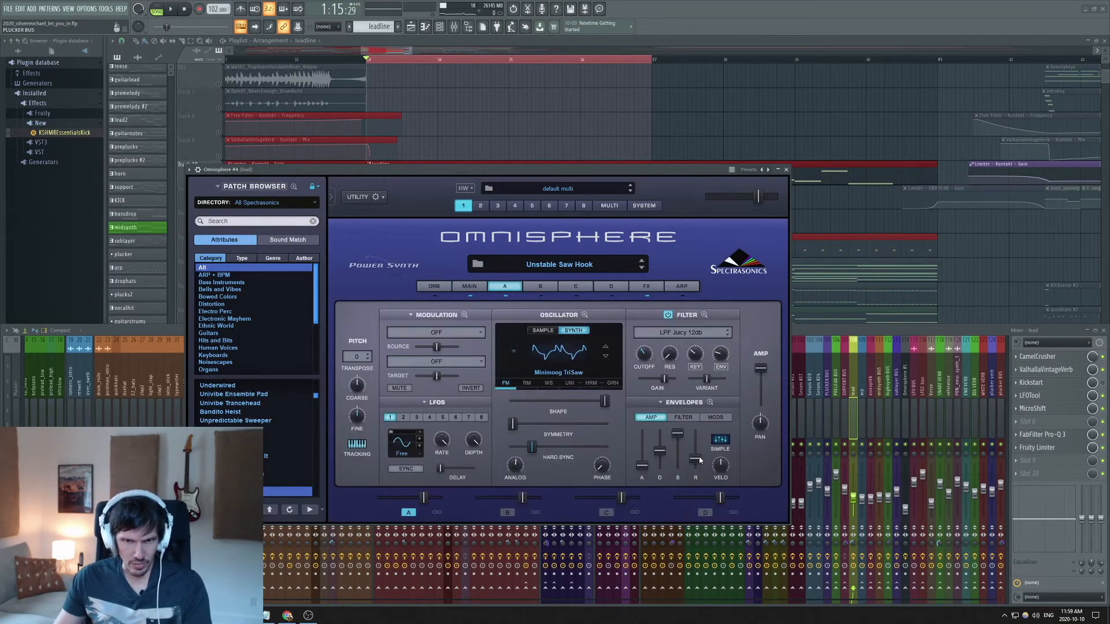
left_click(470, 287)
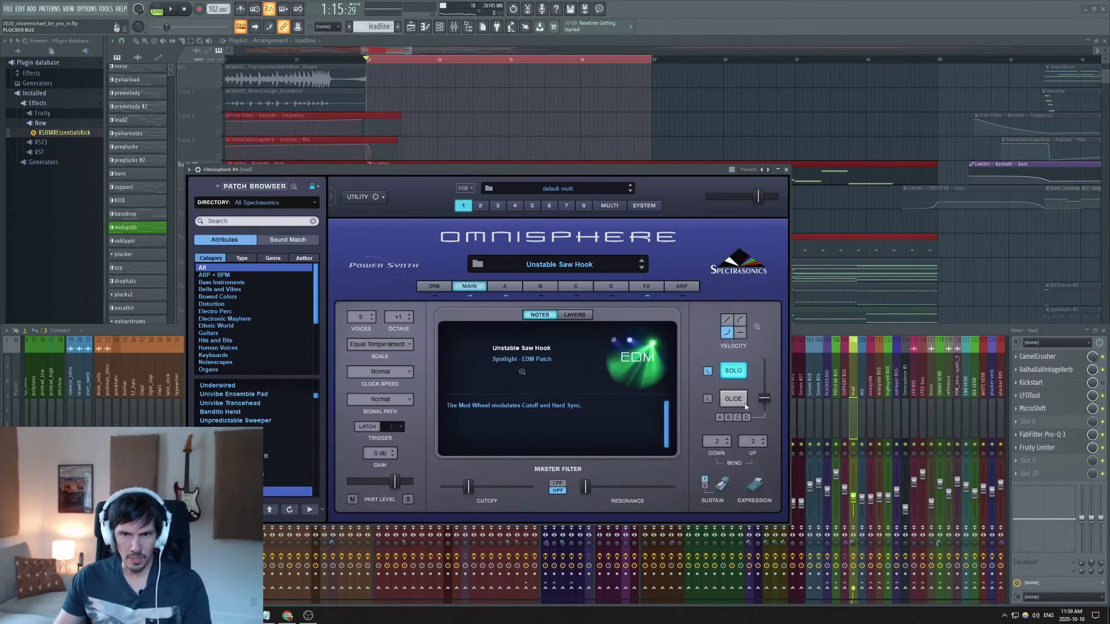
left_click(502, 289)
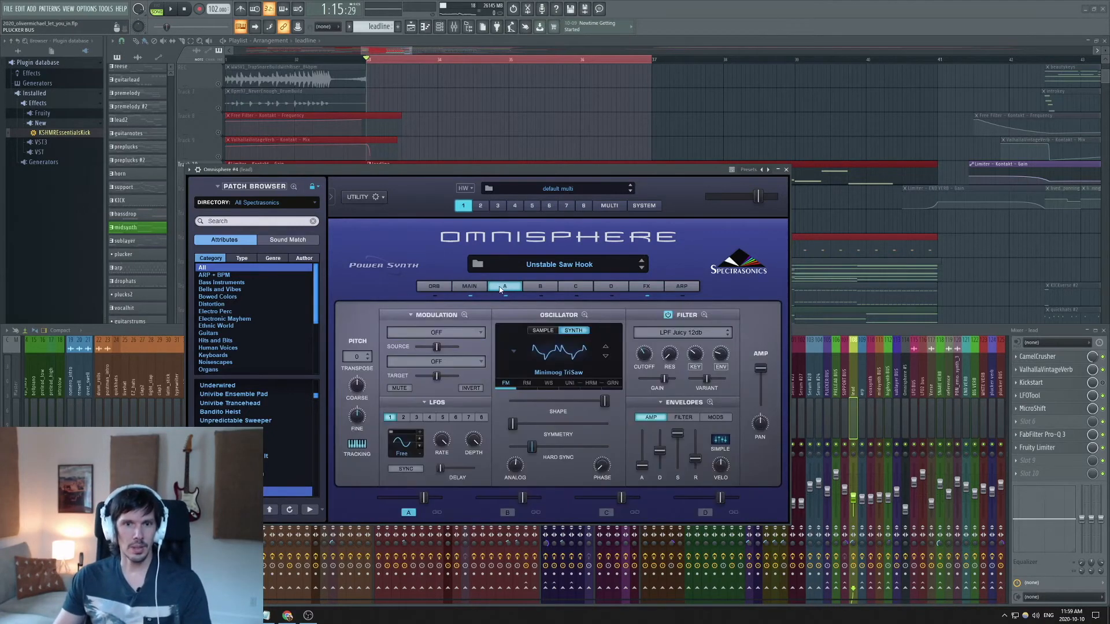
left_click(786, 170)
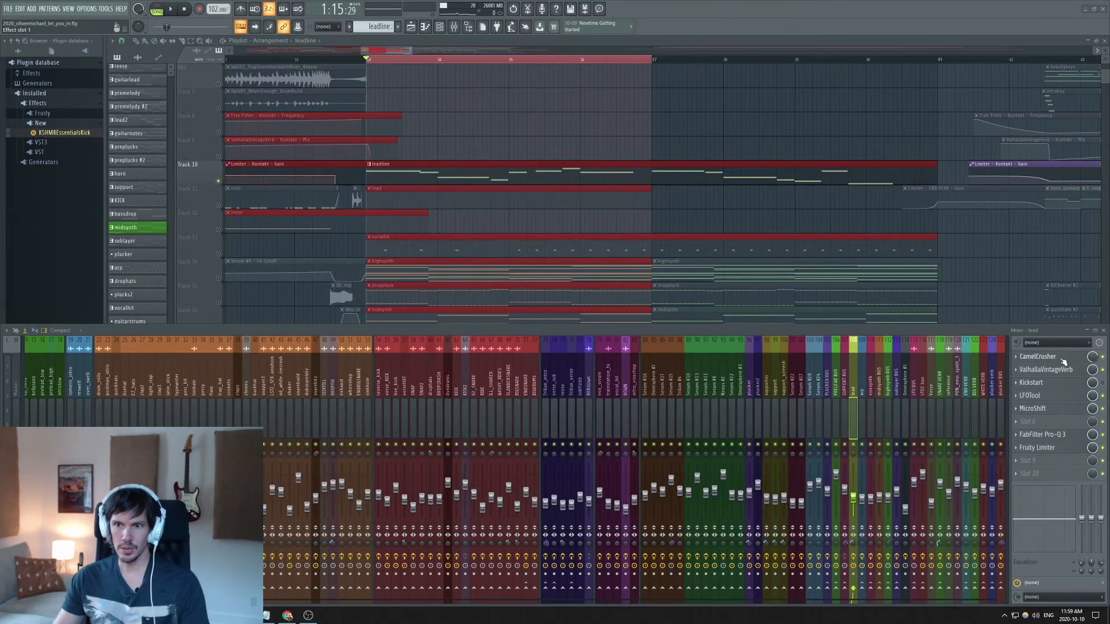
Review the CamelCrusher and ValhallaVintageVerb settings on the lead mixer track.
left_click(1063, 361)
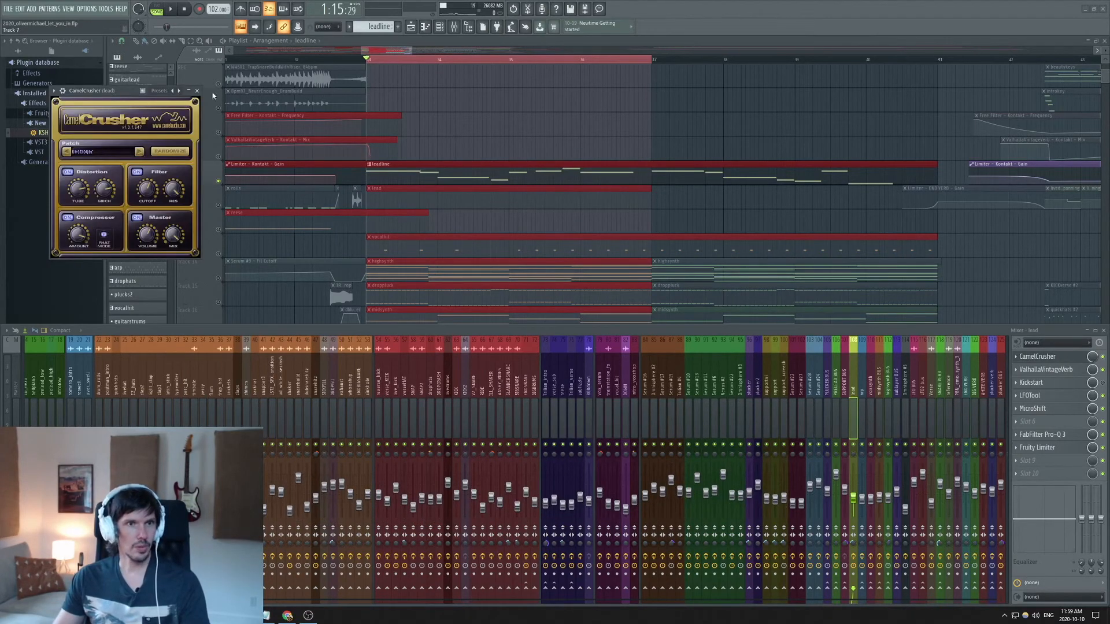
left_click(197, 91)
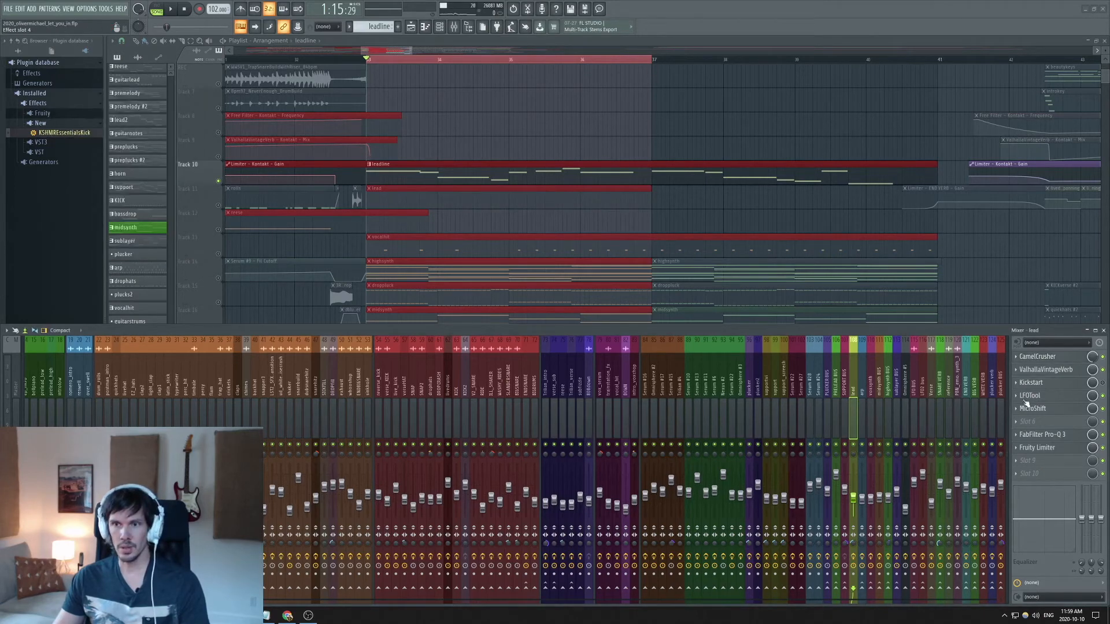
left_click(1044, 372)
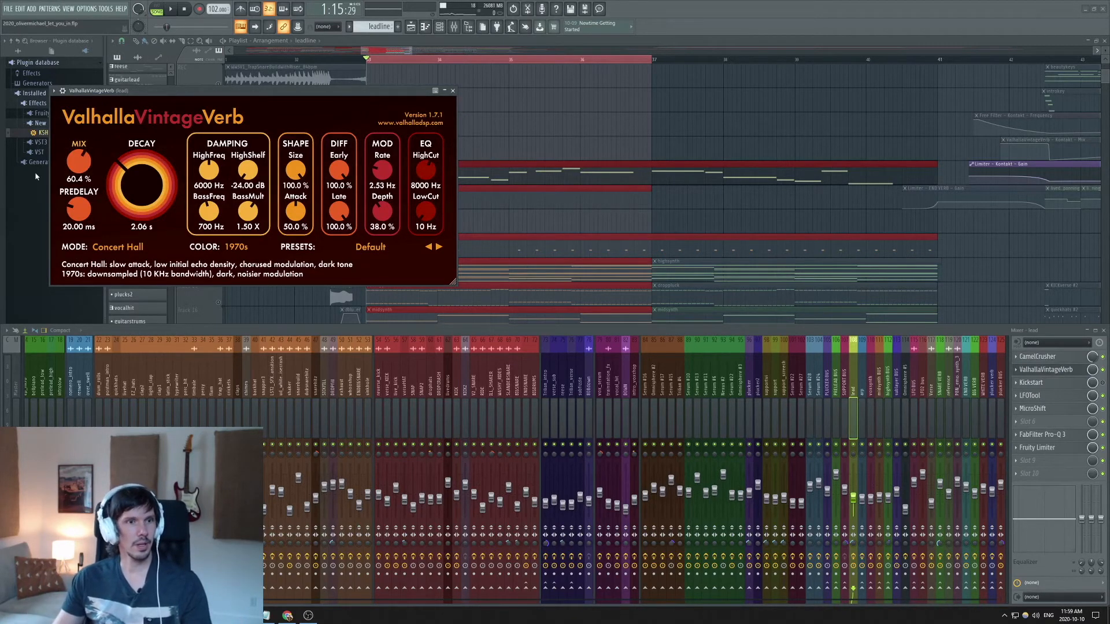
left_click(453, 92)
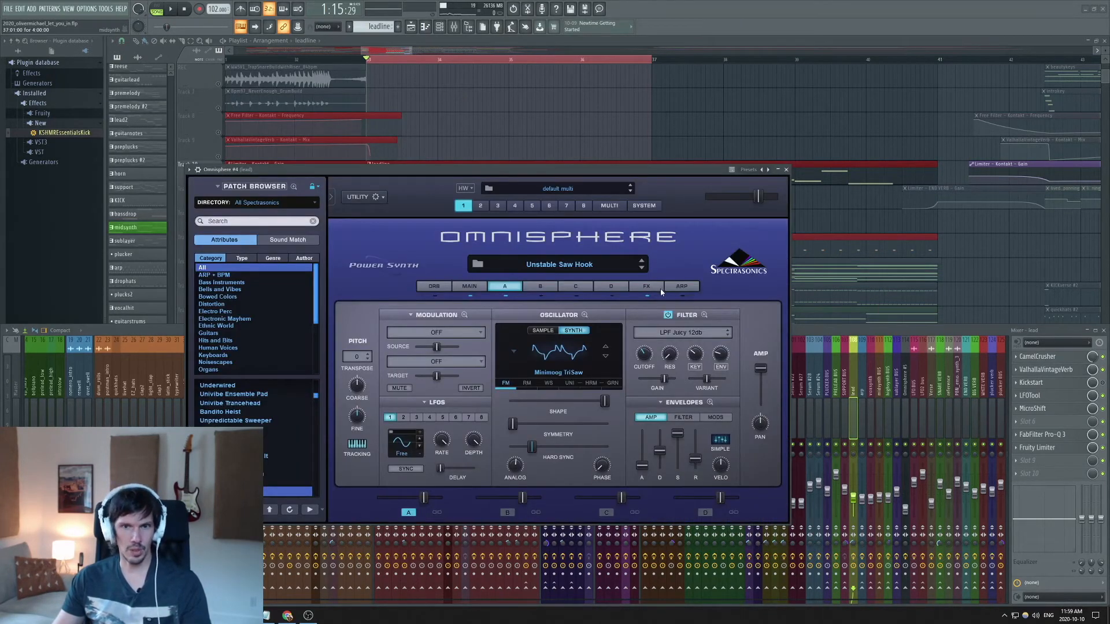
Examine the common, layer and aux effect racks of the lead's Unstable Saw Hook patch in Omnisphere #4.
left_click(652, 288)
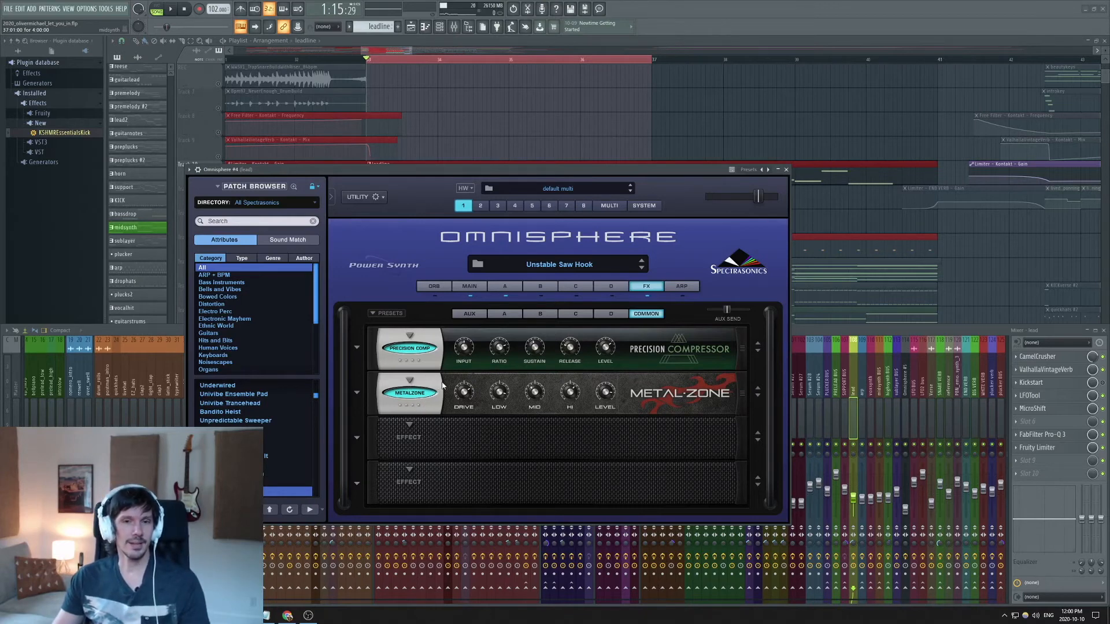
left_click(504, 287)
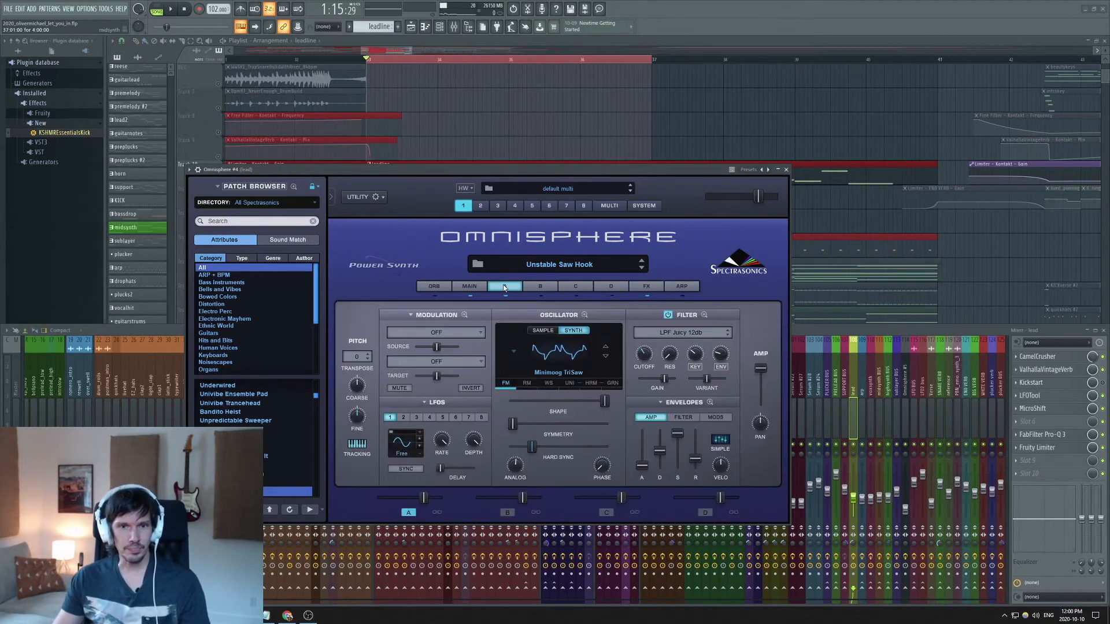
left_click(647, 287)
left_click(613, 314)
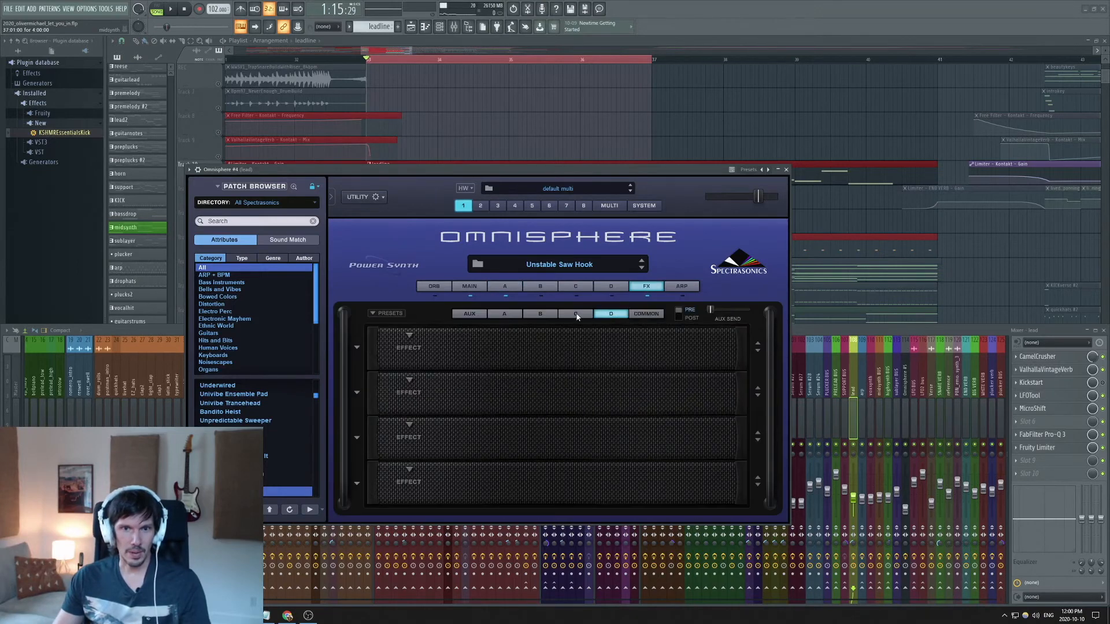
left_click(473, 314)
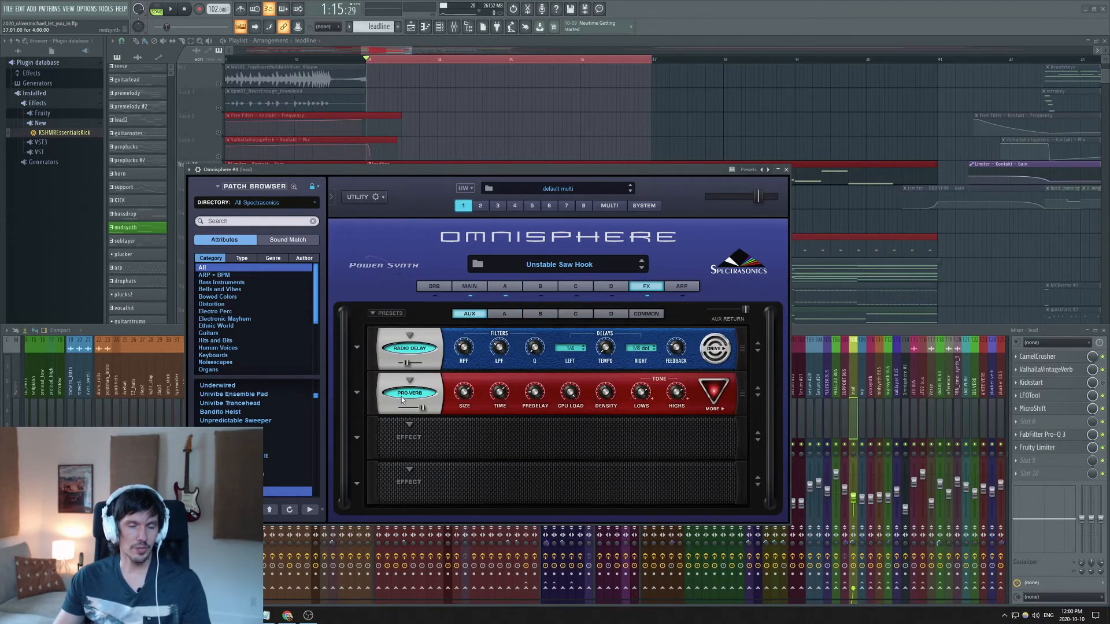
left_click(786, 170)
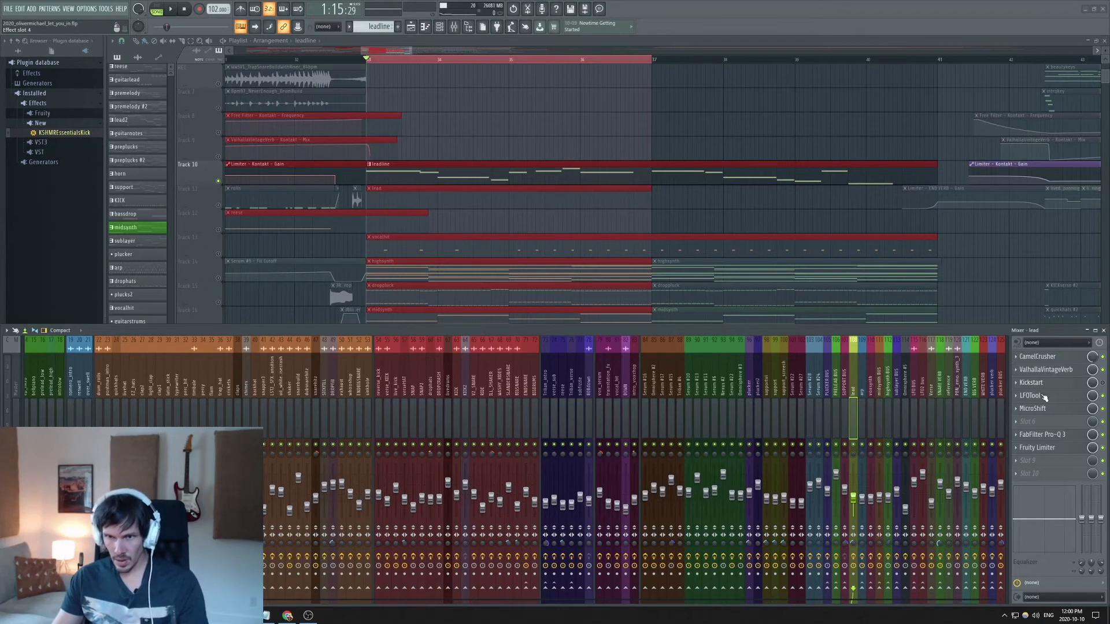
Inspect the LFOTool volume curve on the lead mixer track and close the plugin.
left_click(1035, 396)
left_click_drag(207, 94, 735, 127)
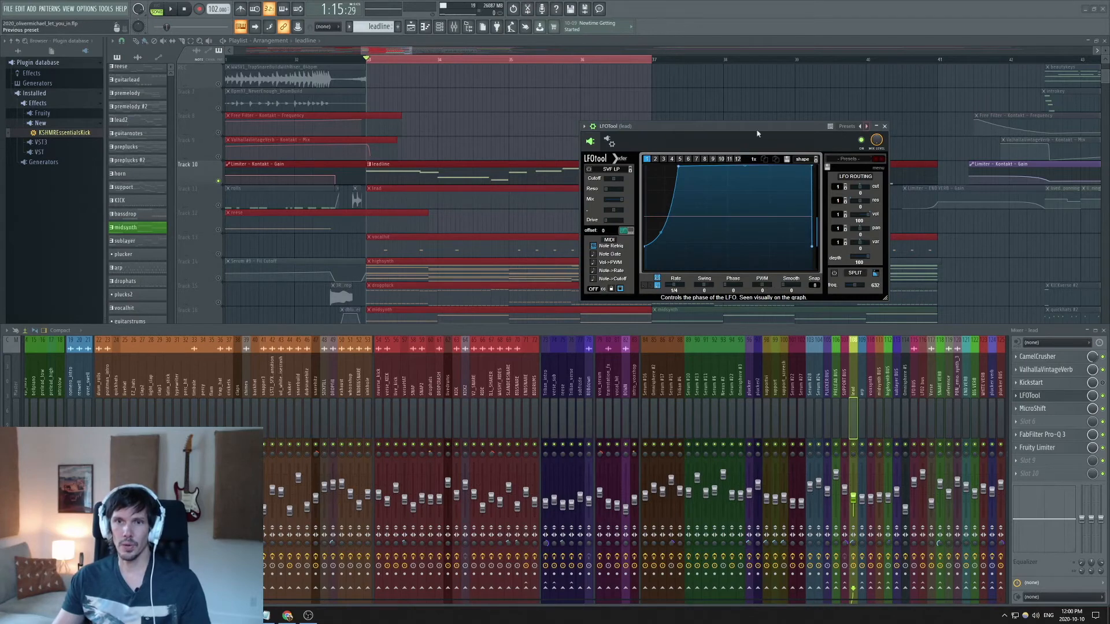
left_click_drag(714, 130, 700, 127)
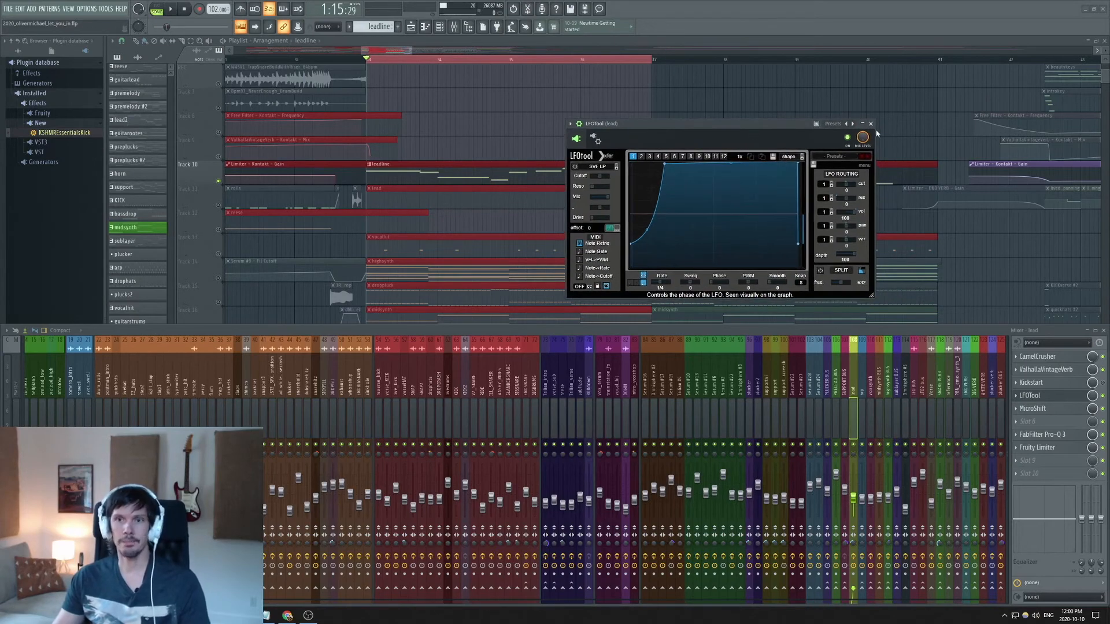
left_click(871, 125)
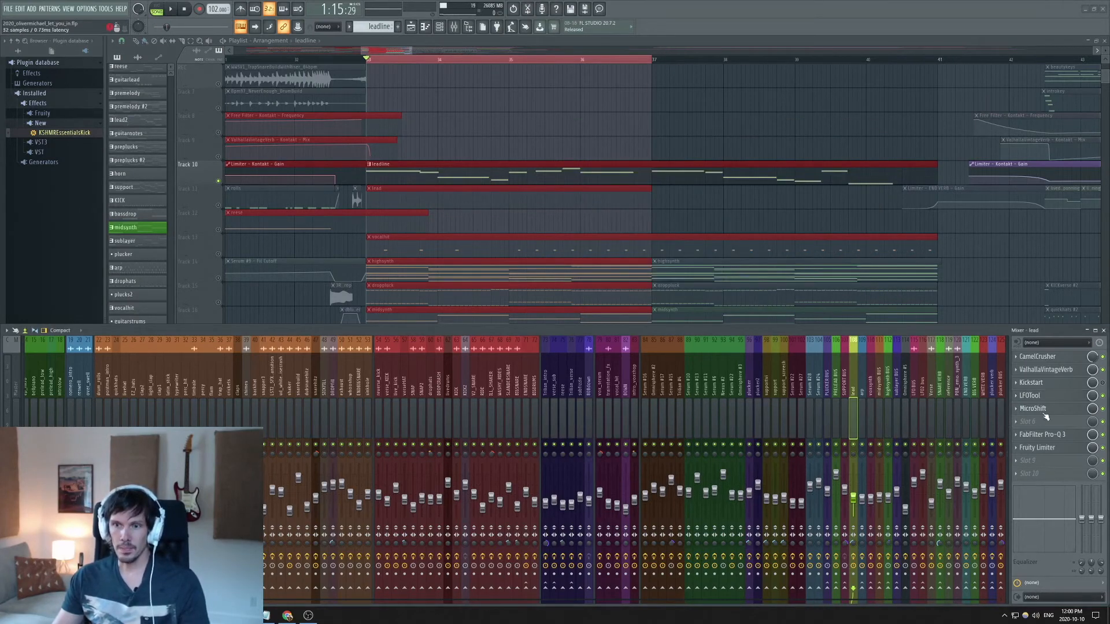
Review the MicroShift settings and the low and high cuts in FabFilter Pro-Q 3 on the lead mixer track.
left_click(1040, 408)
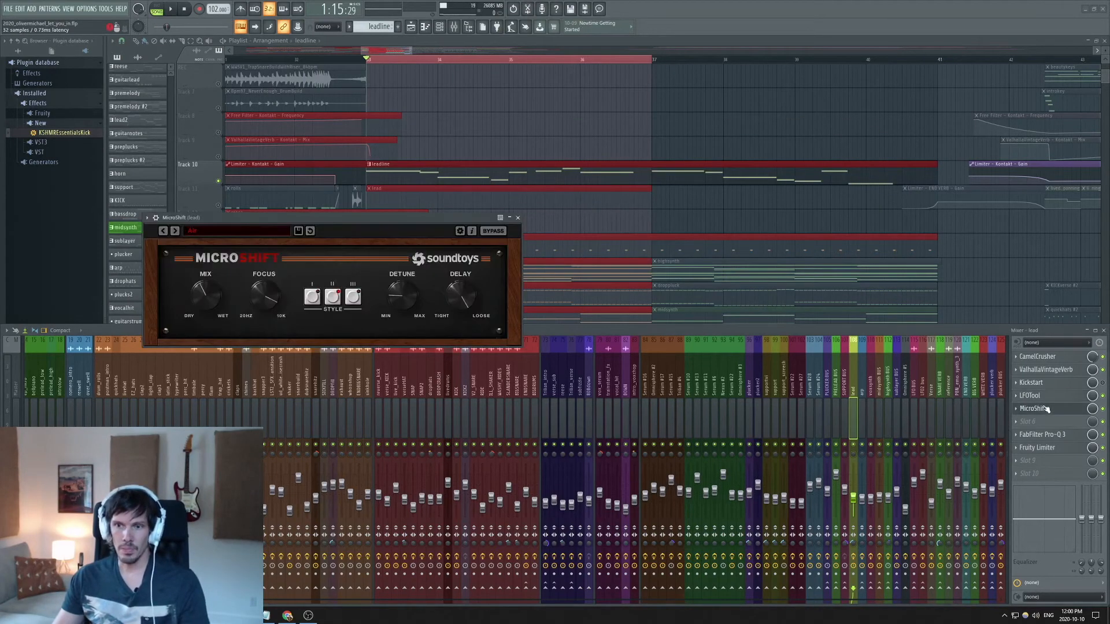
left_click(518, 219)
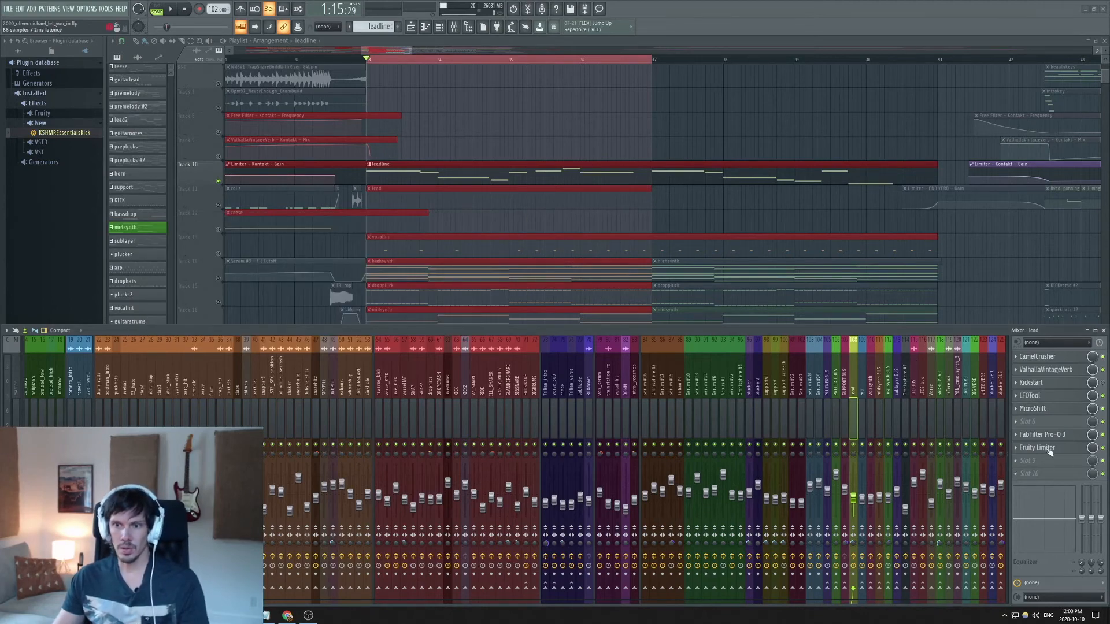
left_click(1047, 434)
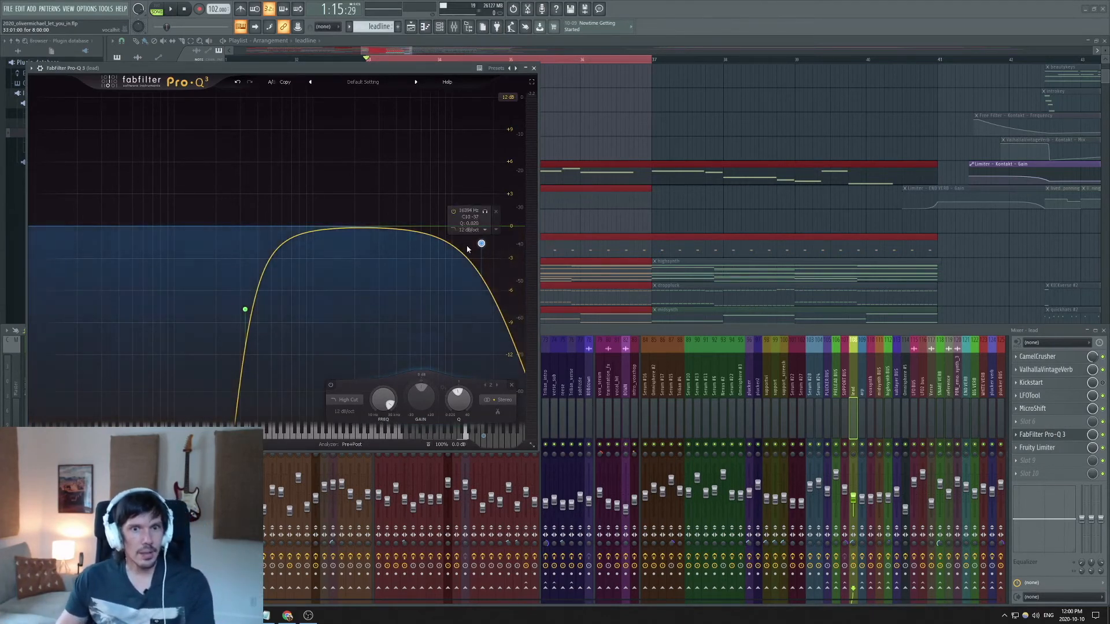
left_click(533, 69)
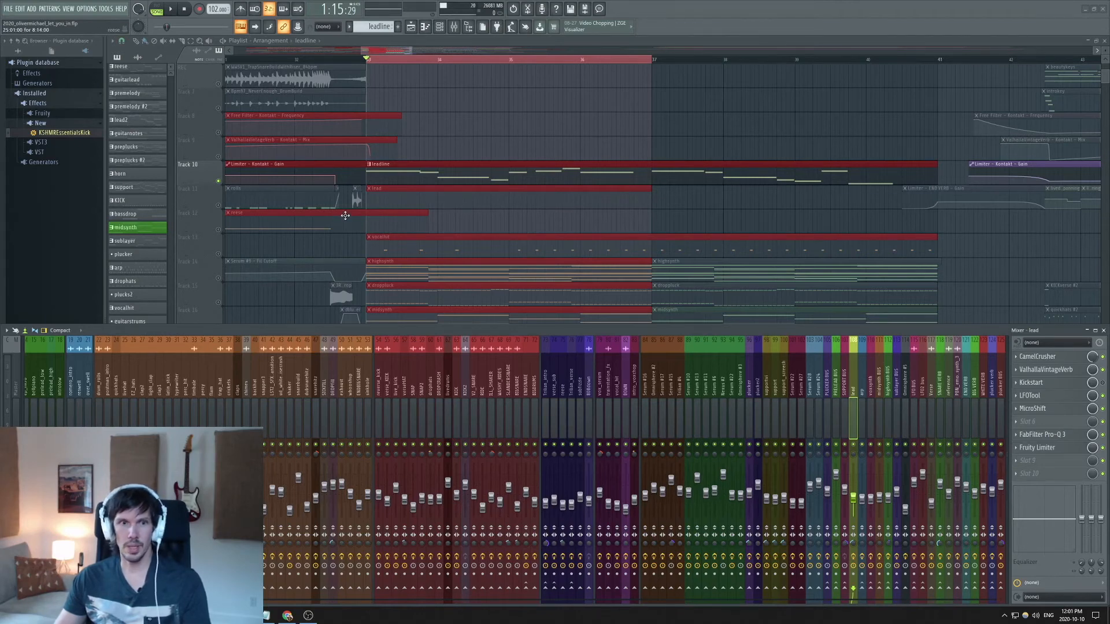
Solo the support track, enable the vocal track at the end of the arrangement, and play the drop section.
scroll(345, 215, "down", 5)
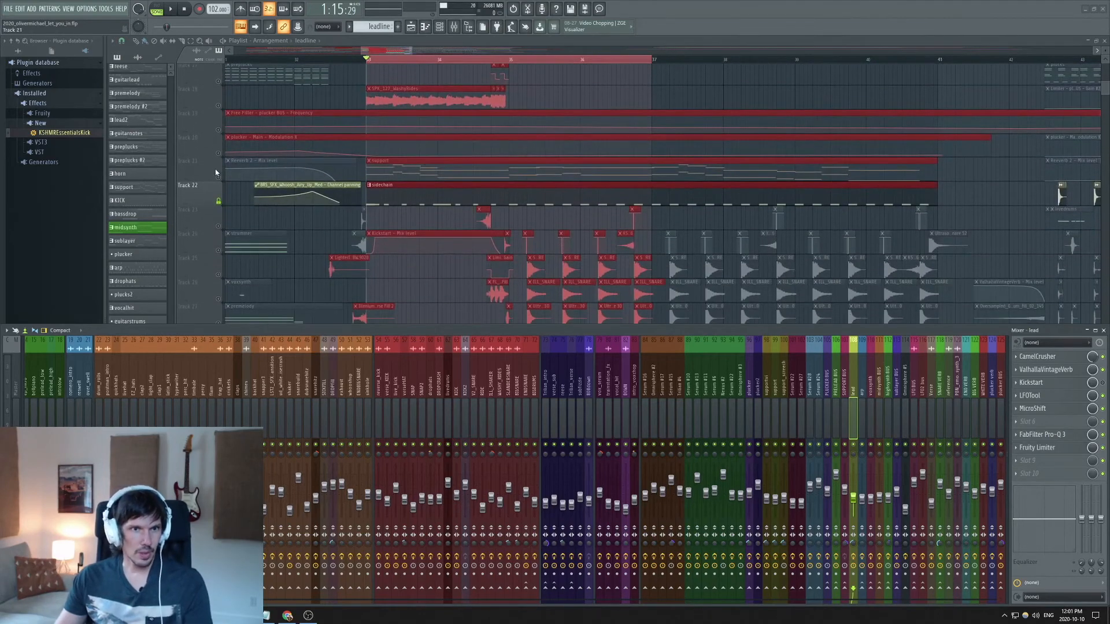
scroll(396, 228, "up", 1)
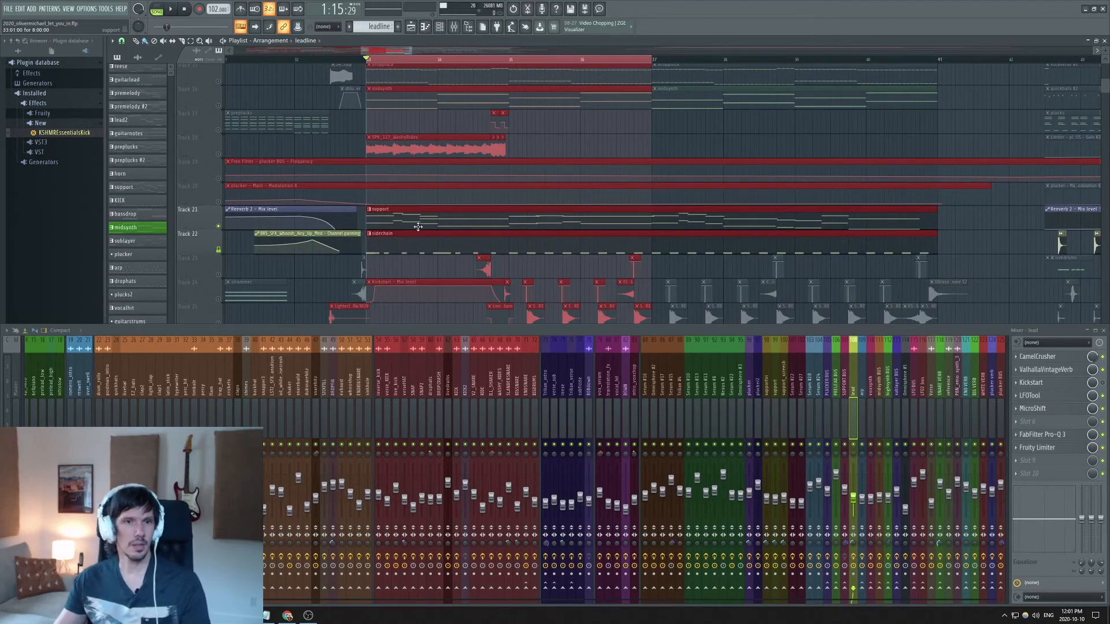
key("F9")
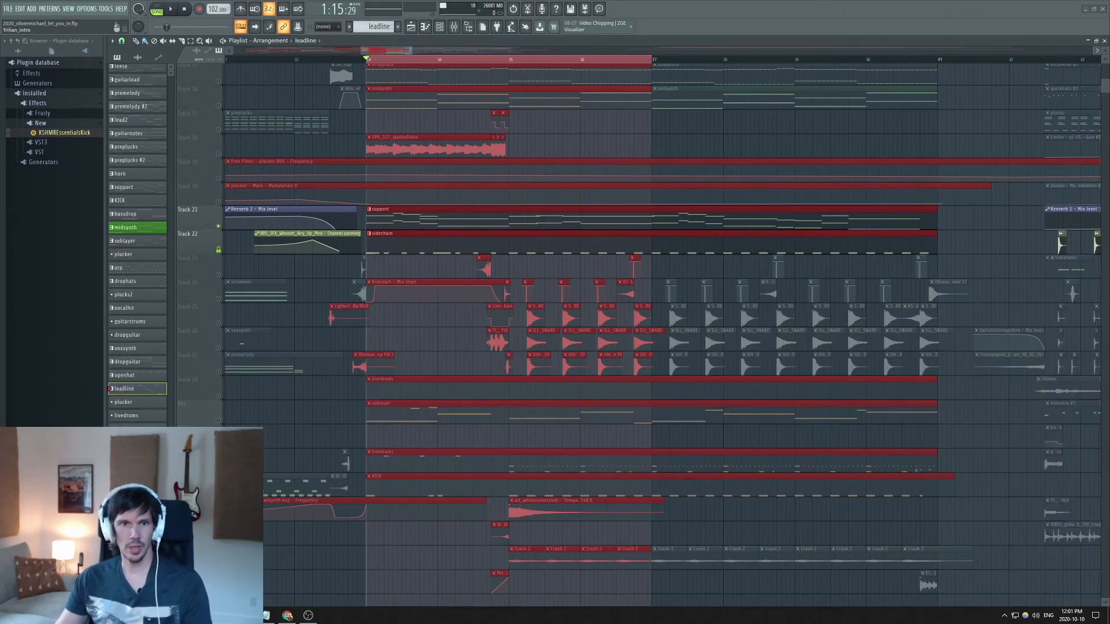
scroll(422, 352, "down", 15)
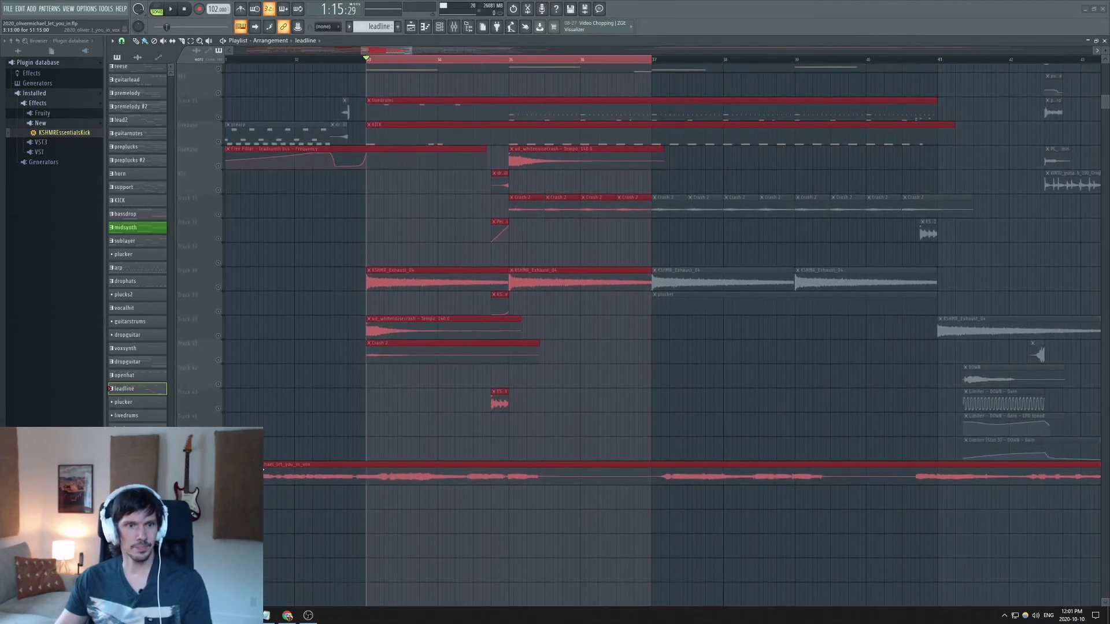
left_click(218, 480)
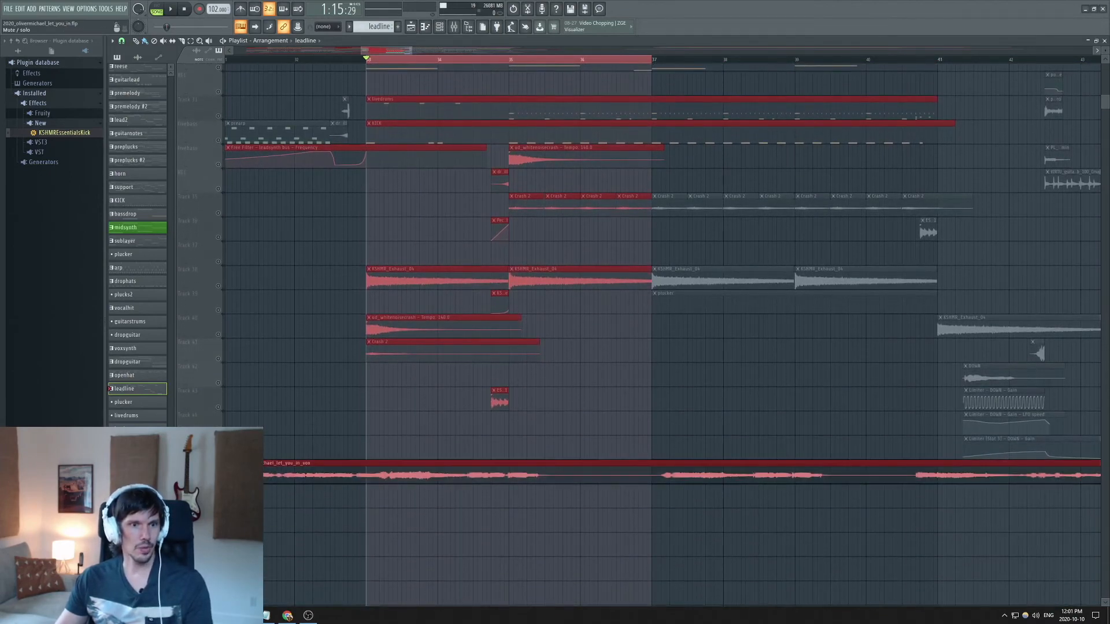
scroll(520, 383, "up", 10)
key("space")
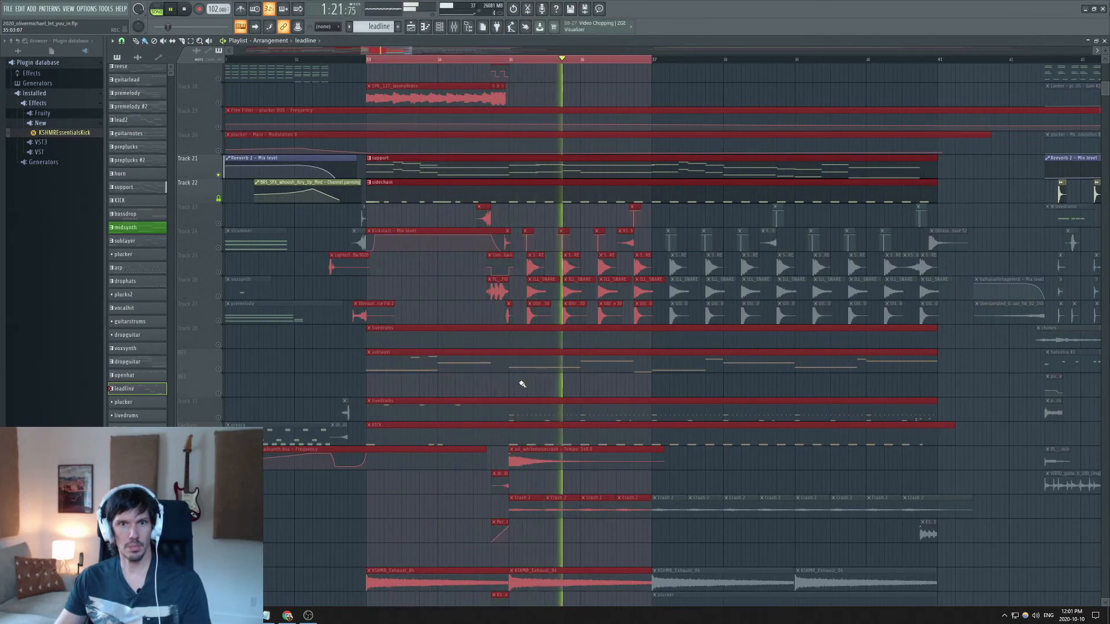
key("space")
Mute the vocal track again and inspect the support pattern's notes in the piano roll.
scroll(522, 383, "down", 5)
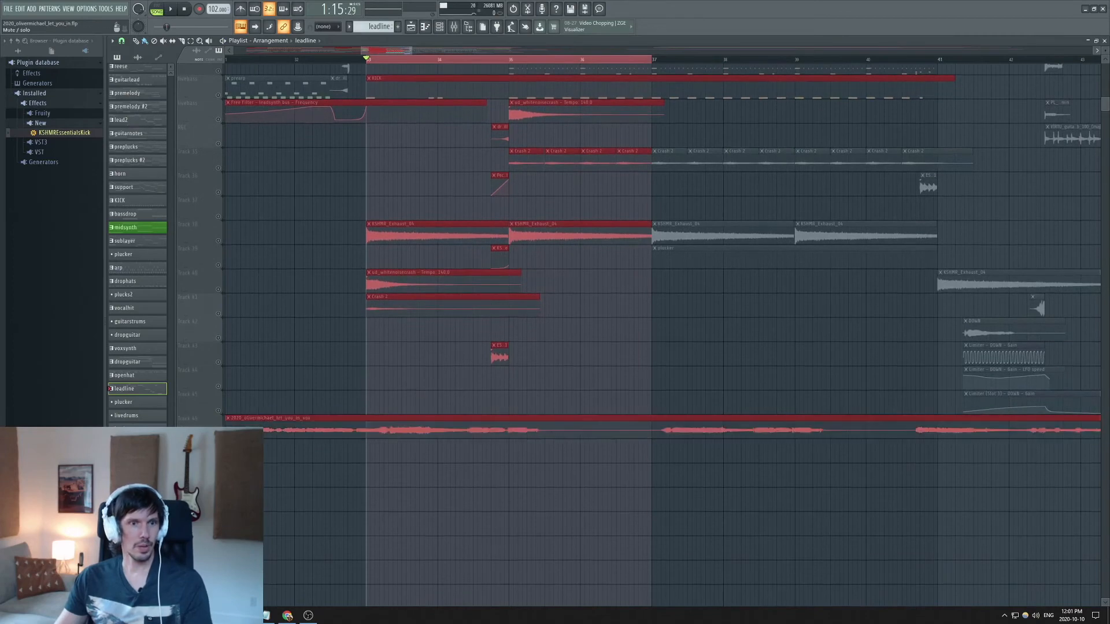
scroll(324, 378, "up", 6)
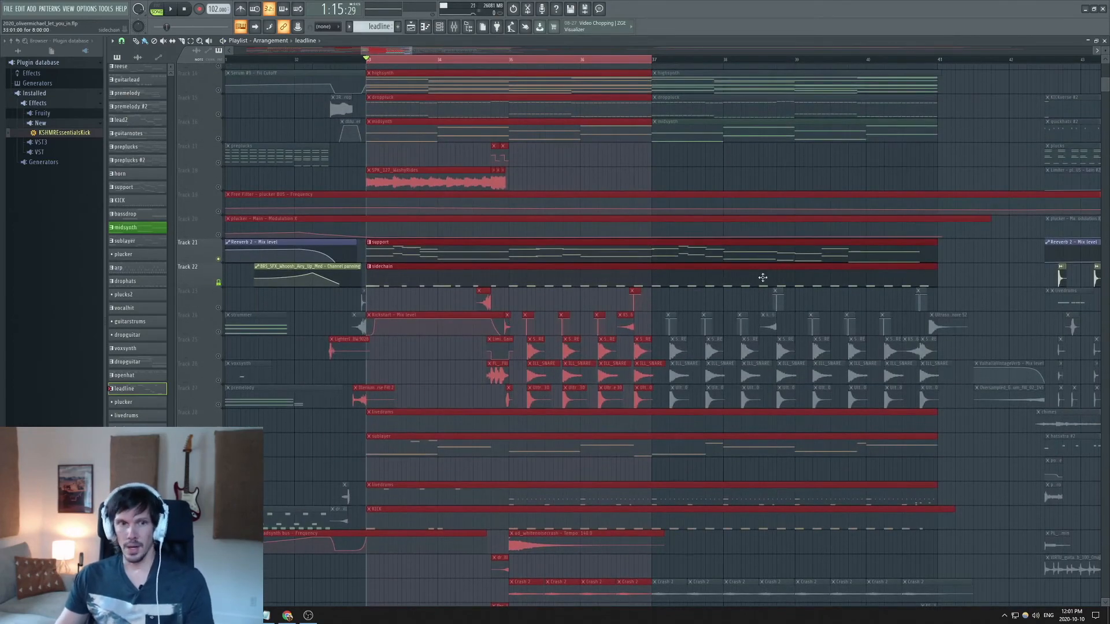
double_click(496, 255)
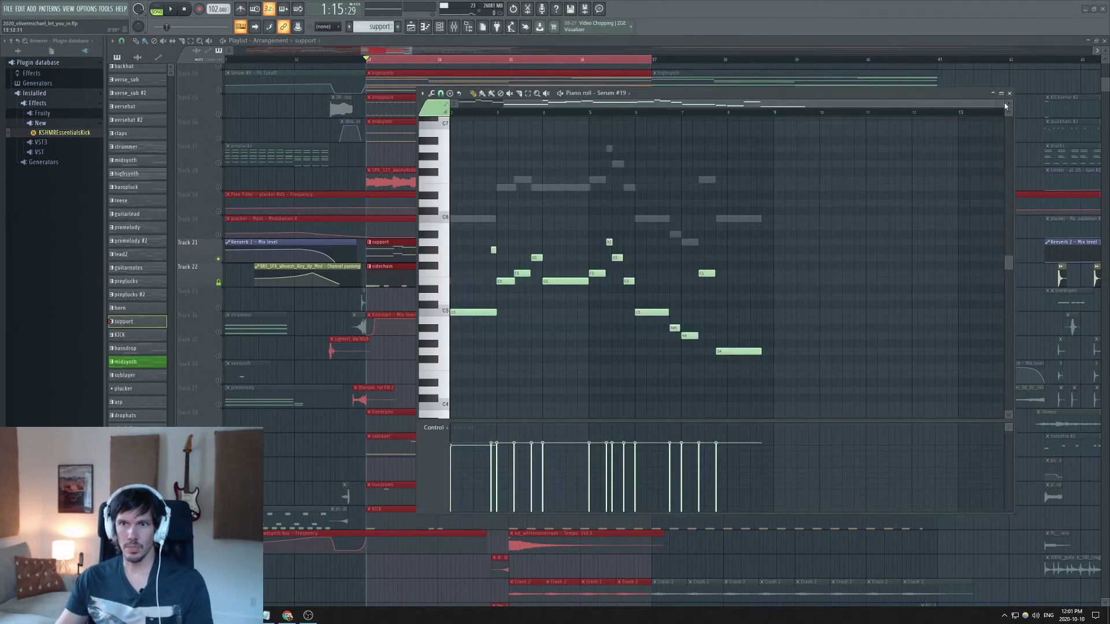
left_click(1009, 93)
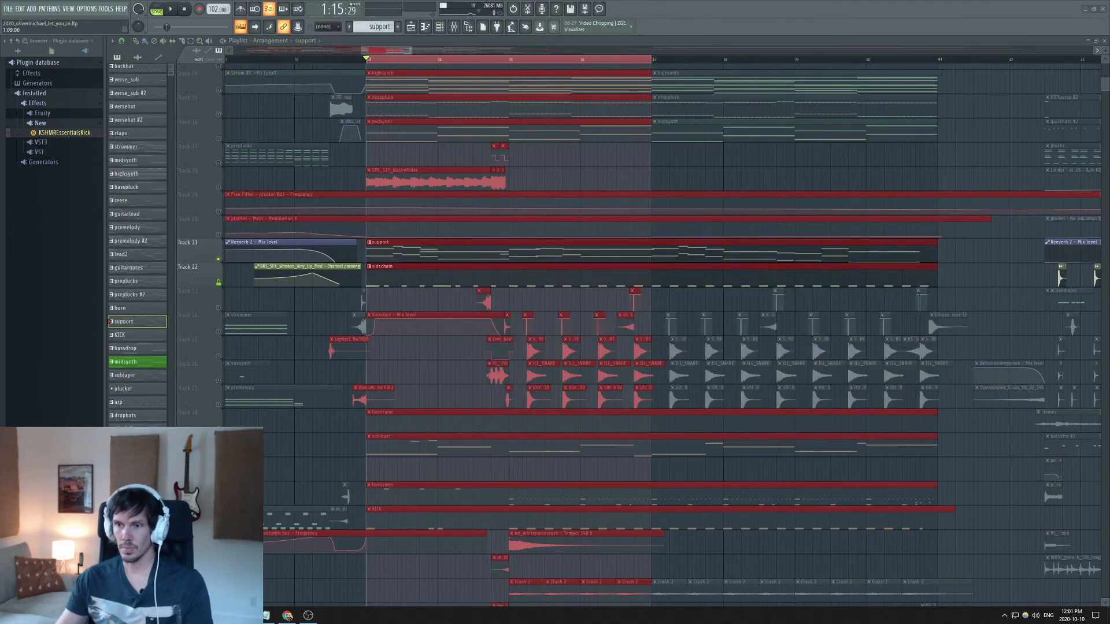
Review the support's GALAXY LEAD patch in Serum #19 and browse the Oversampled preset folder.
key("F6")
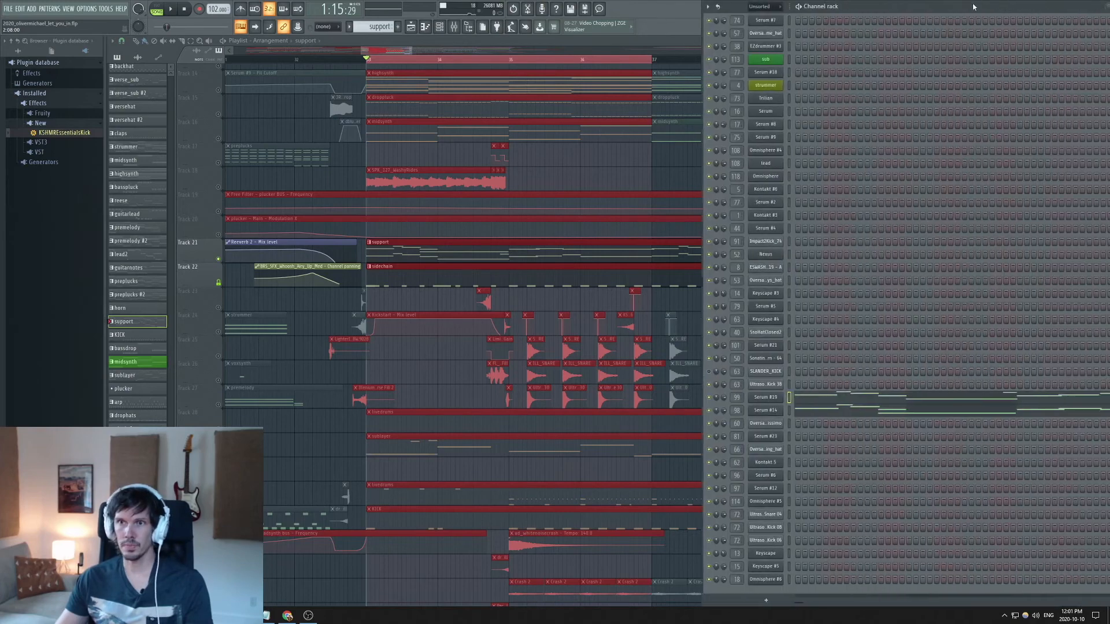
key("F6")
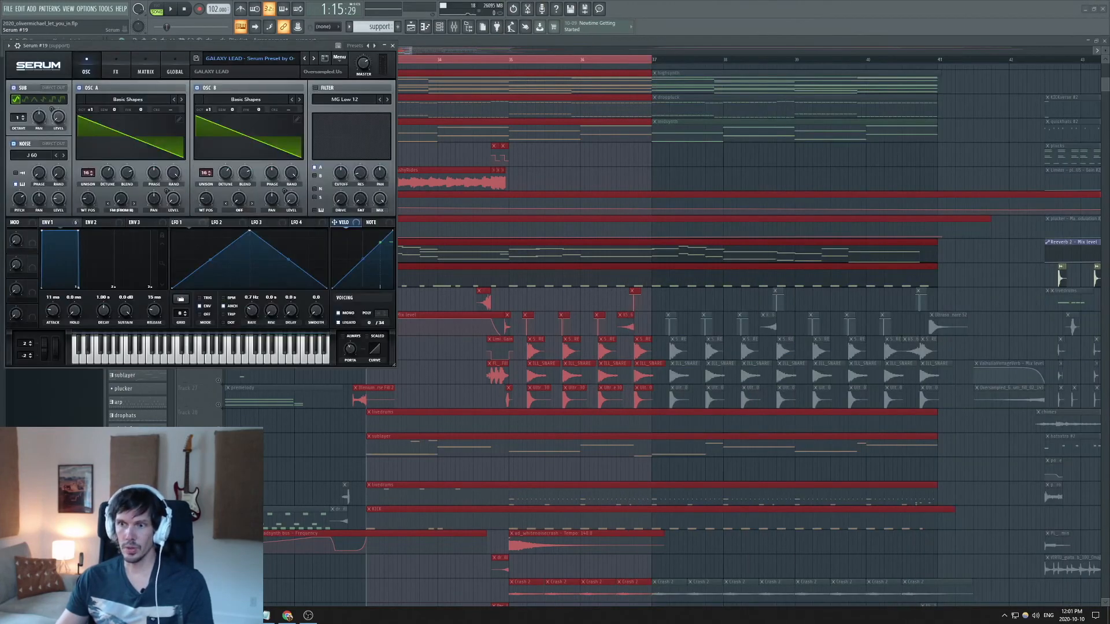
left_click(247, 60)
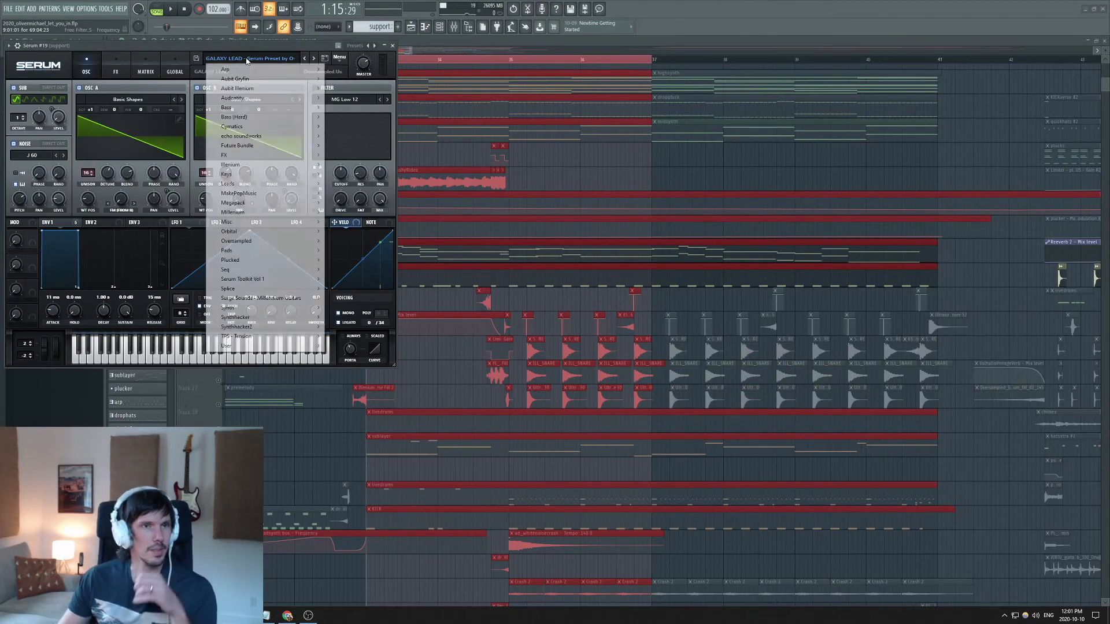
mouse_move(270, 237)
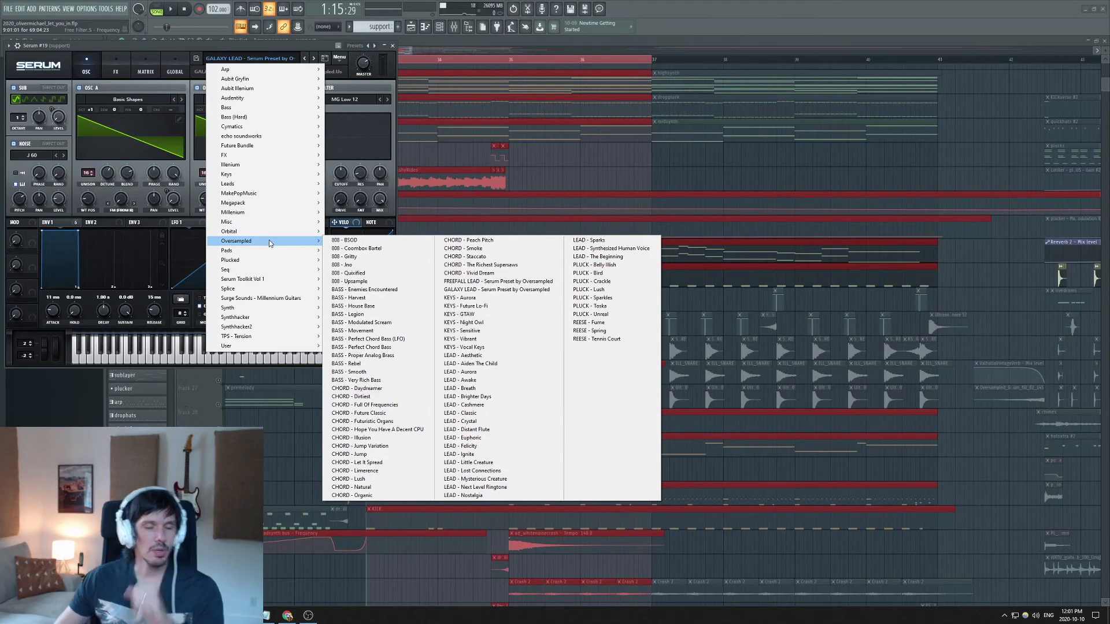
left_click(258, 26)
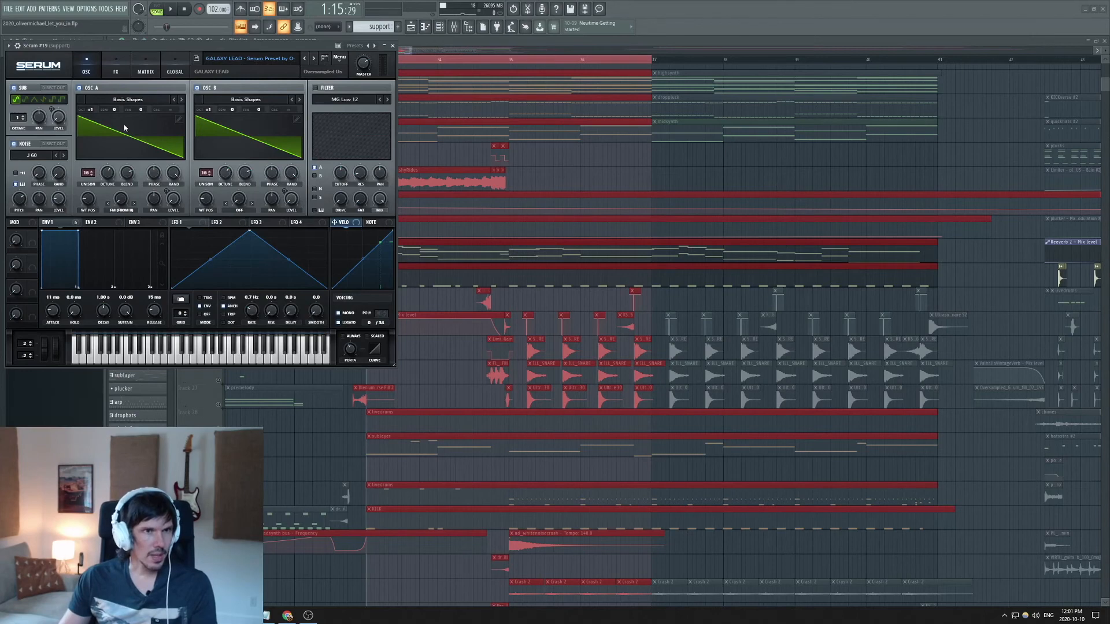
left_click_drag(197, 49, 314, 100)
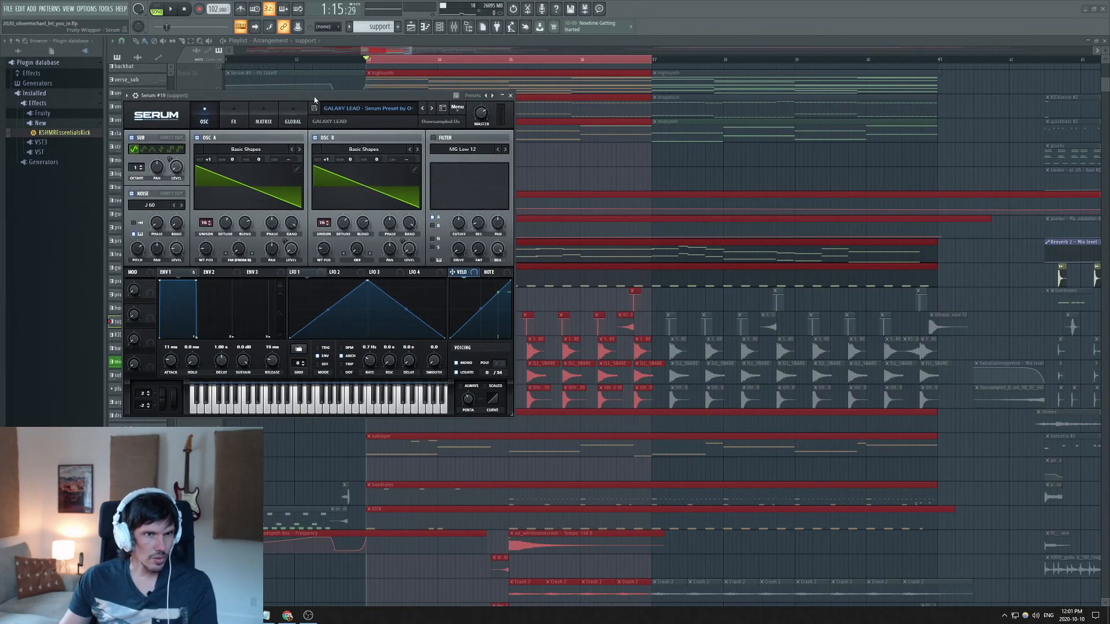
left_click(511, 96)
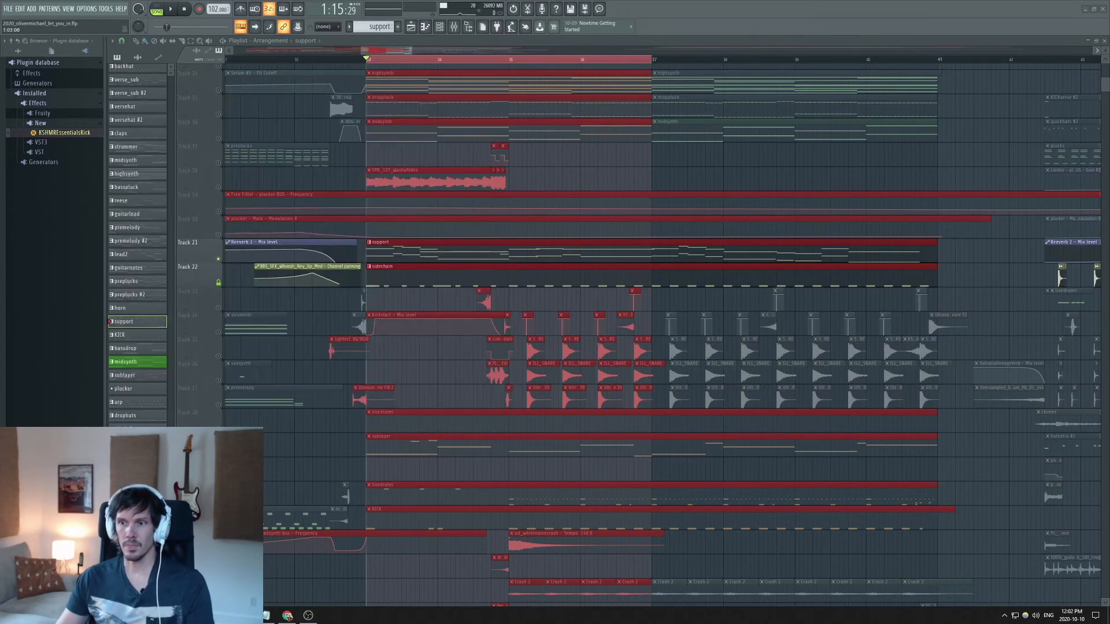
Listen to the soloed support layers and review the LD Electric Violin patch in Serum #14.
key("space")
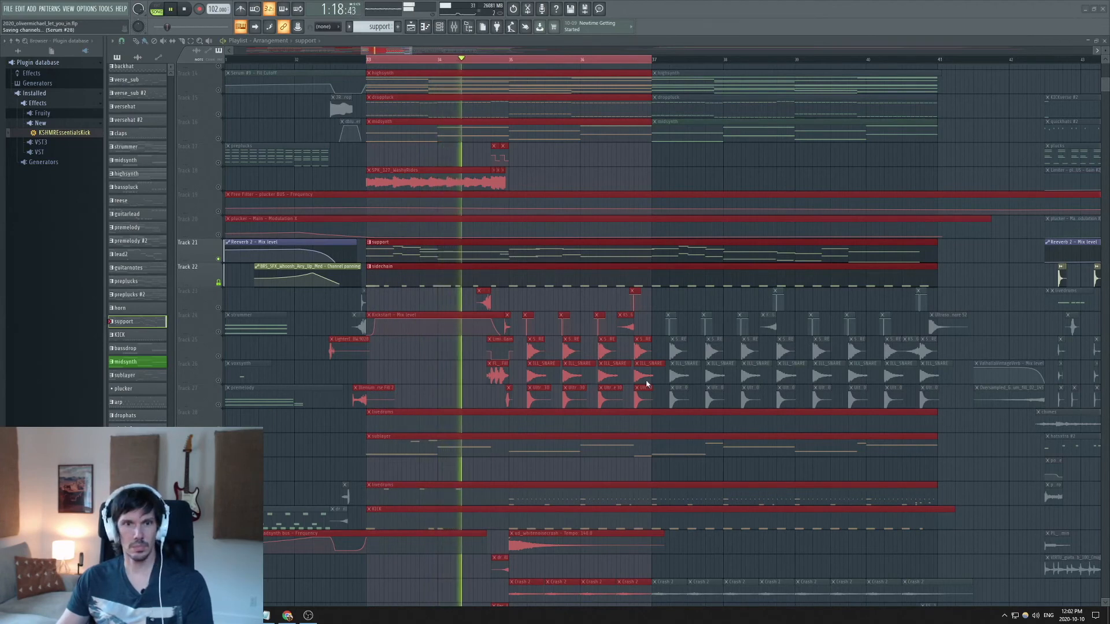
key("space")
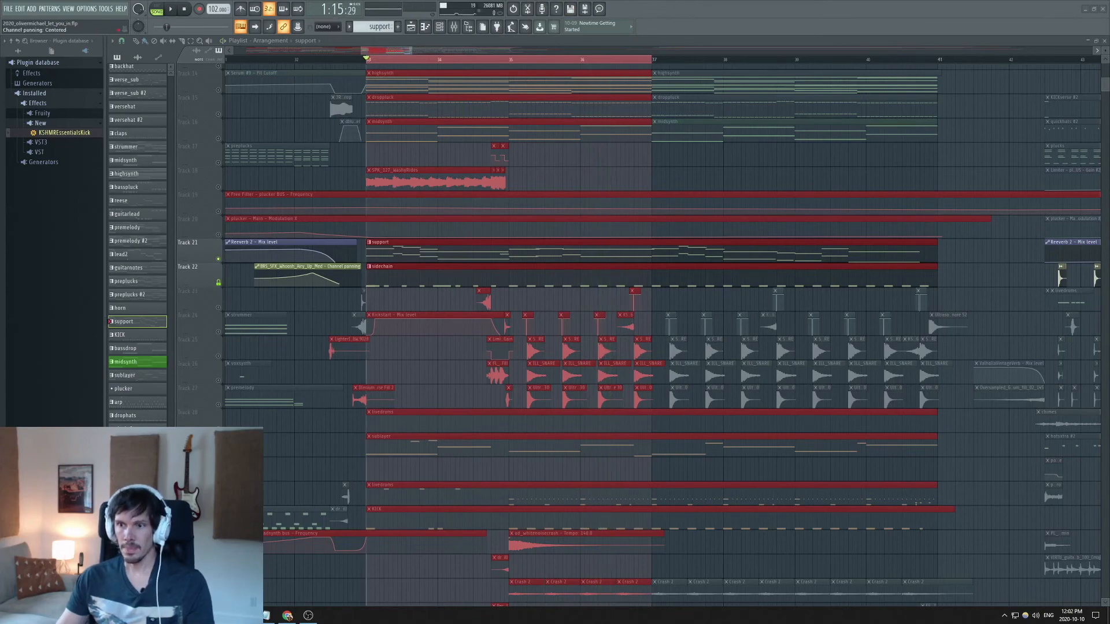
left_click(144, 520)
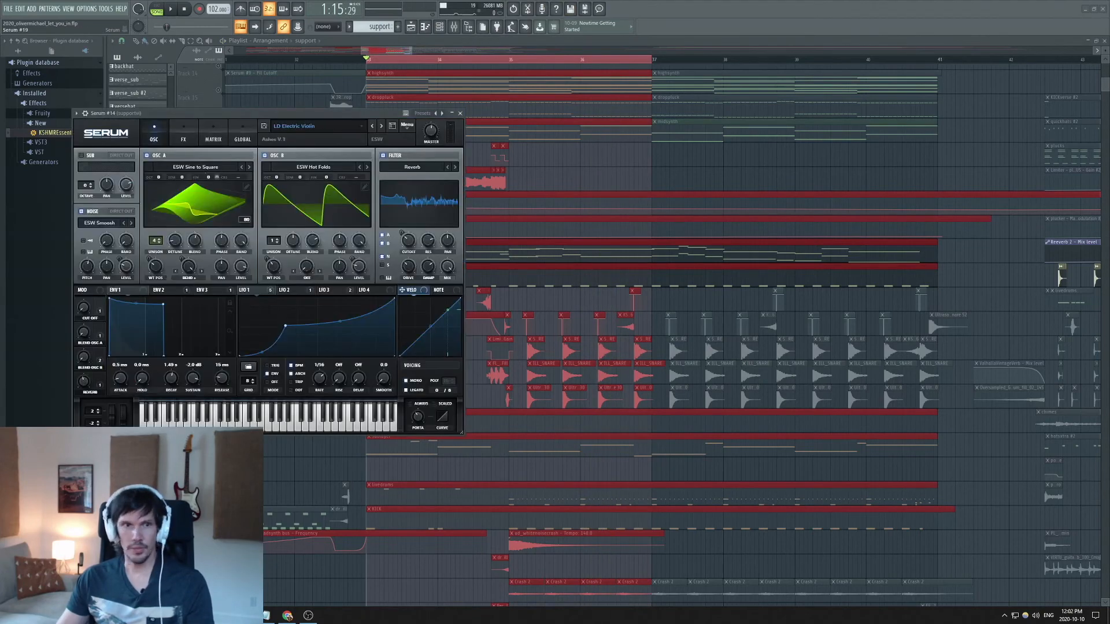
left_click_drag(294, 118, 418, 113)
key("space")
key("Escape")
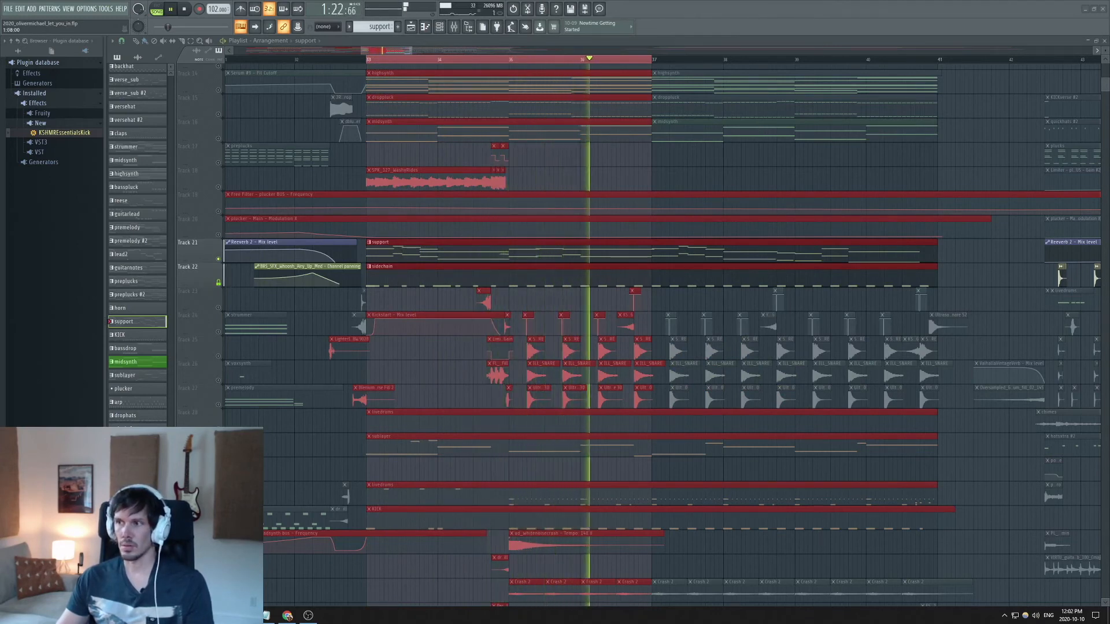
key("space")
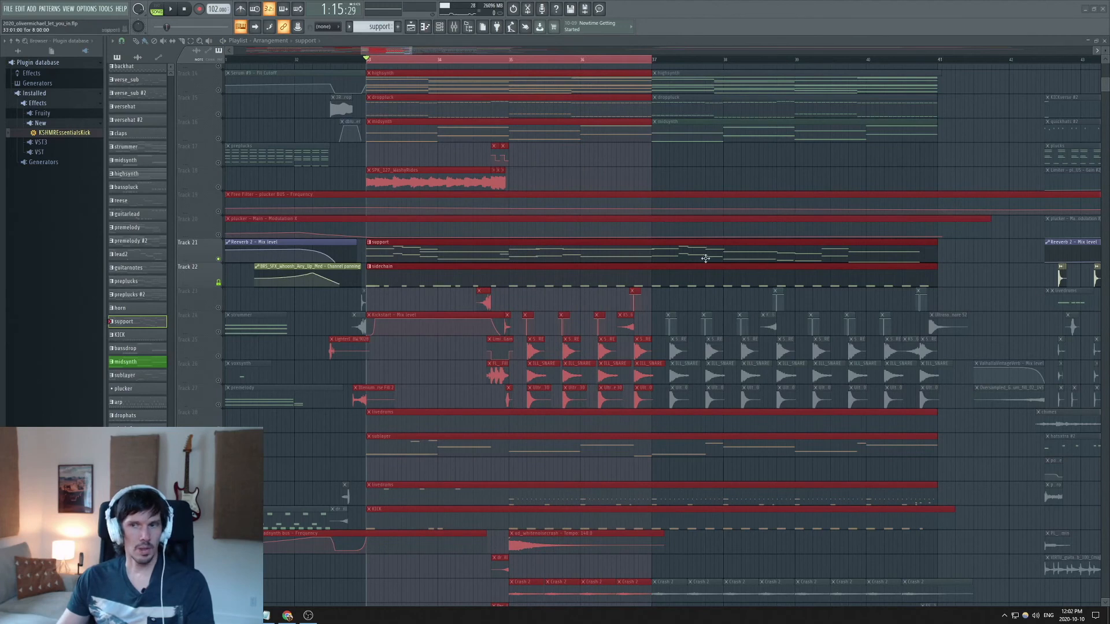
key("space")
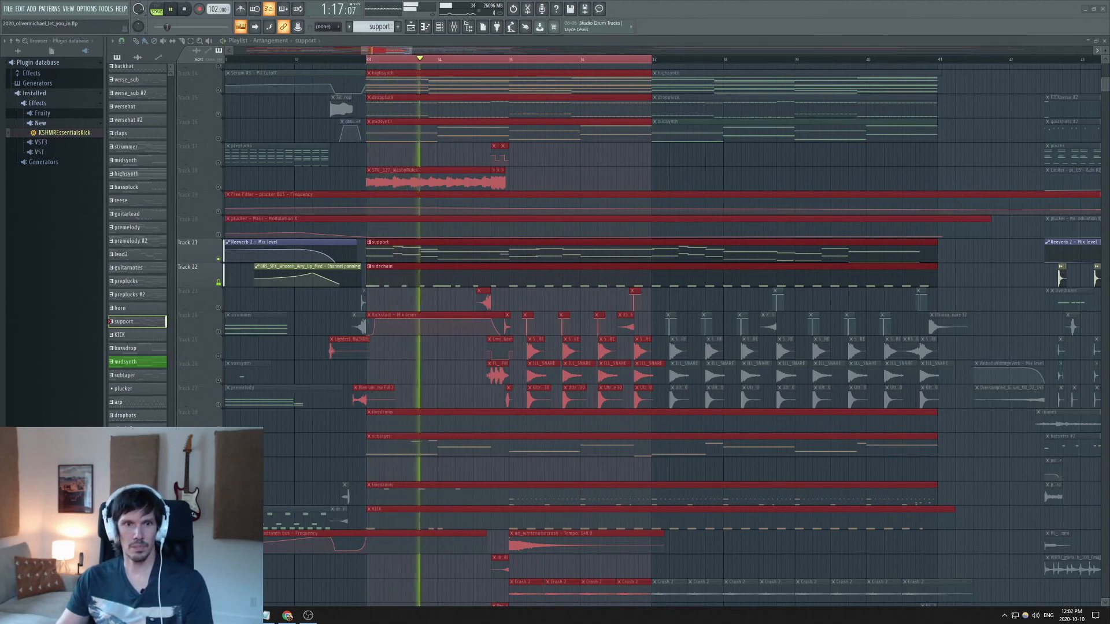
key("space")
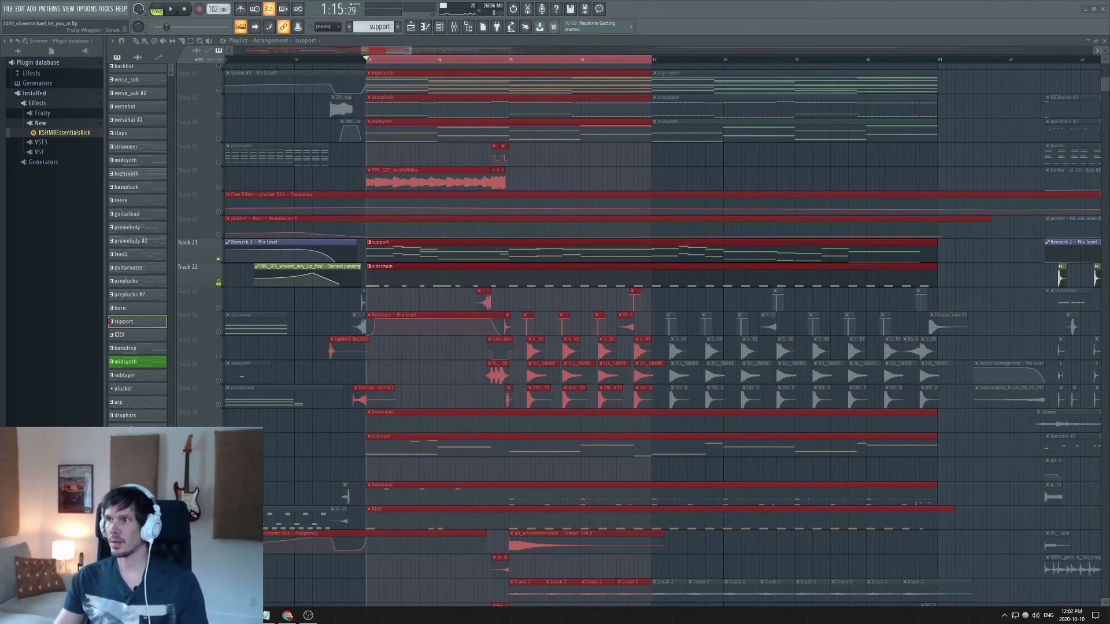
Solo the track holding the sublayer pattern instead of the support and play the drop section.
scroll(519, 213, "down", 8)
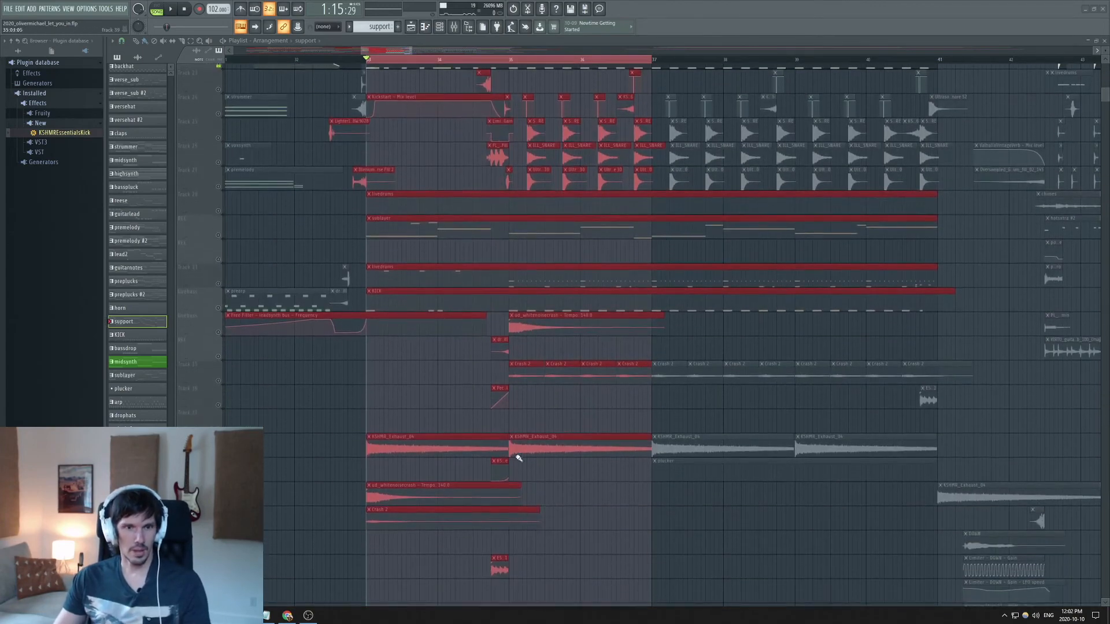
scroll(492, 451, "up", 10)
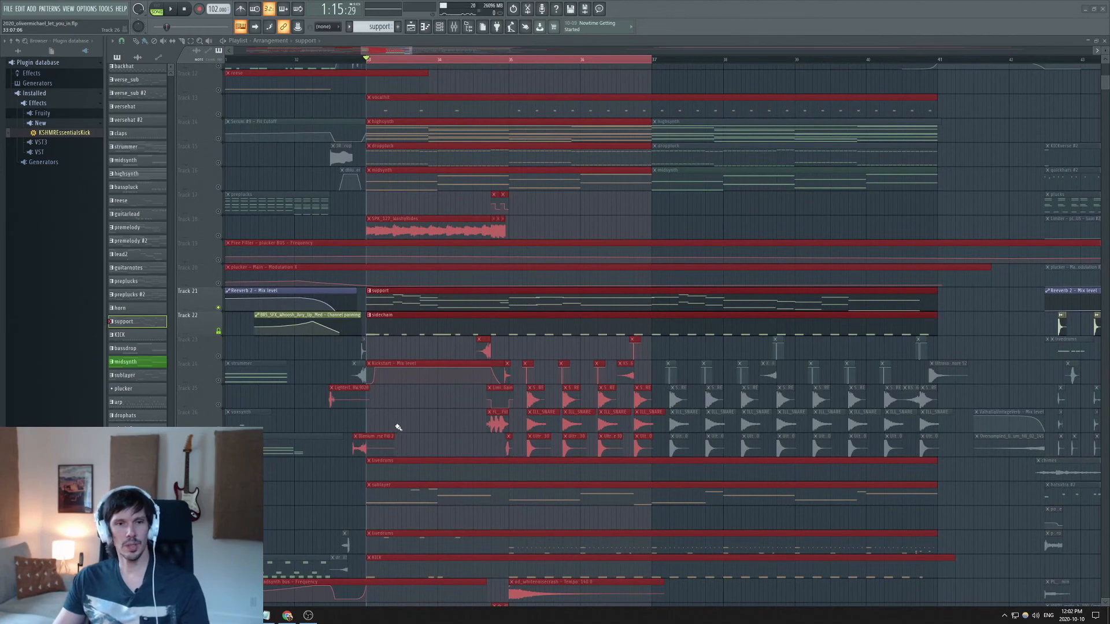
scroll(399, 433, "down", 4)
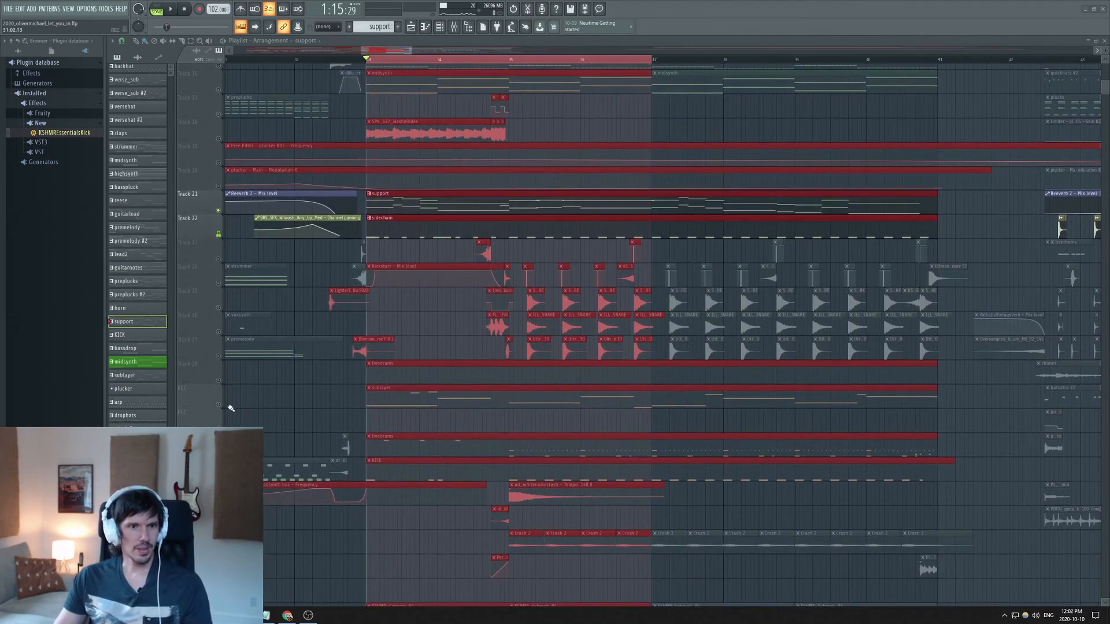
left_click(219, 405)
key("space")
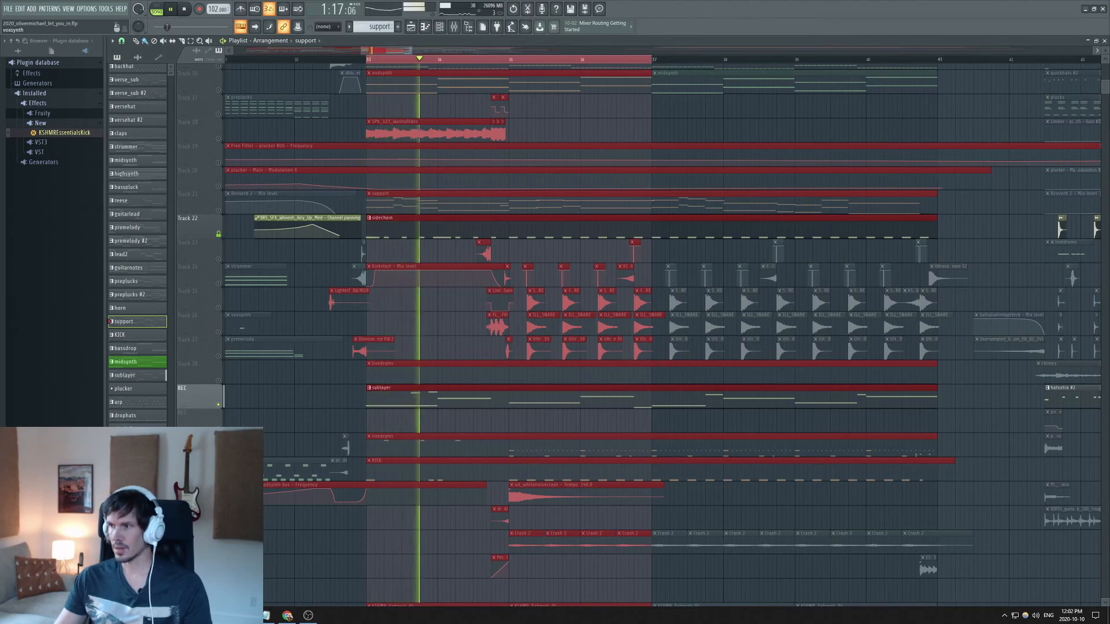
left_click(1109, 376)
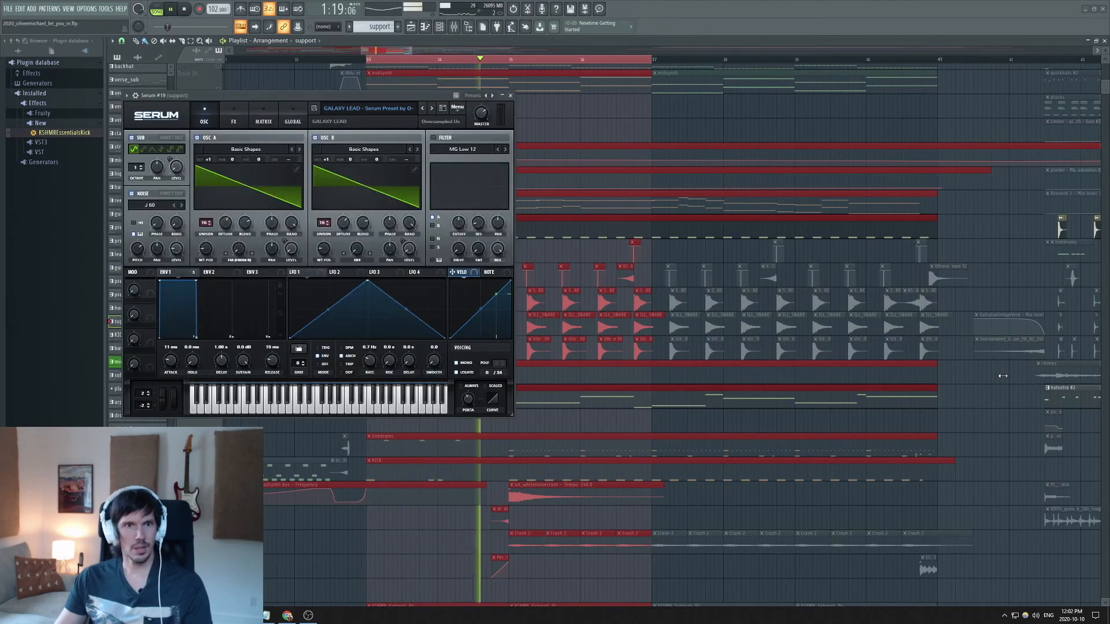
left_click(510, 95)
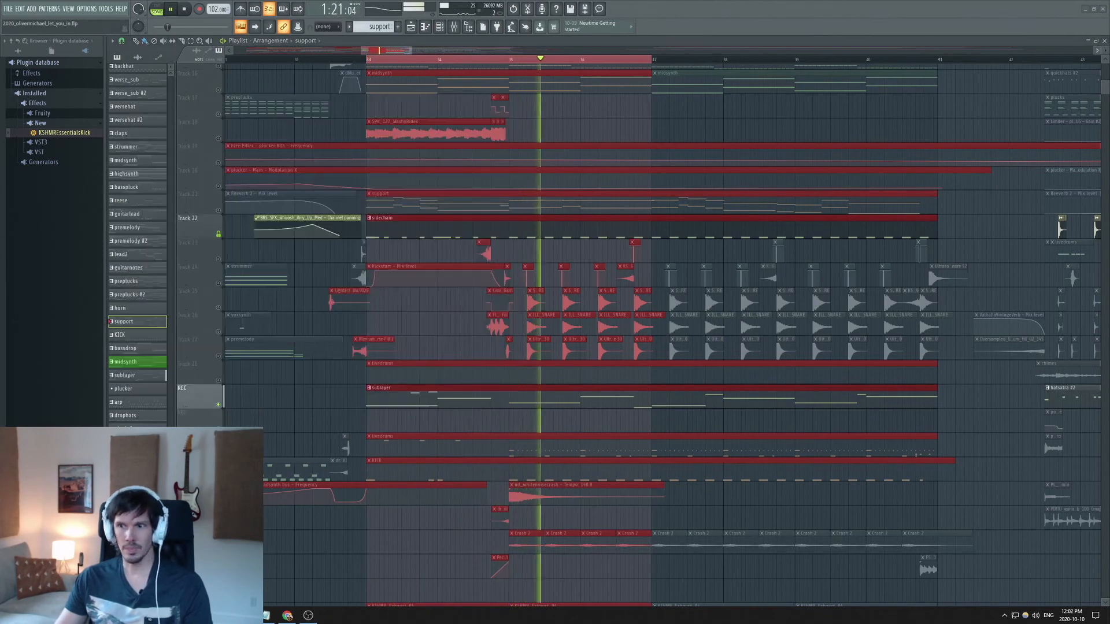
key("space")
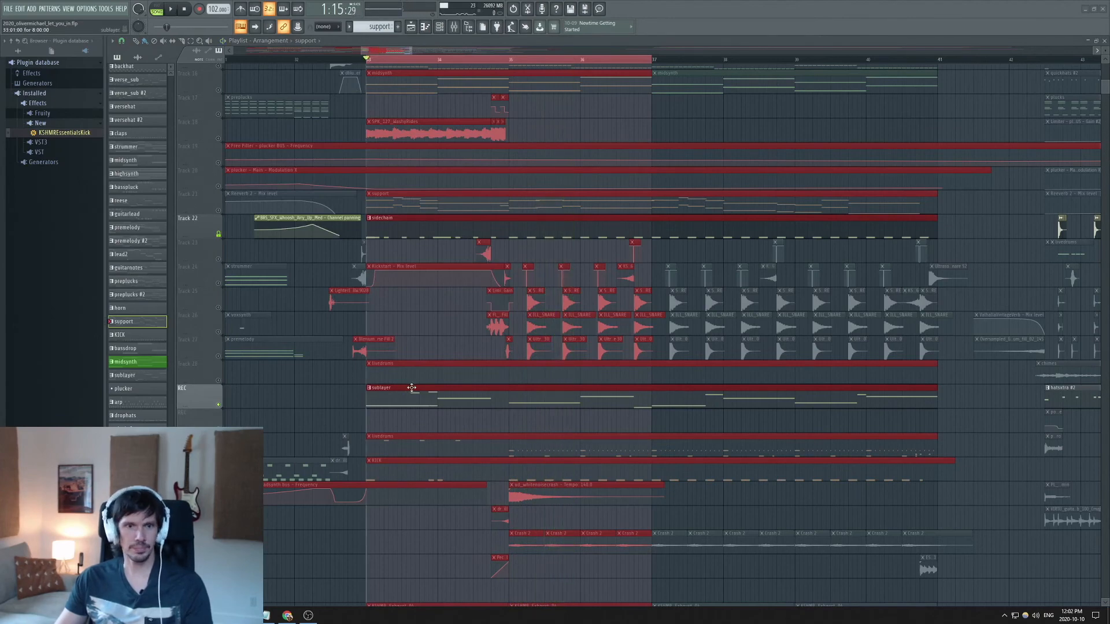
Inspect the sublayer notes in the piano roll and the sub channel's Serum patch, including its portamento setting.
double_click(411, 395)
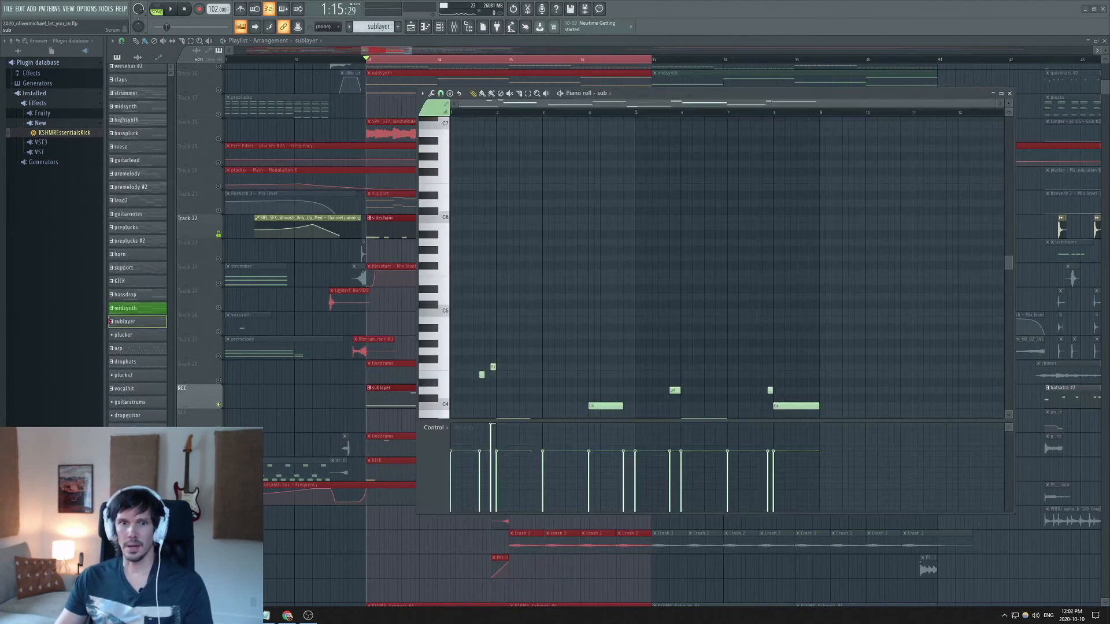
double_click(431, 347)
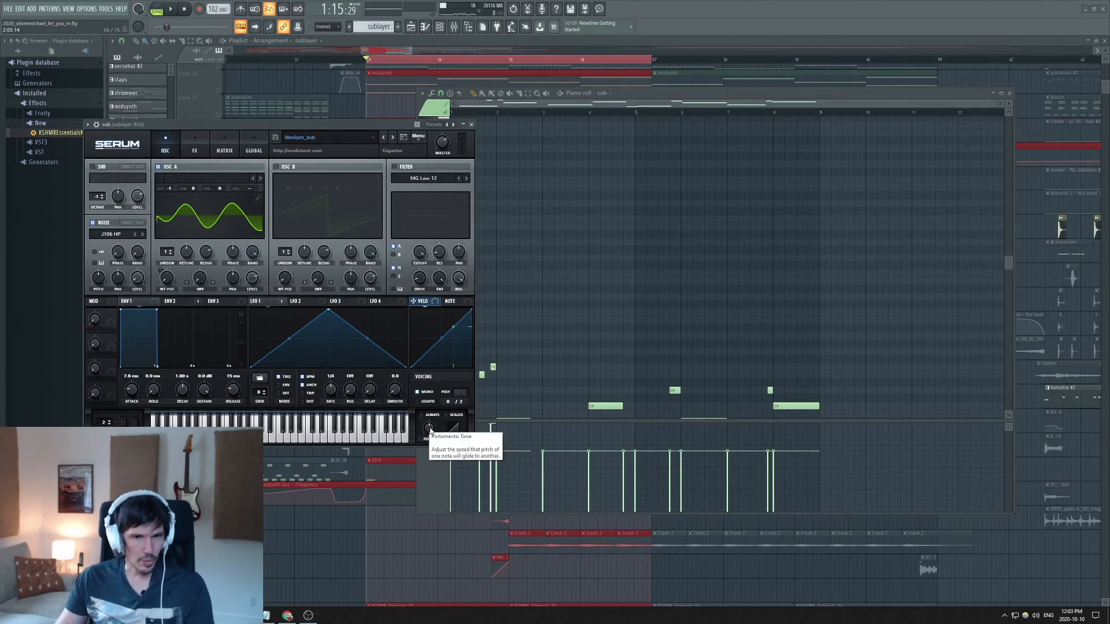
left_click(471, 124)
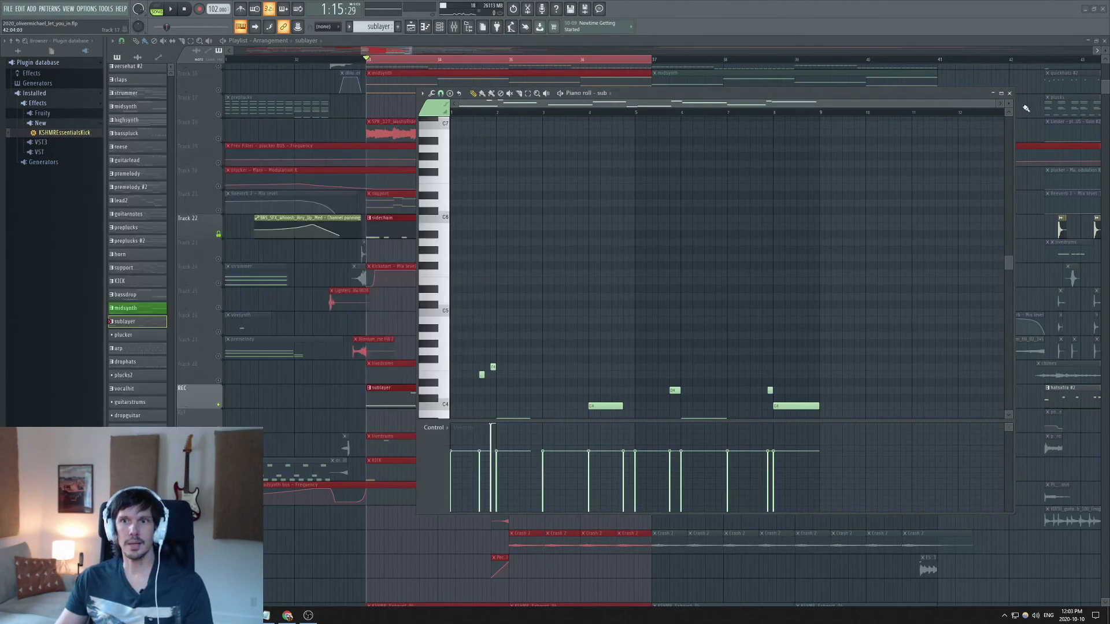
left_click(1009, 93)
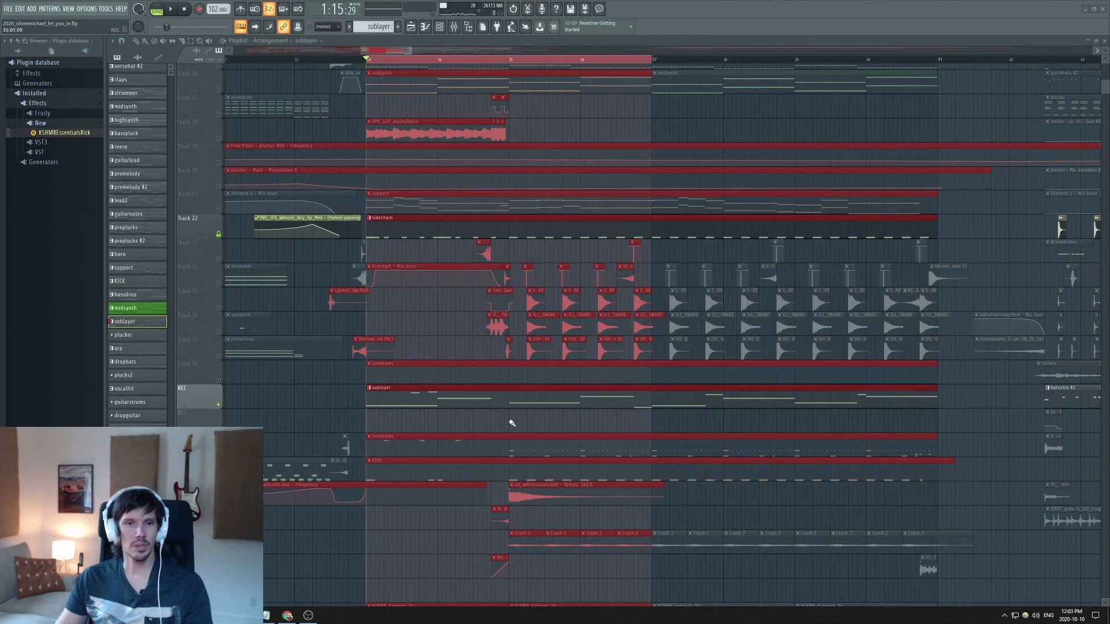
Listen to the soloed sublayer in the drop section and review its BS Fire Stick patch in Serum.
key("space")
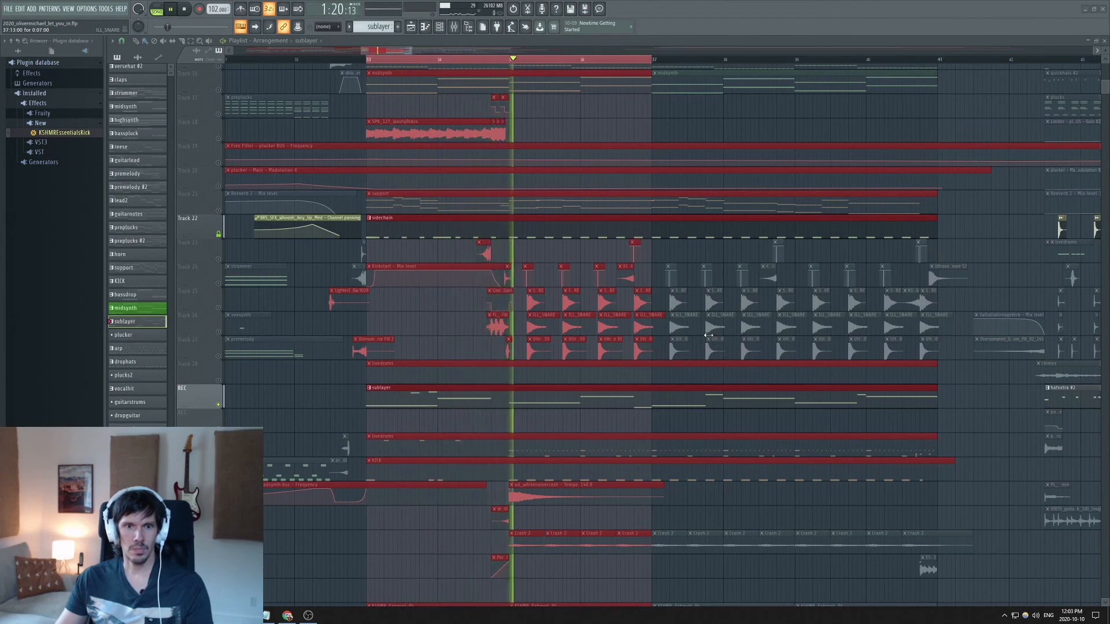
key("space")
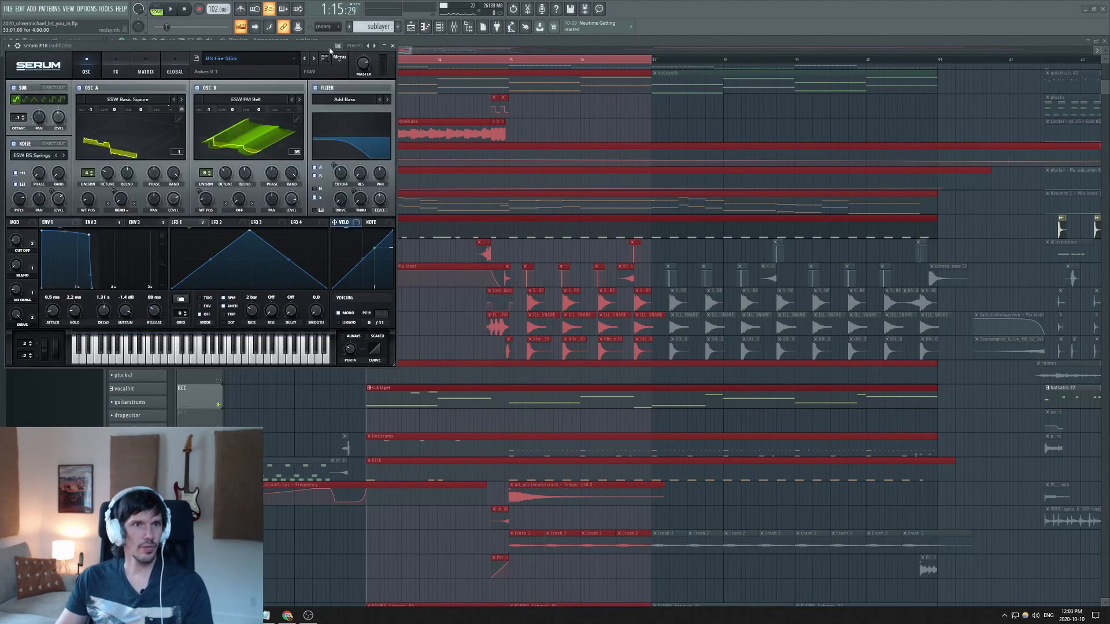
left_click(392, 46)
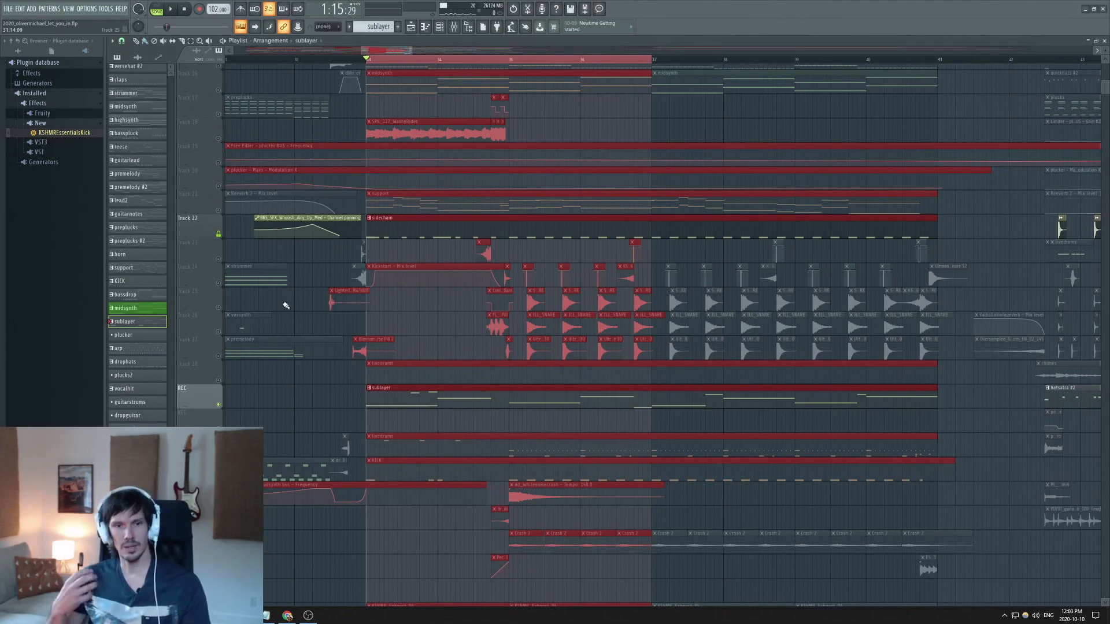
Look over the drop's playlist tracks, from the drum and crash layers up to the synth and lead patterns.
scroll(452, 316, "up", 5)
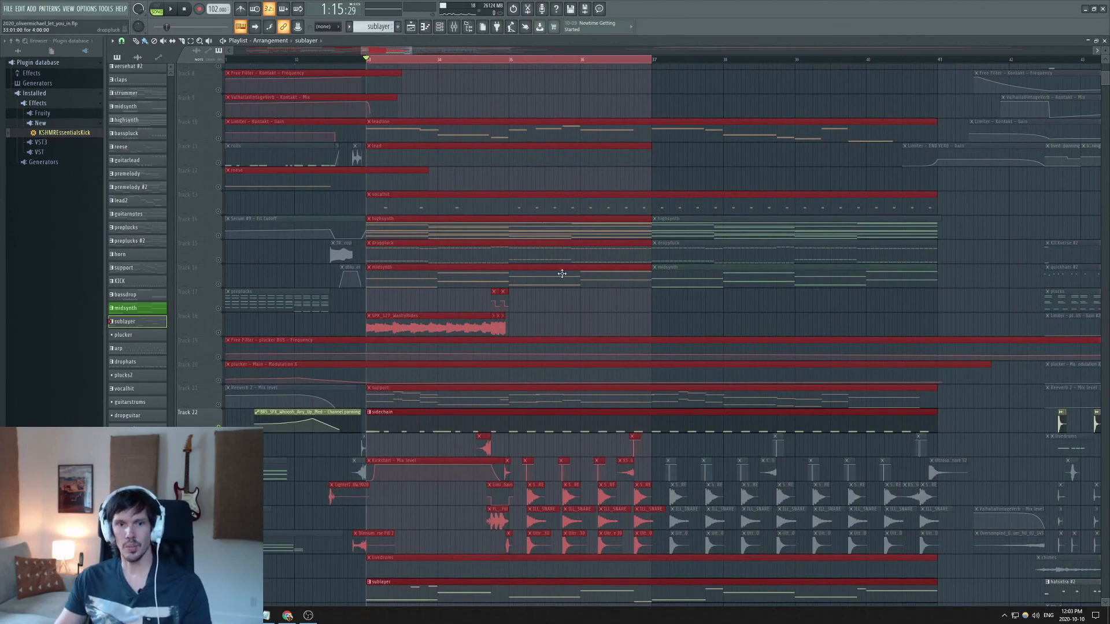
scroll(562, 274, "down", 10)
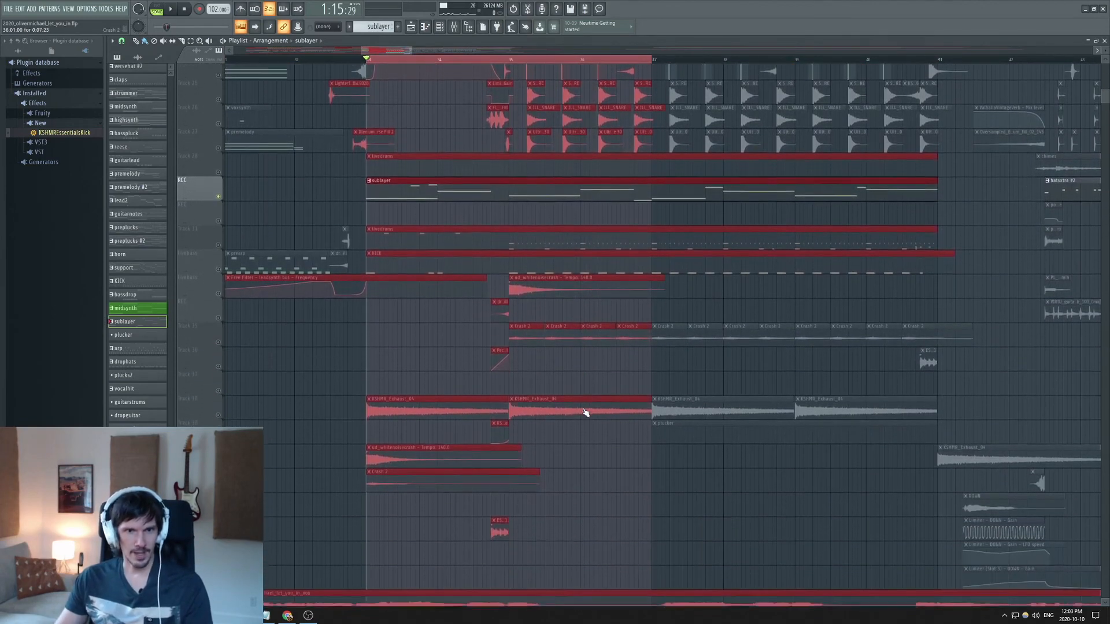
scroll(556, 452, "up", 4)
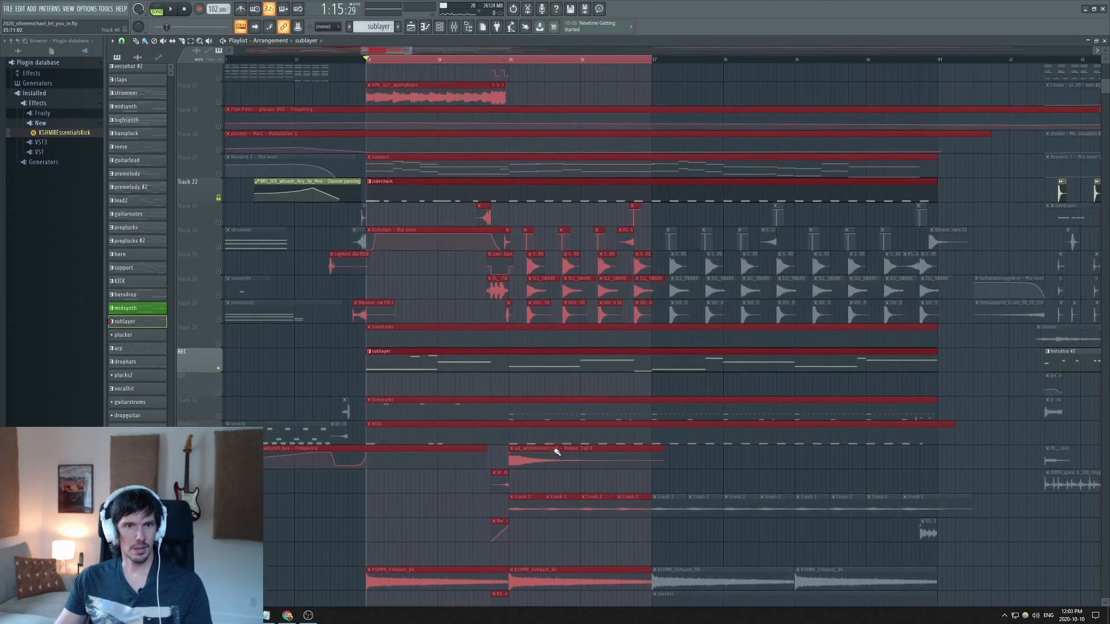
scroll(556, 452, "up", 8)
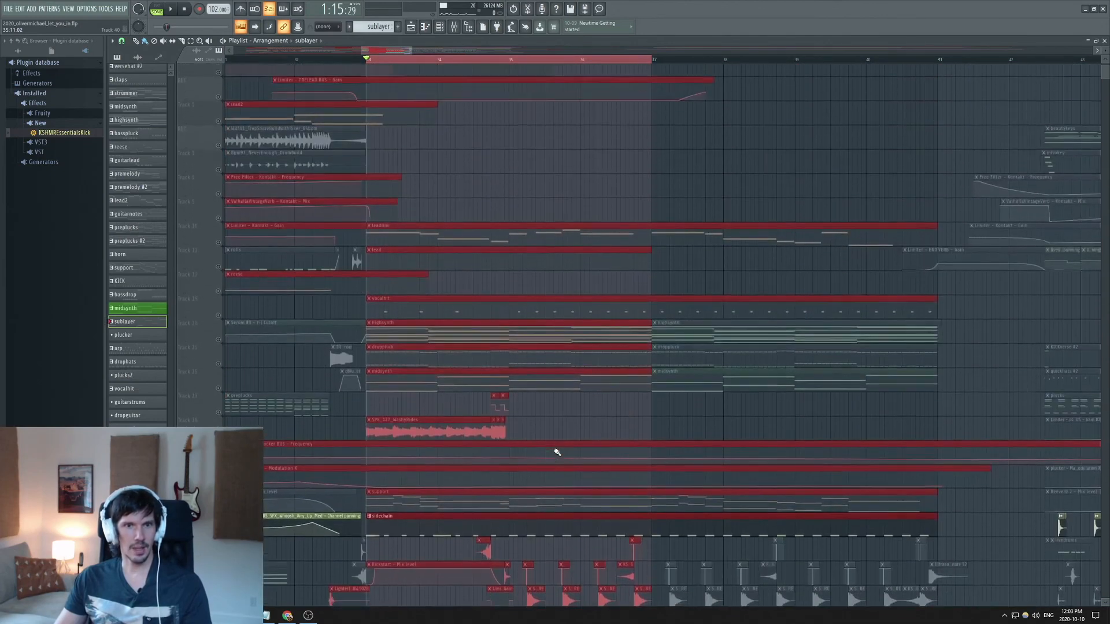
scroll(557, 452, "up", 2)
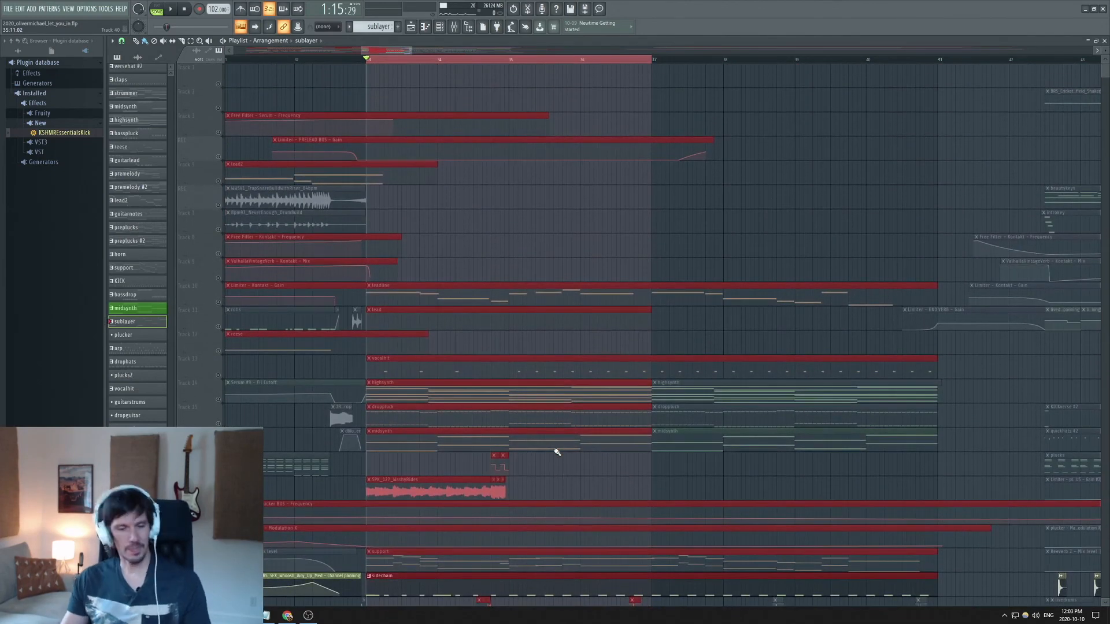